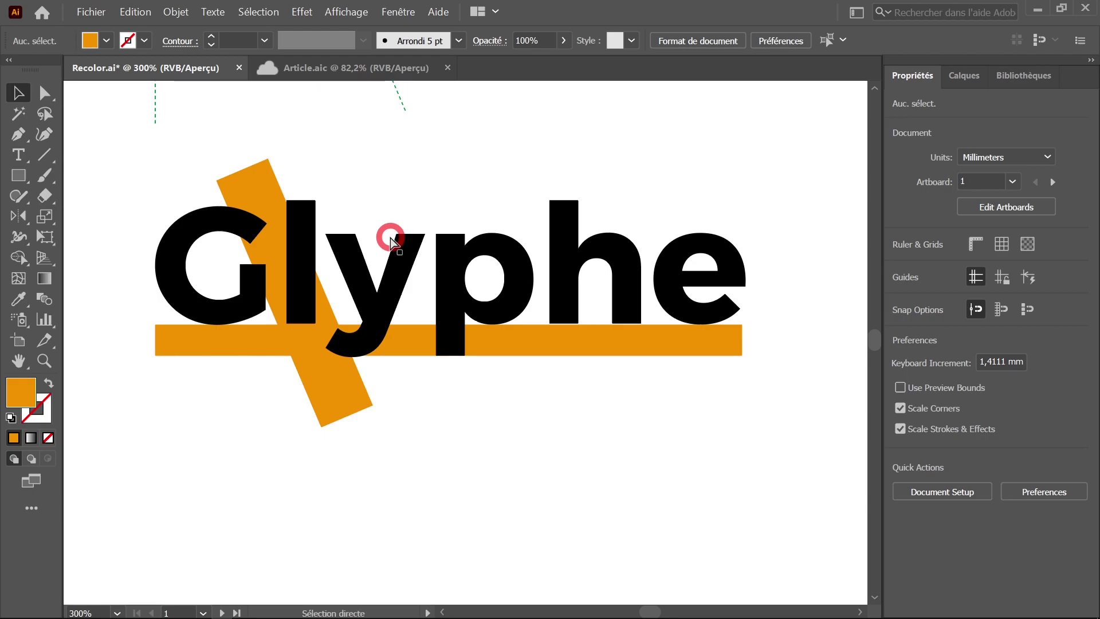
Open the Character panel over the Glyphe artwork with Ctrl+T.
key("ctrl+t")
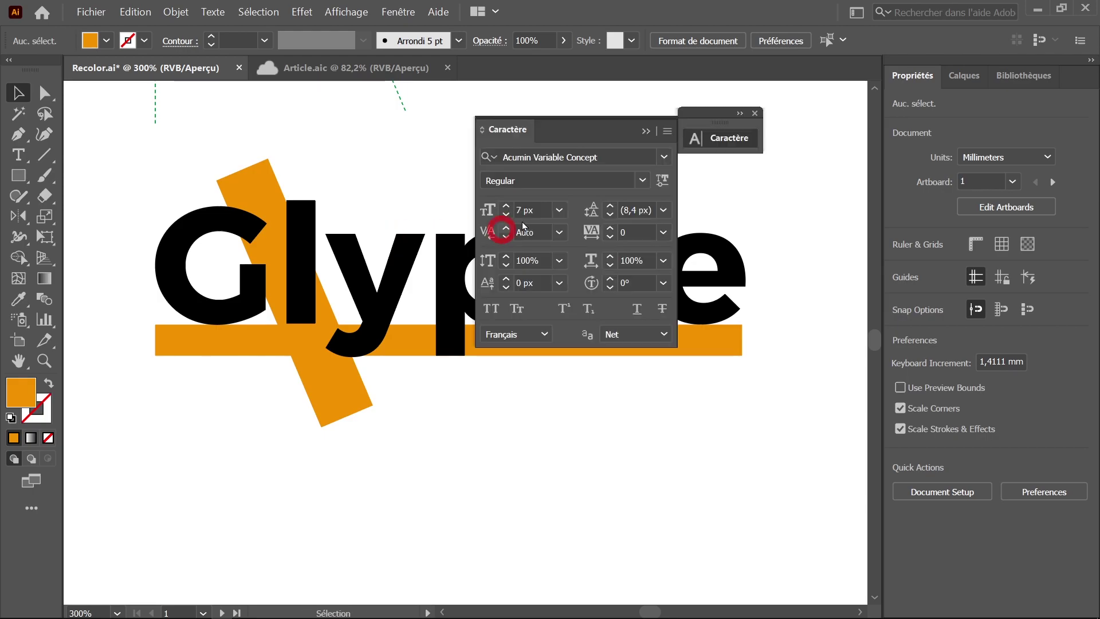
Float the Character panel, confirm it under Window > Type, and expand it to show all settings.
left_click(607, 139)
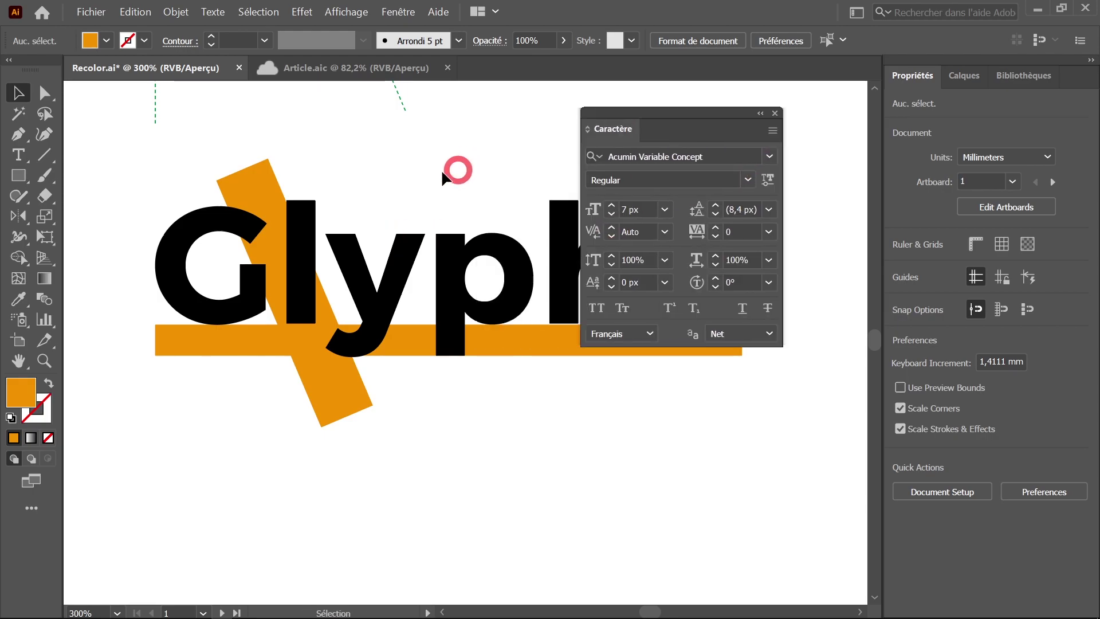
left_click(397, 13)
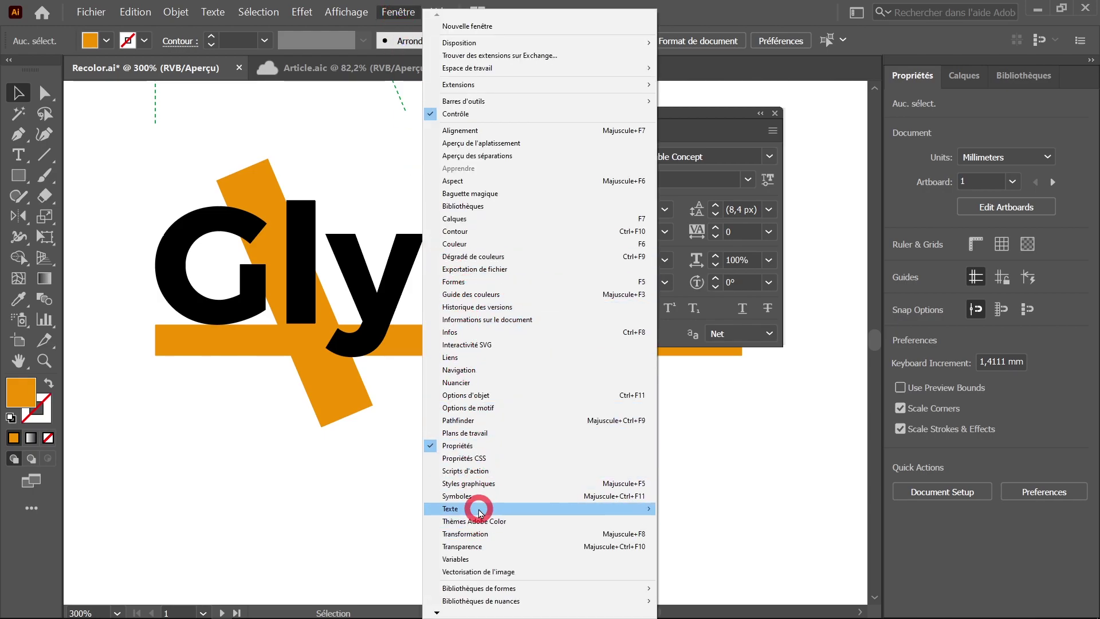
mouse_move(537, 509)
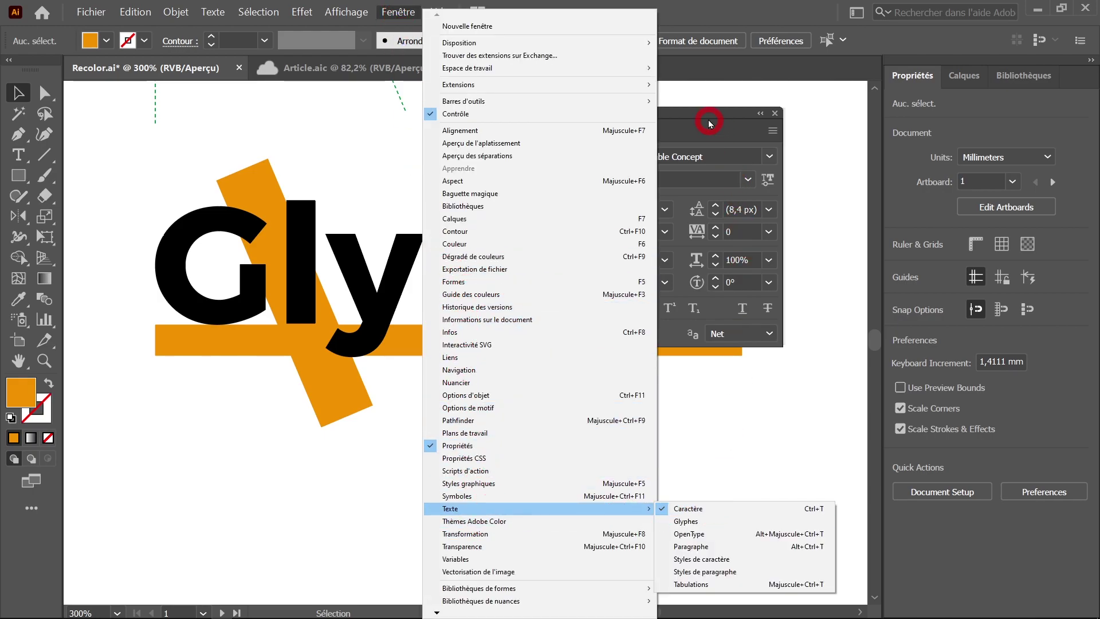
left_click(709, 120)
left_click(589, 128)
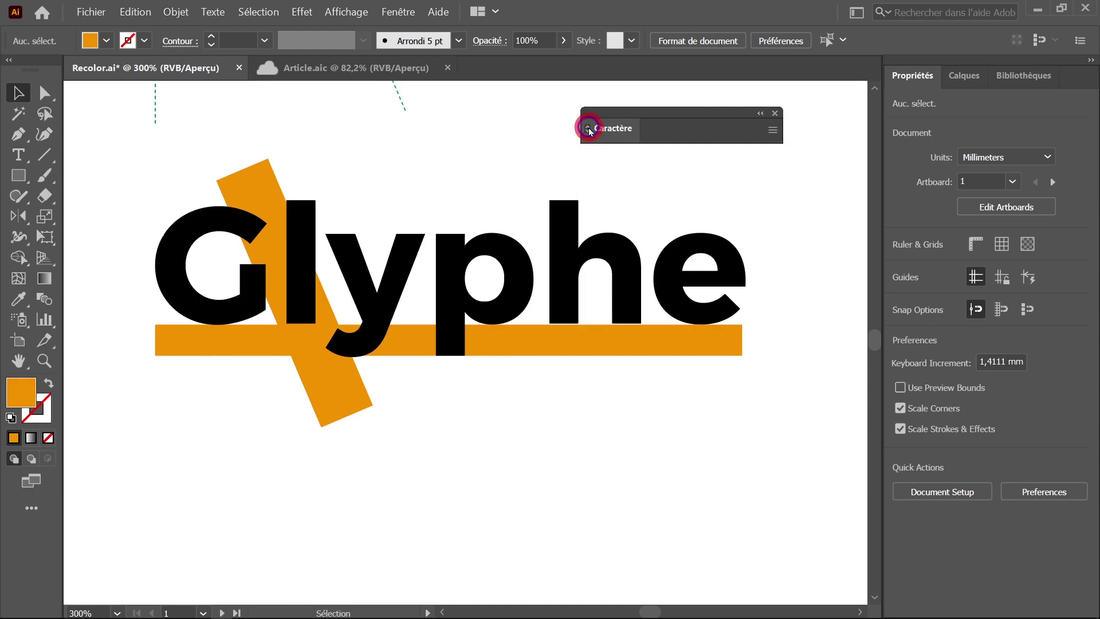
left_click(588, 129)
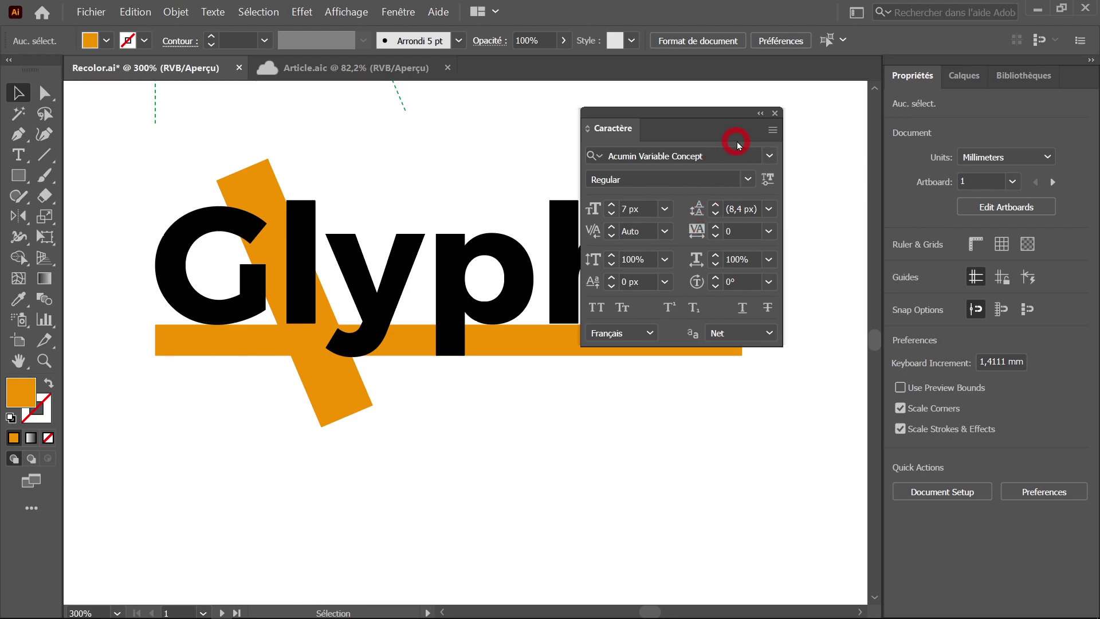
Show the Snap to Glyph options from the Character panel menu.
left_click(772, 131)
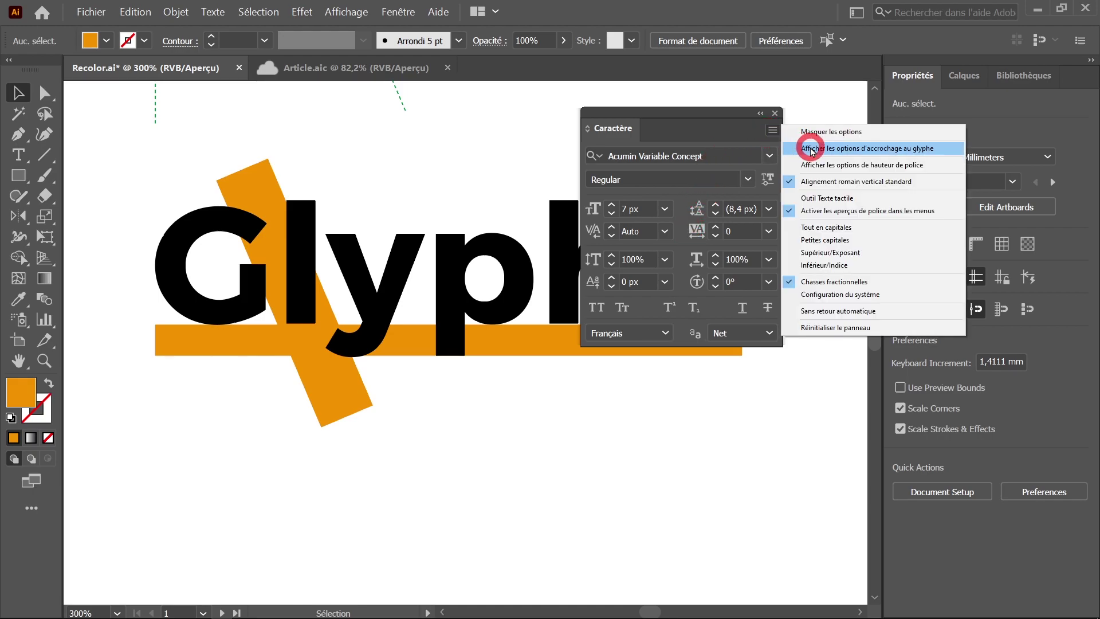
left_click(954, 155)
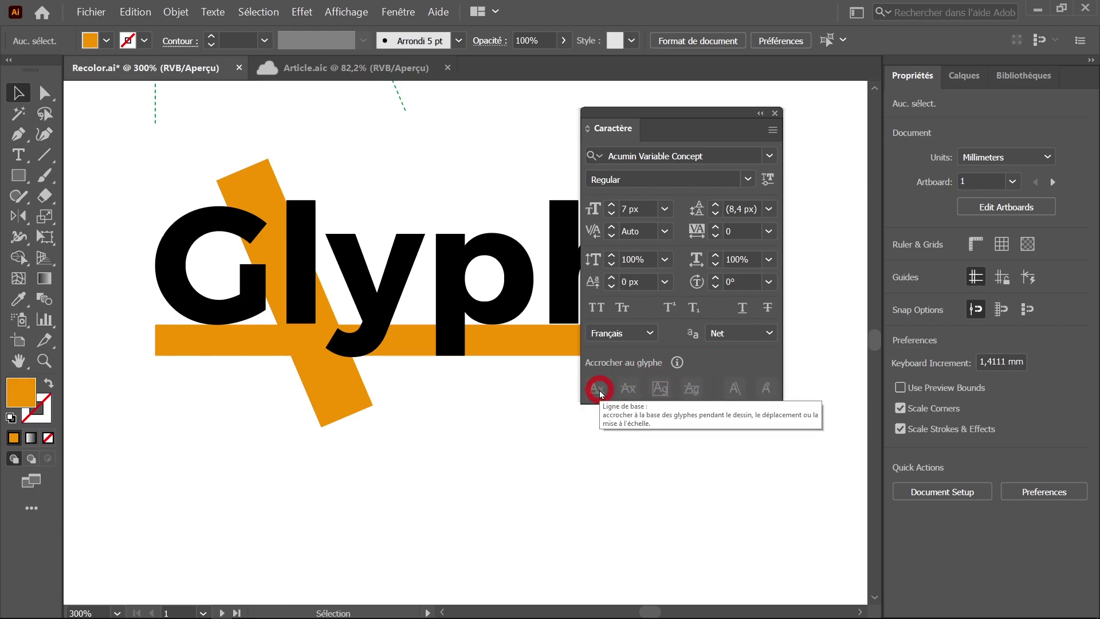
Enable Smart Guides and Snap to Glyph in the View menu, then open Preferences.
left_click(351, 12)
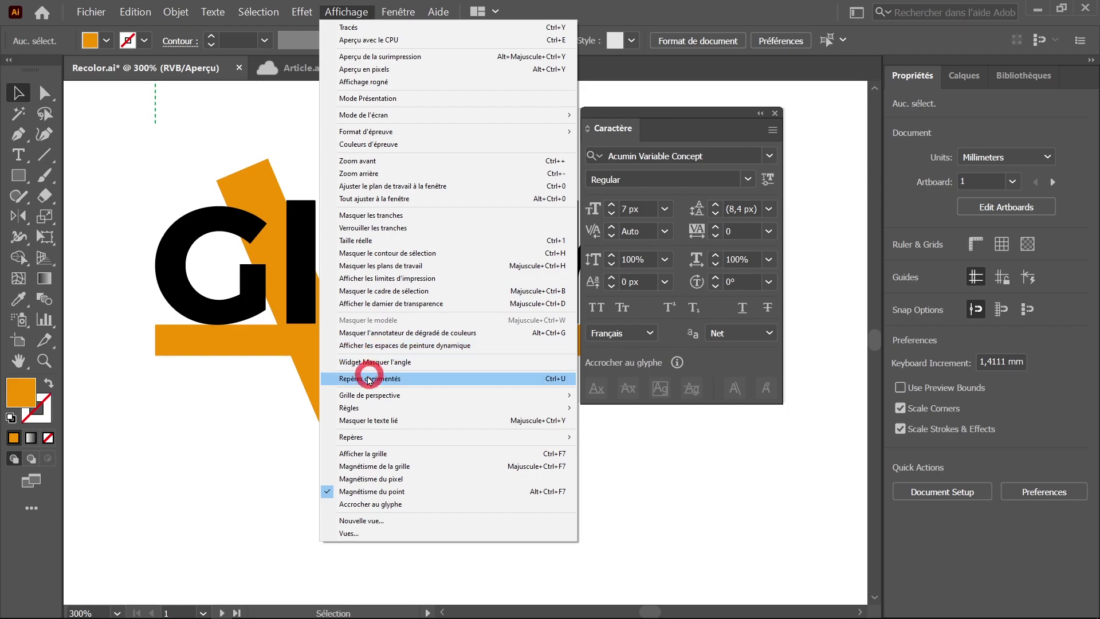
left_click(467, 379)
left_click(345, 13)
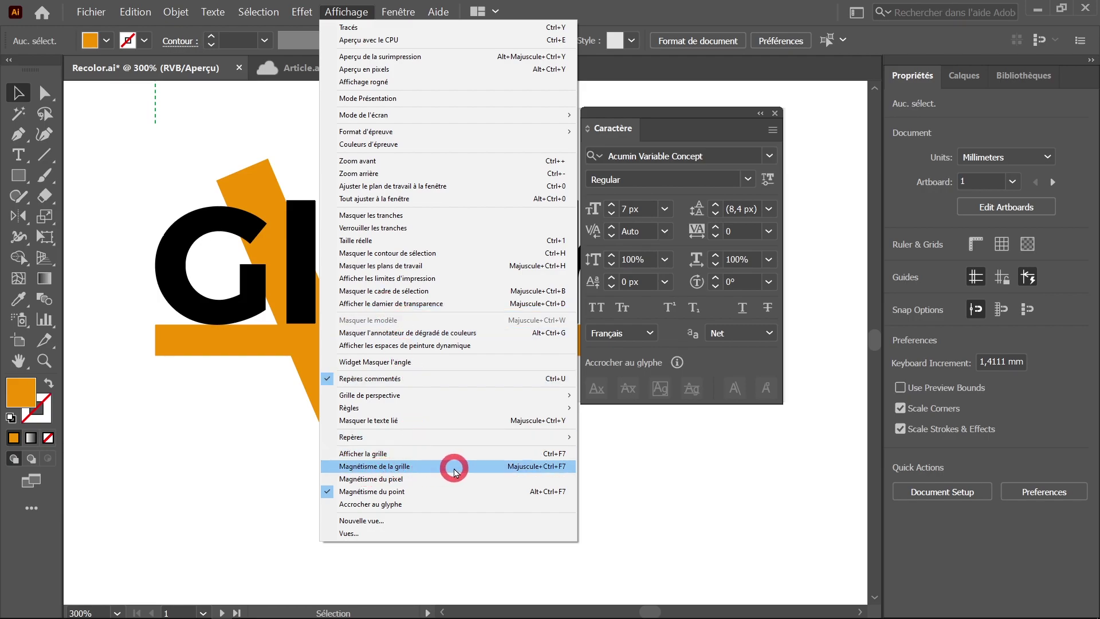
left_click(418, 505)
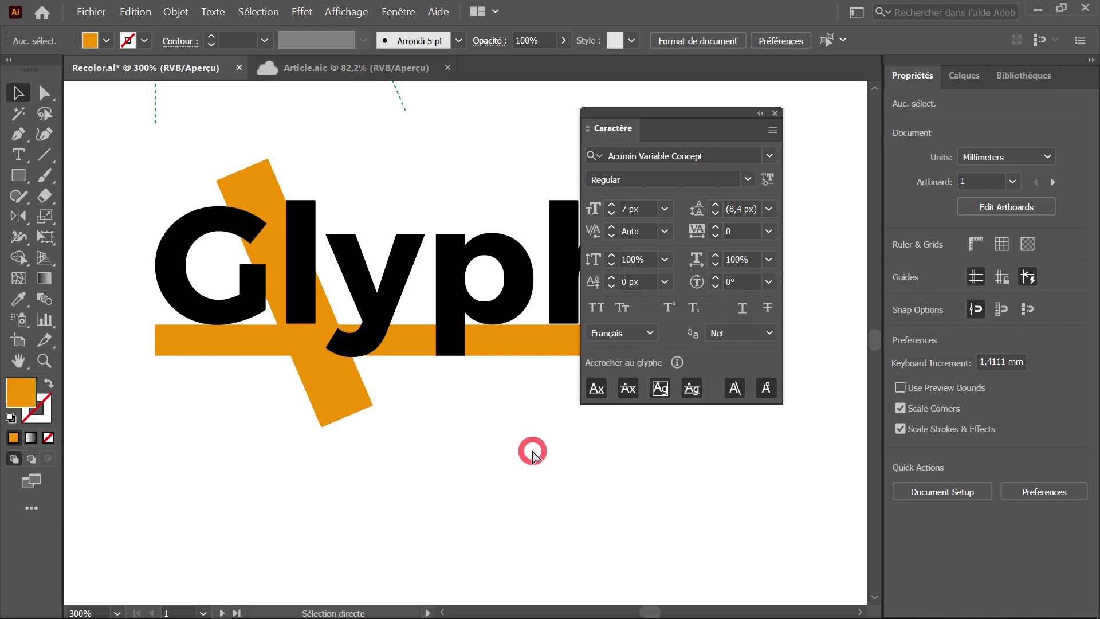
key("ctrl+k")
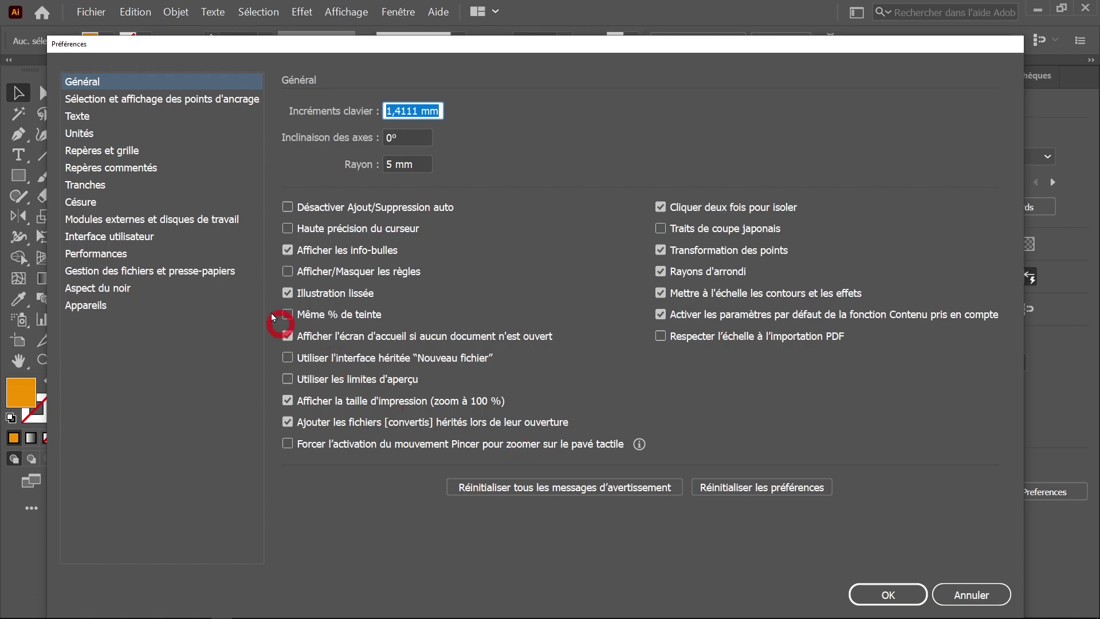
left_click(125, 171)
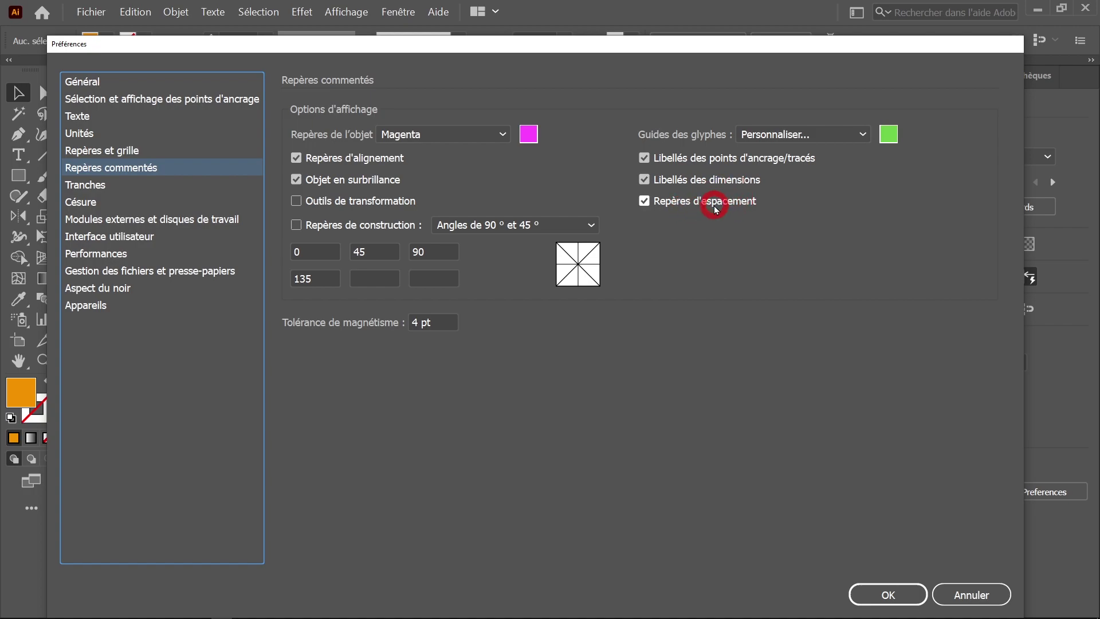
left_click(878, 599)
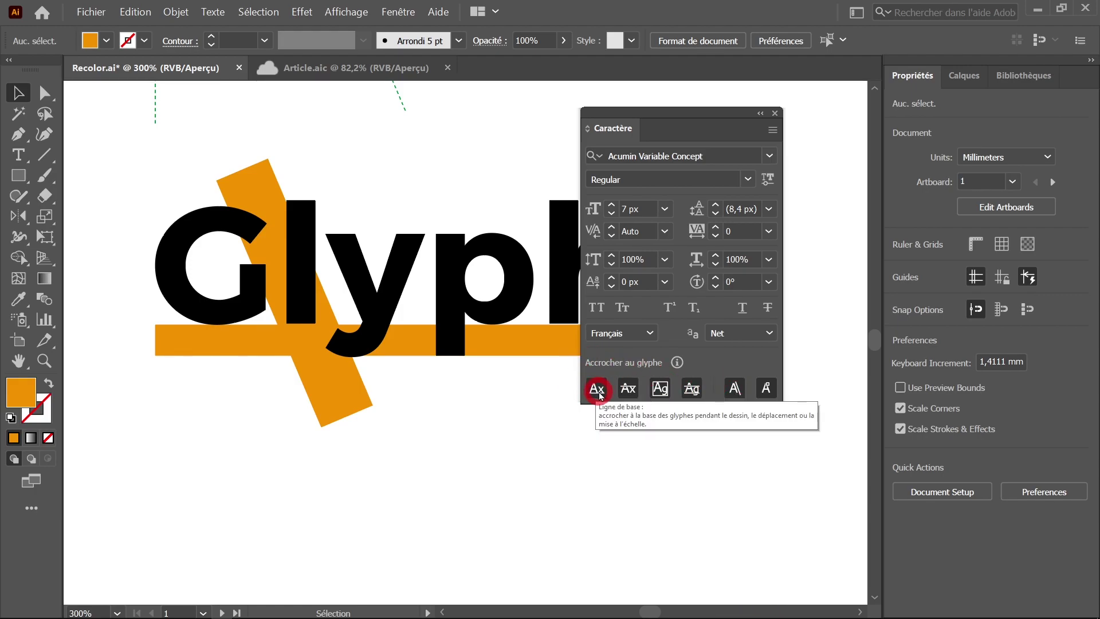
Toggle proximity-guide snapping and enable Baseline snapping in the Snap to Glyph options.
left_click(704, 392)
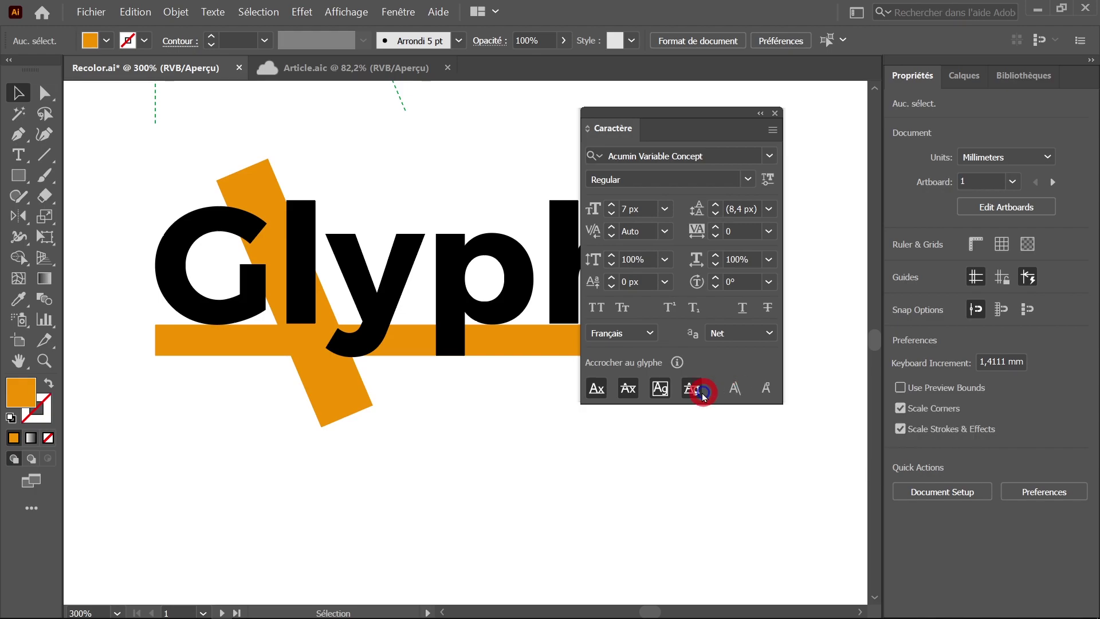
left_click(599, 390)
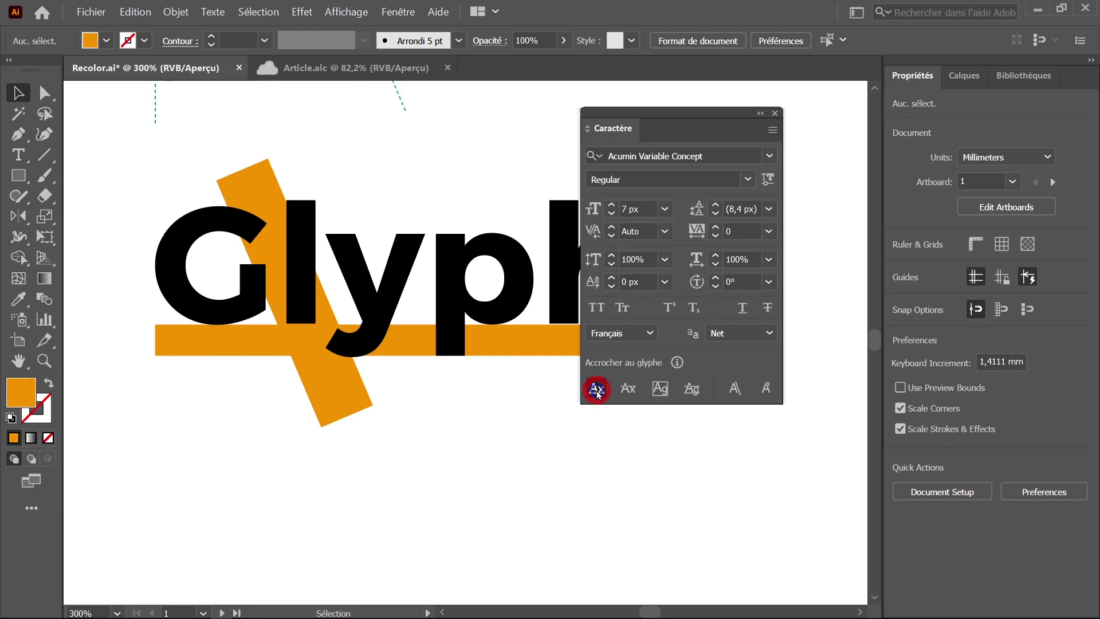
left_click_drag(475, 221, 420, 408)
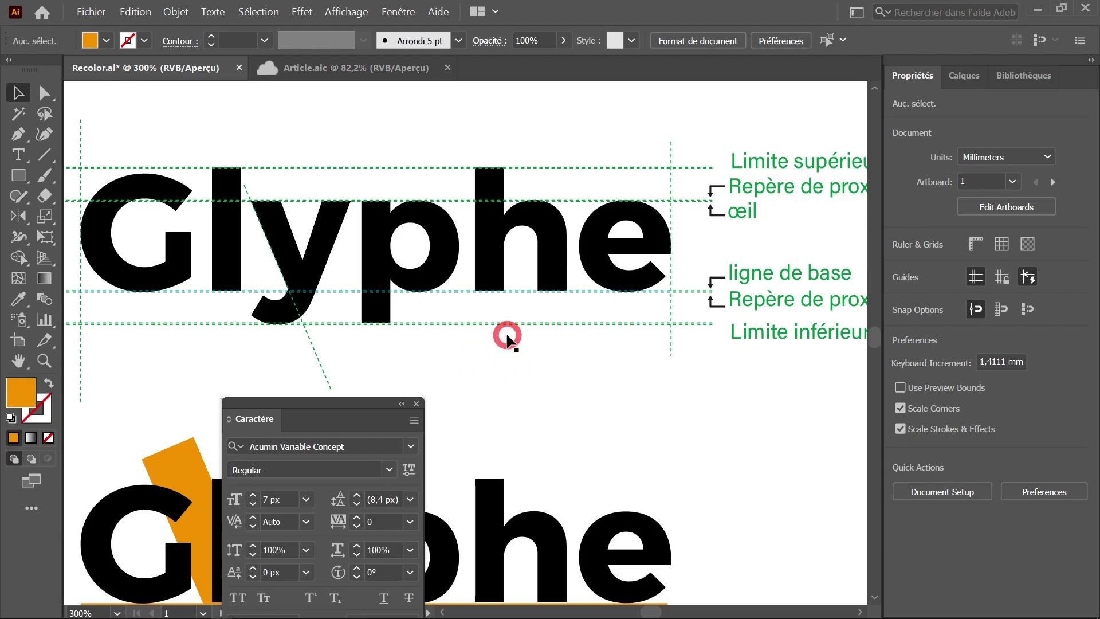
Zoom and pan along the baseline guide to check the Glyphe letters sit on it.
scroll(518, 291, "up", 5)
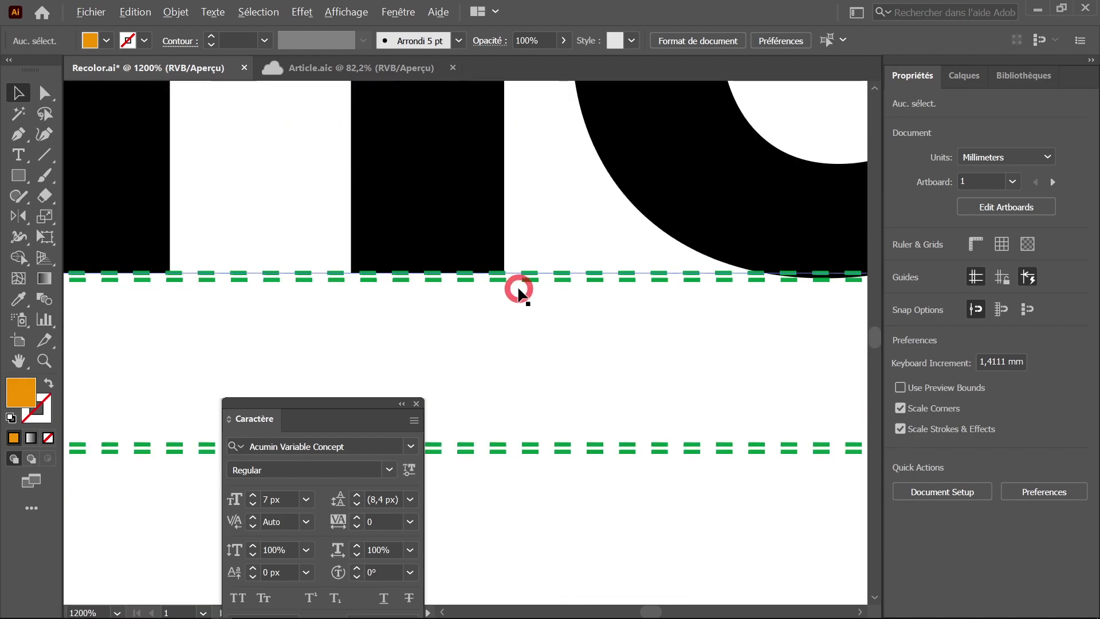
scroll(518, 291, "up", 1)
scroll(504, 252, "up", 1)
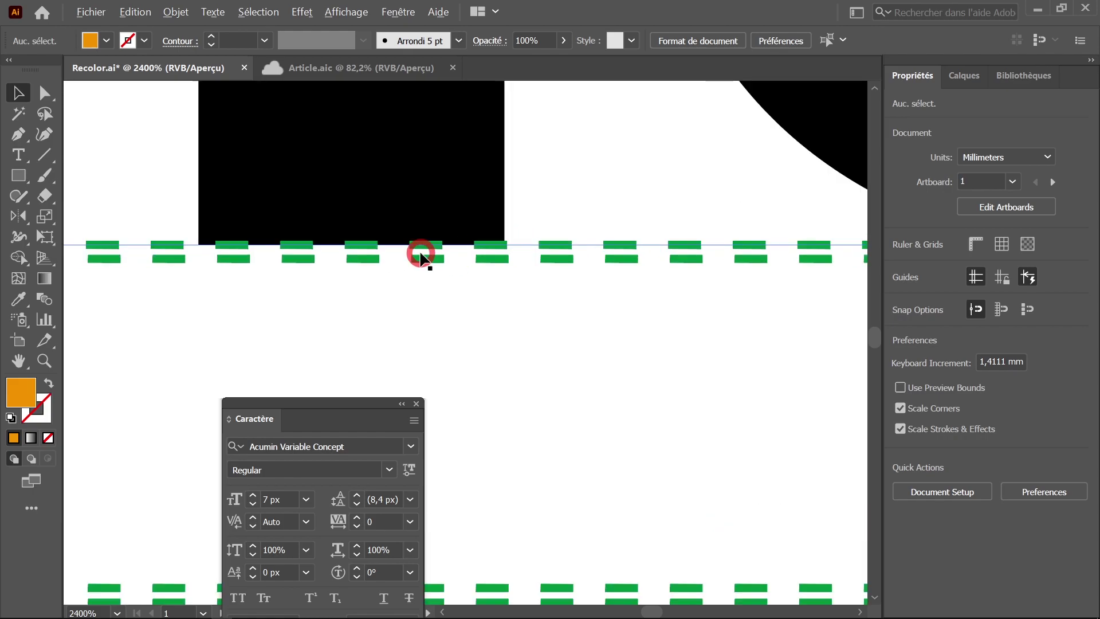
scroll(421, 255, "down", 2)
scroll(423, 257, "down", 2)
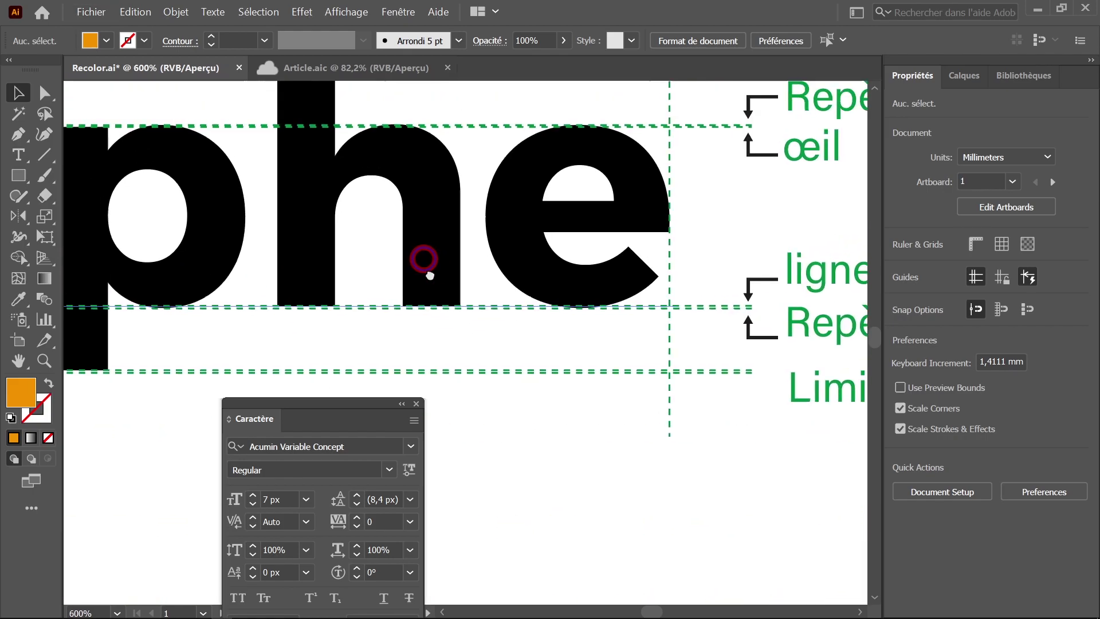
scroll(474, 312, "up", 3)
scroll(481, 355, "up", 2)
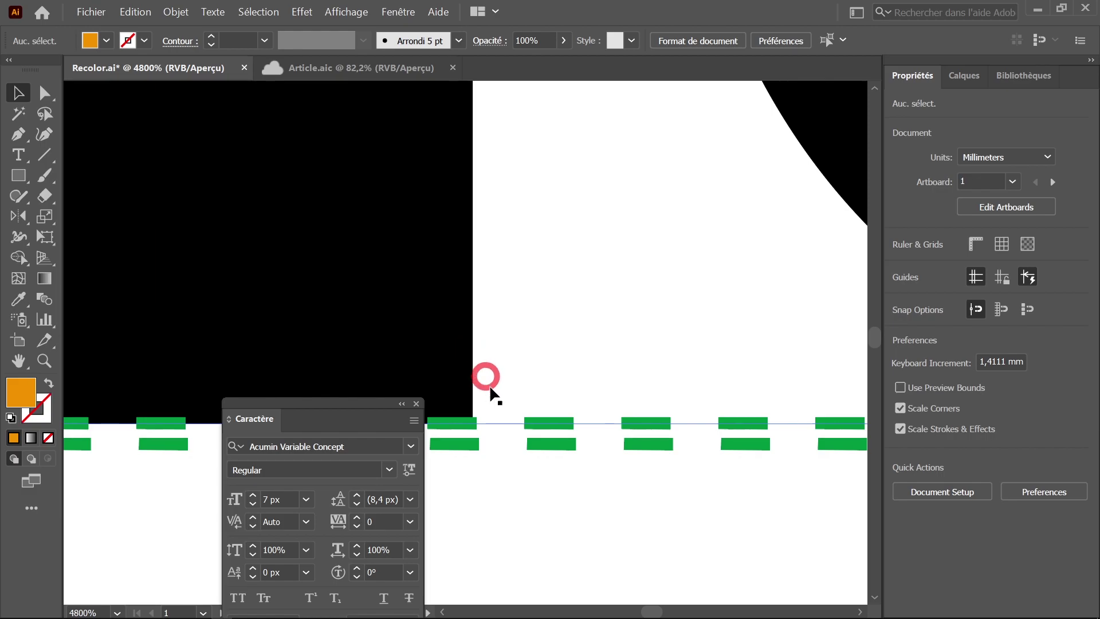
left_click_drag(486, 377, 604, 288)
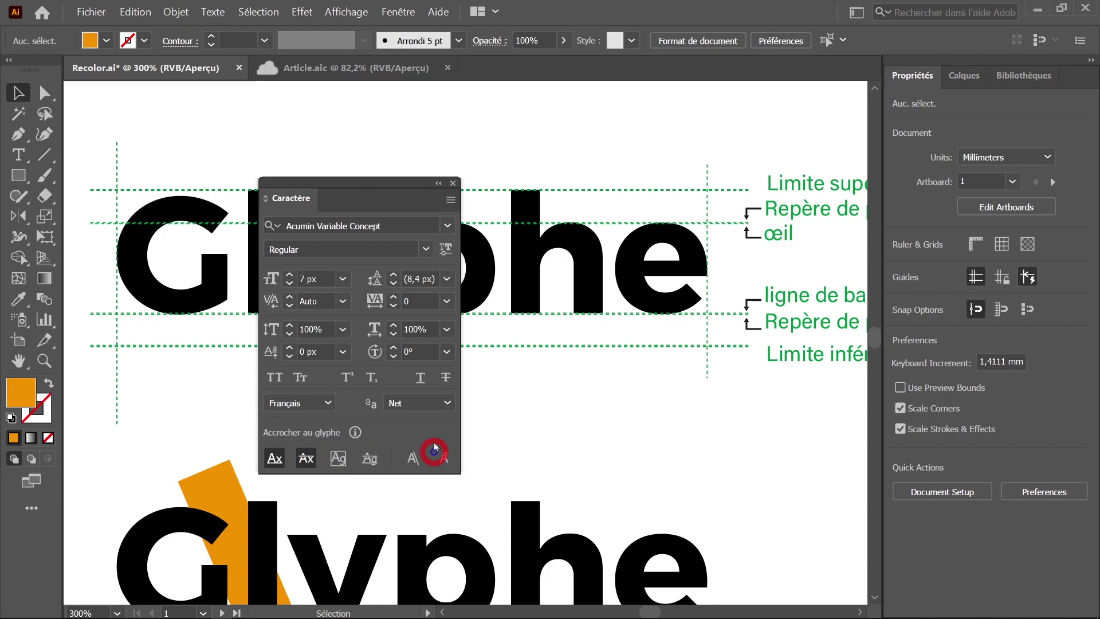
Move the Character panel down and zoom in on how the y and e meet the glyph guides.
left_click_drag(418, 192, 406, 405)
scroll(442, 302, "up", 10)
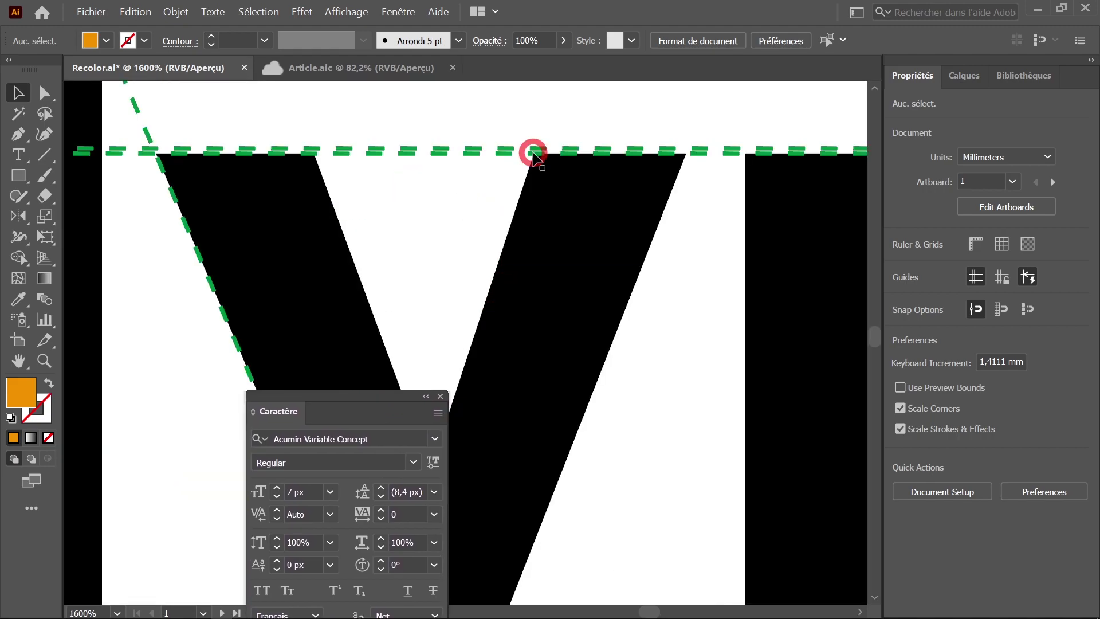
scroll(461, 195, "right", 5)
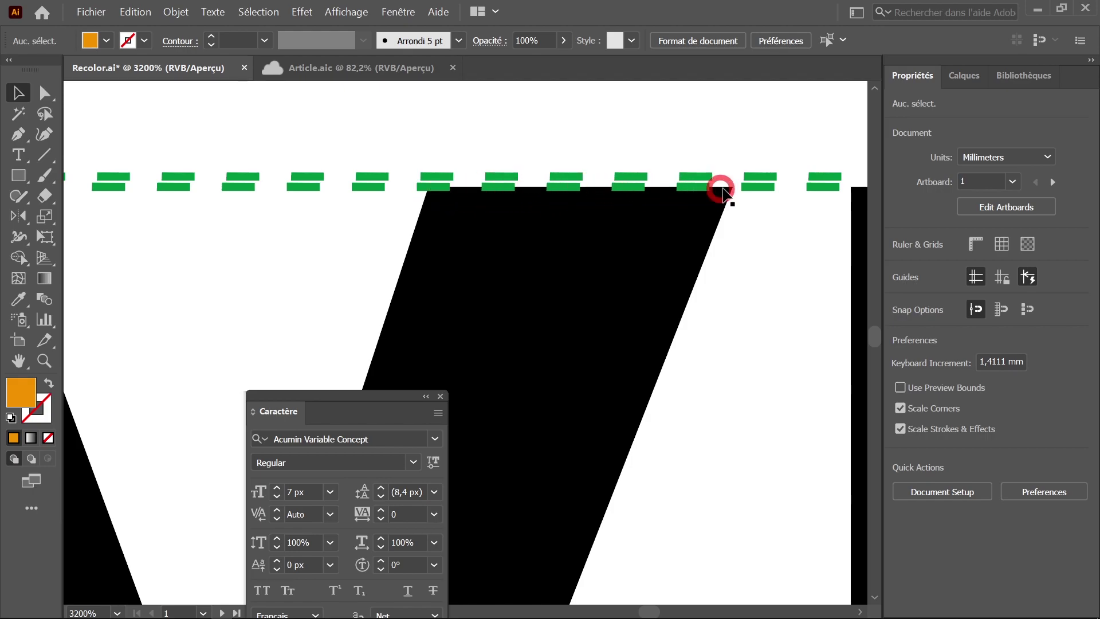
scroll(503, 237, "down", 5)
scroll(577, 266, "right", 3)
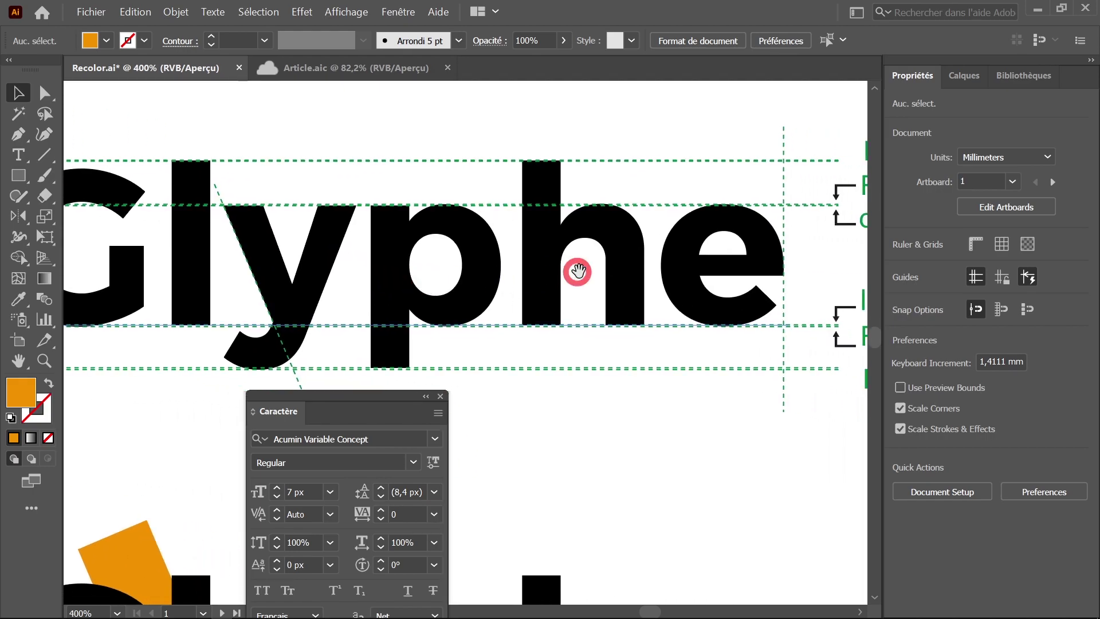
scroll(610, 232, "right", 3)
scroll(610, 233, "up", 2)
scroll(614, 226, "up", 2)
scroll(590, 189, "up", 2)
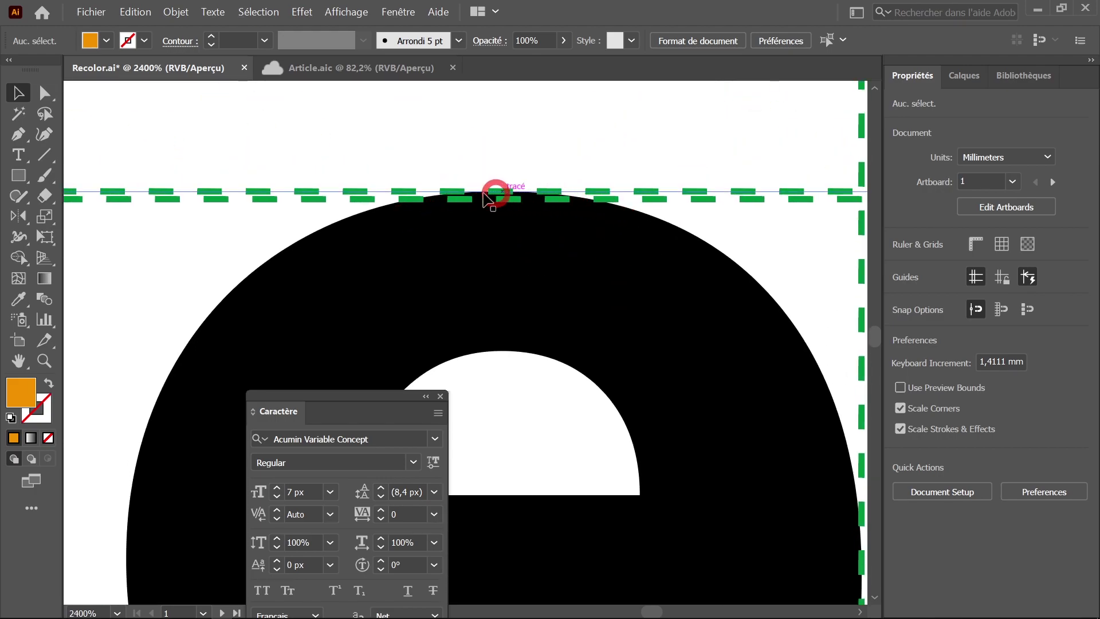
scroll(540, 179, "down", 5)
scroll(580, 229, "down", 5)
scroll(634, 327, "down", 5)
left_click_drag(634, 327, 622, 230)
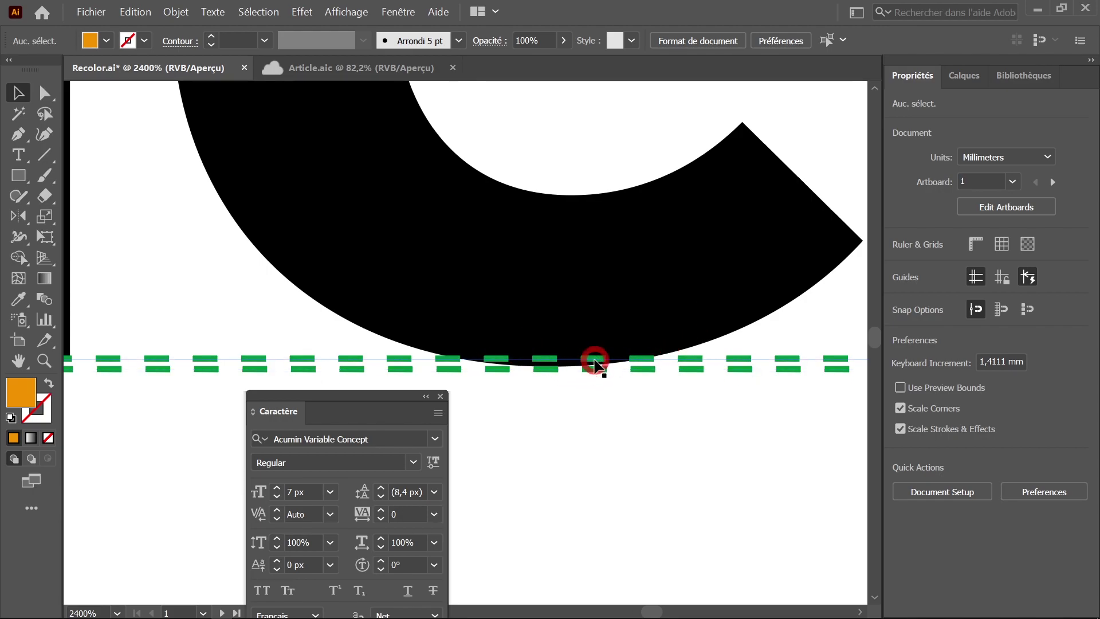
Zoom out over the letters, place the Character panel beside them, and enable Glyph Bounds snapping.
key("ctrl+minus")
key("ctrl+minus")
key("ctrl+minus")
key("ctrl+minus")
scroll(600, 348, "right", 3)
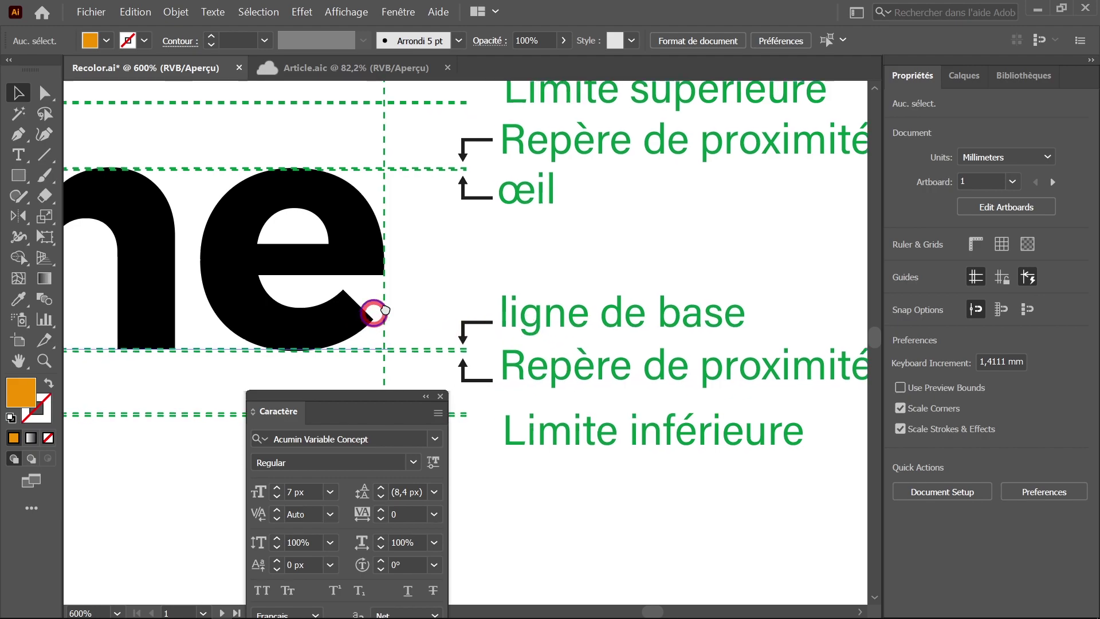
scroll(413, 298, "up", 1)
scroll(356, 269, "up", 2)
scroll(353, 320, "up", 1)
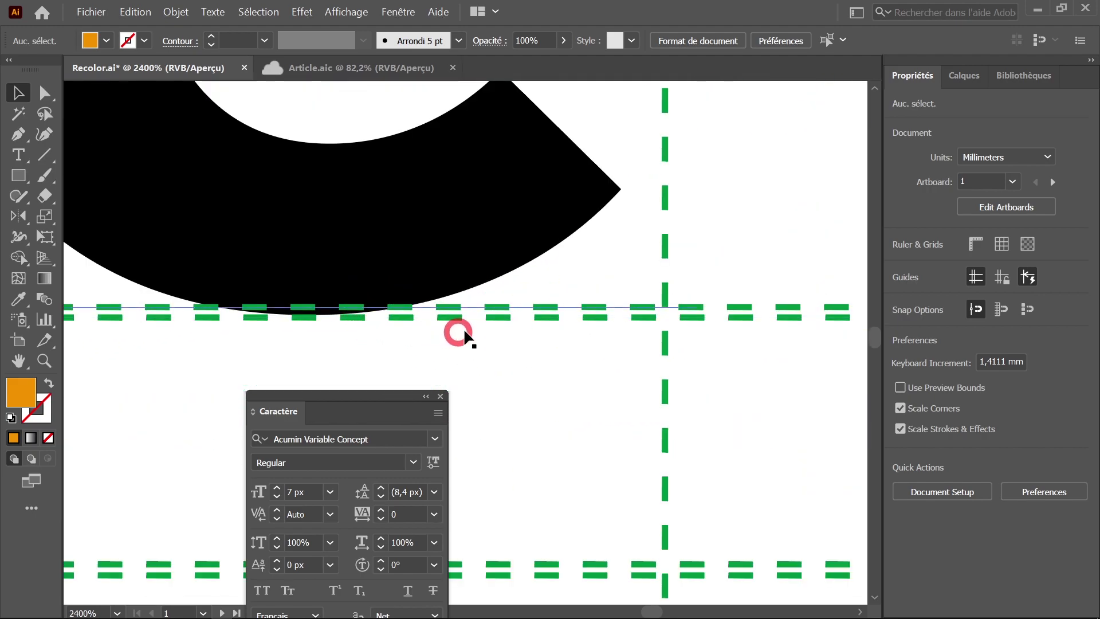
scroll(459, 326, "down", 3)
scroll(491, 265, "up", 3)
left_click_drag(391, 390, 588, 174)
left_click(558, 462)
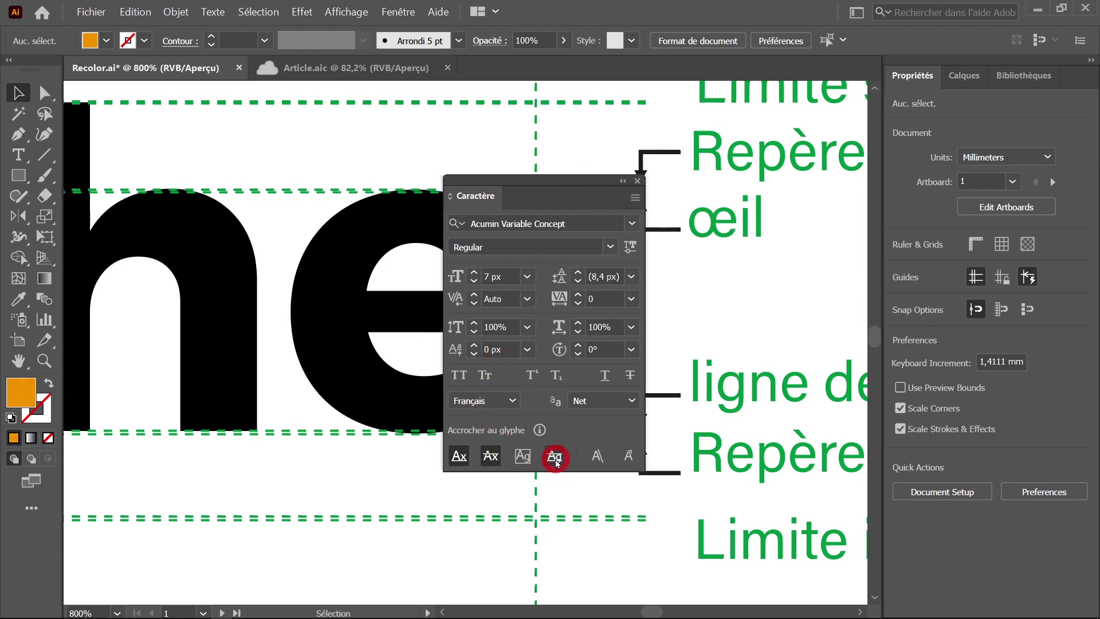
Enable Glyph Bounds snapping and reframe the view on the whole Glyphe word.
left_click(523, 457)
left_click_drag(566, 186, 462, 431)
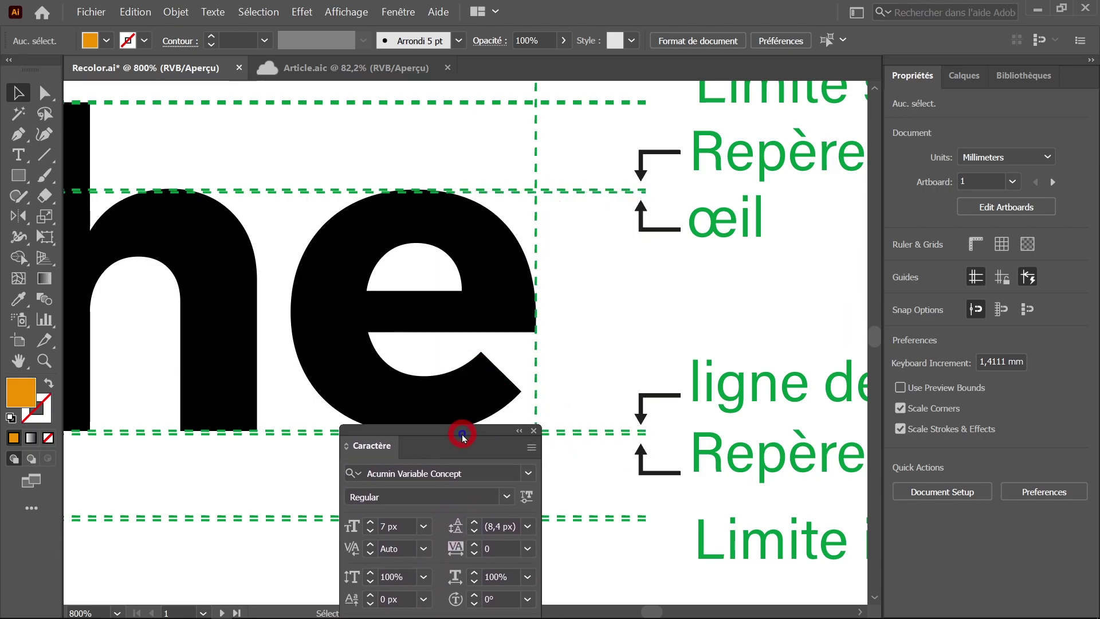
key("ctrl+minus")
key("ctrl+minus")
key("ctrl+minus")
left_click_drag(467, 363, 657, 178)
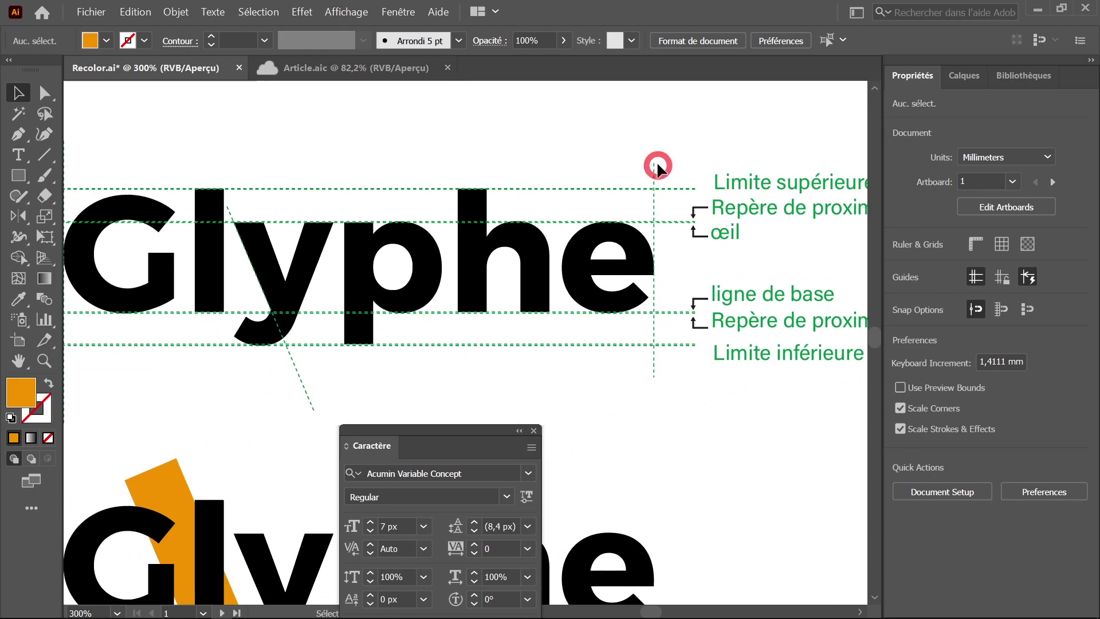
left_click_drag(97, 227, 332, 216)
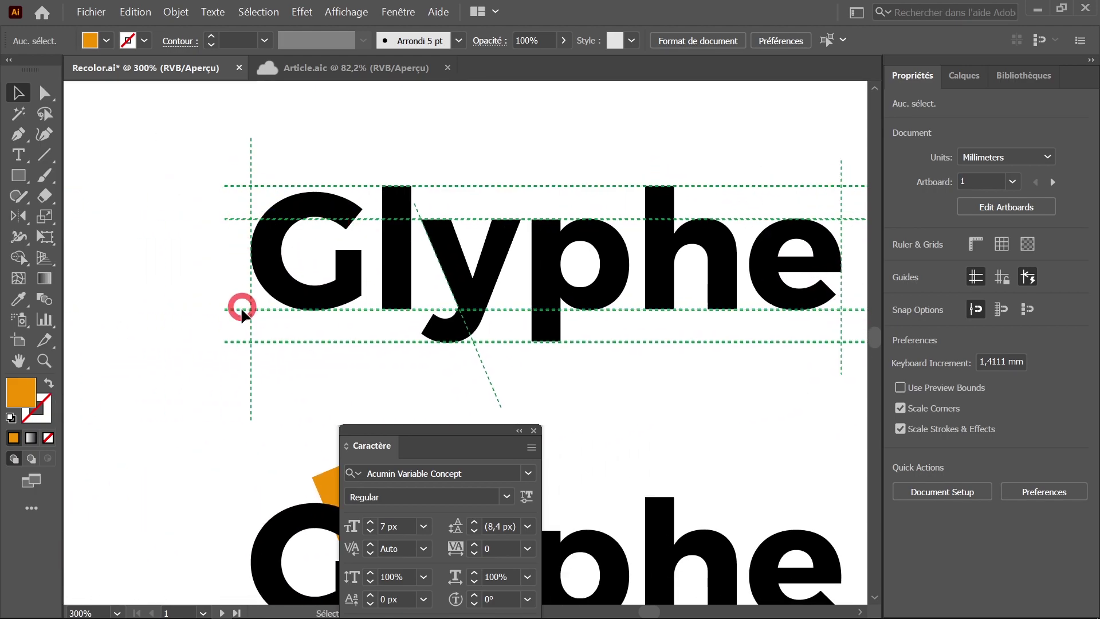
left_click_drag(848, 182, 750, 182)
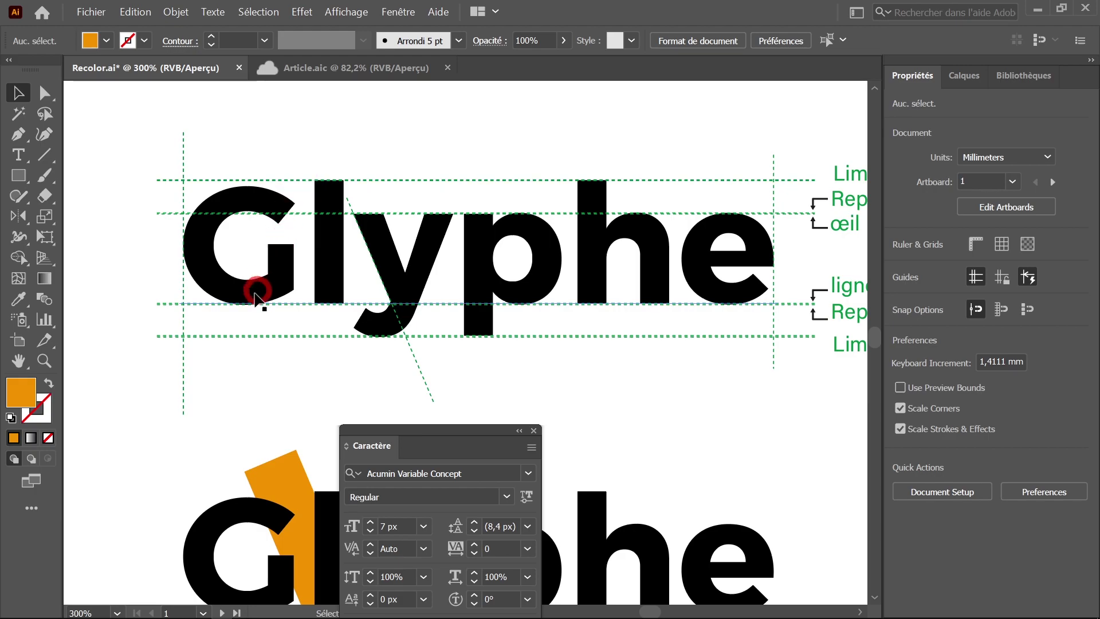
left_click_drag(740, 295, 625, 264)
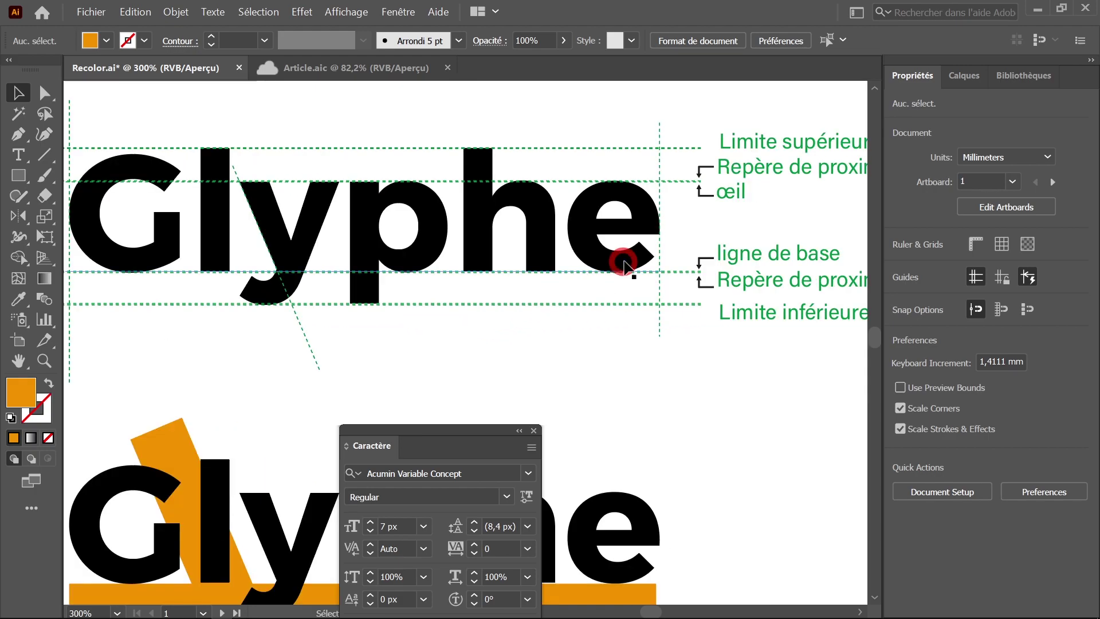
left_click_drag(492, 430, 606, 159)
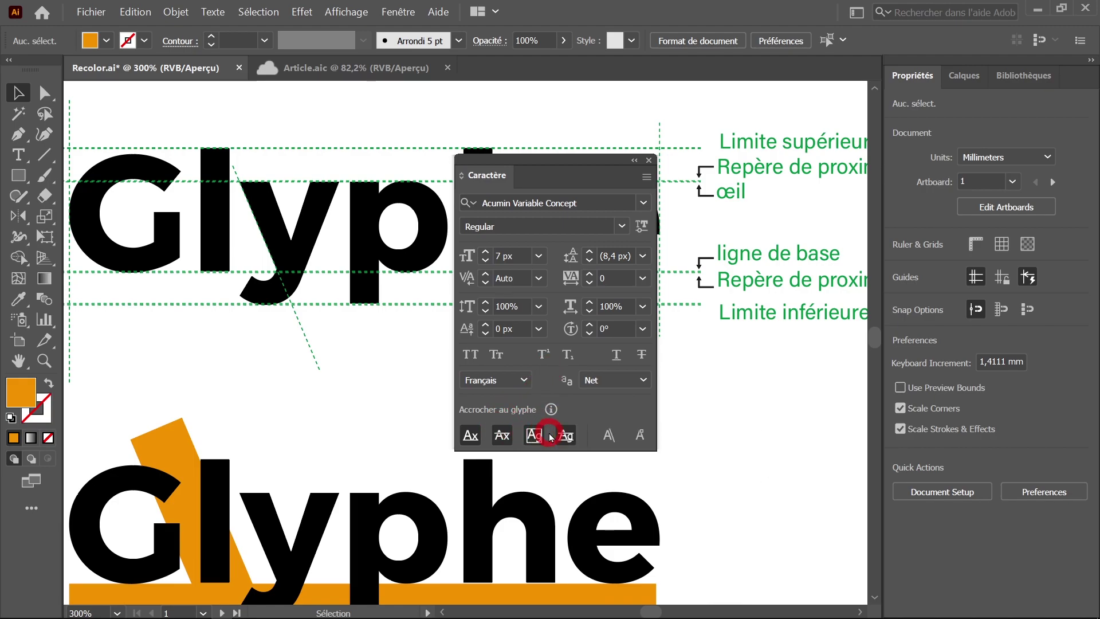
Enable Proximity Guides snapping and inspect the baseline against the orange bar.
left_click(567, 441)
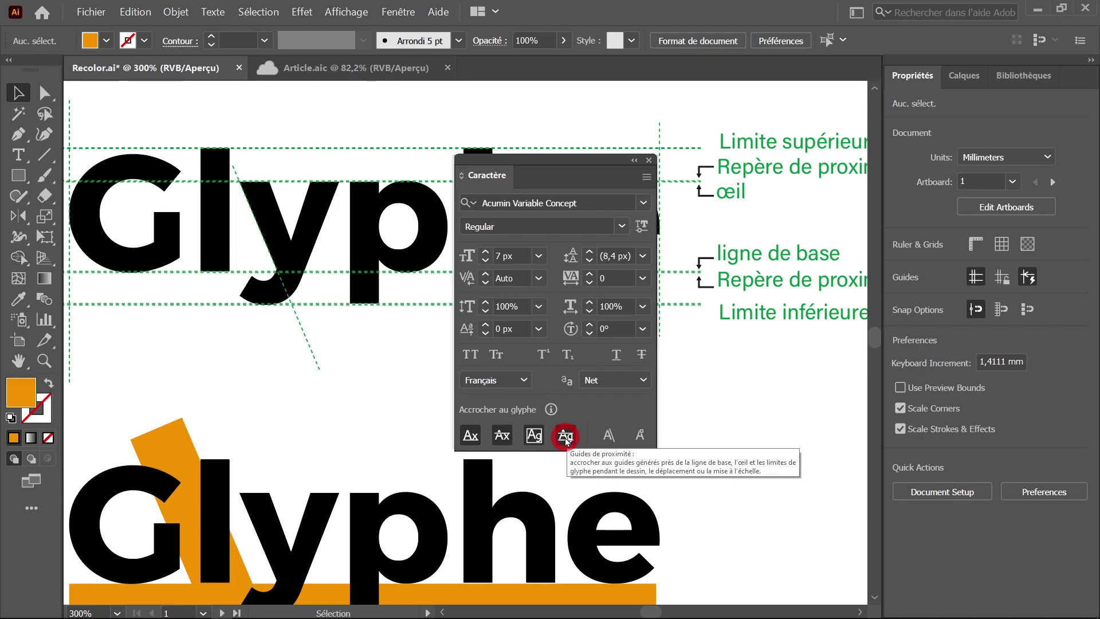
left_click(370, 316)
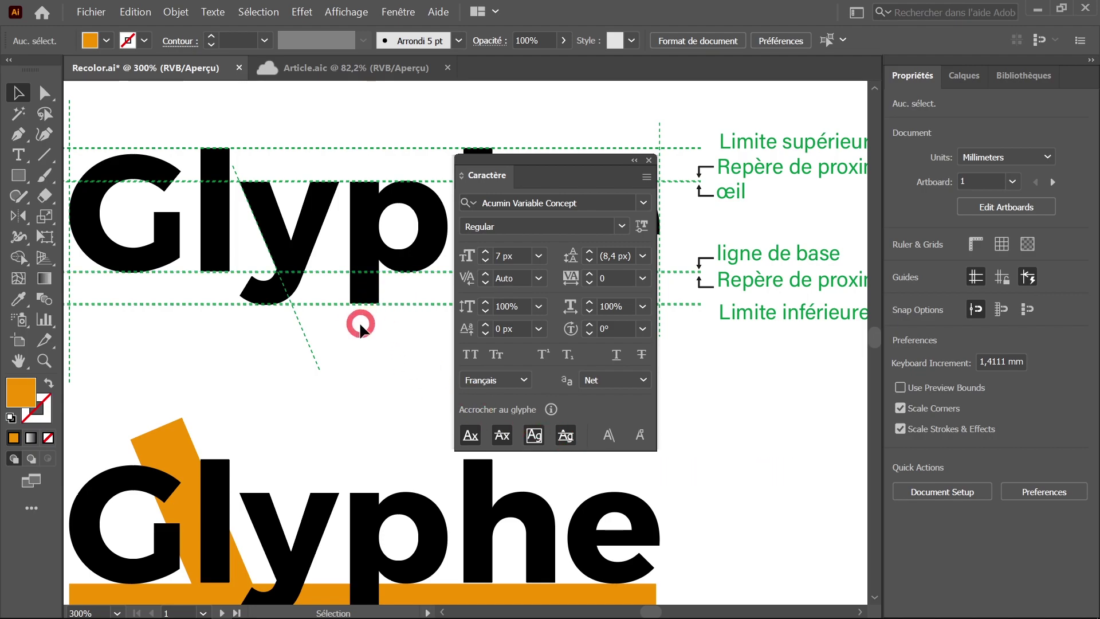
scroll(361, 323, "up", 2, "alt")
scroll(307, 233, "up", 1, "alt")
scroll(196, 184, "up", 1, "alt")
scroll(314, 364, "up", 2, "alt")
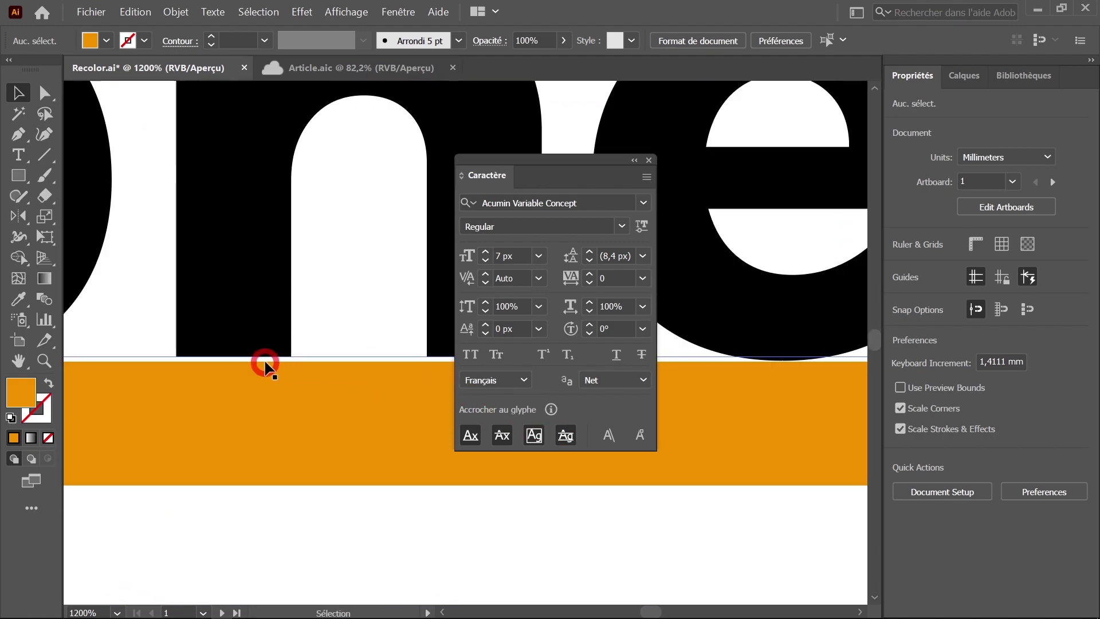
scroll(332, 367, "right", 2)
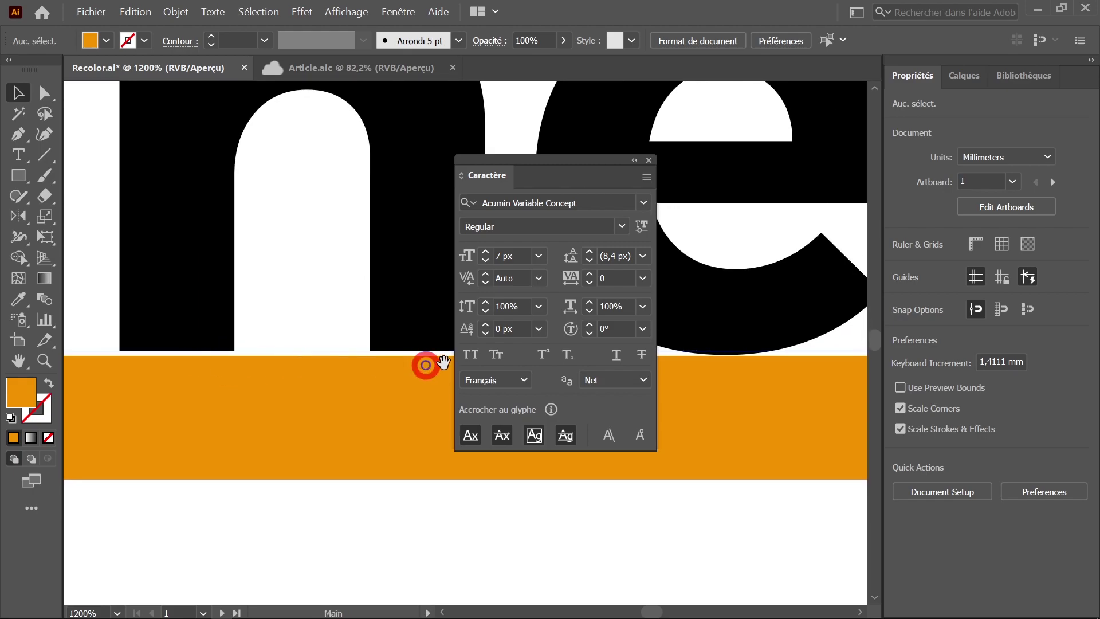
left_click_drag(584, 164, 395, 187)
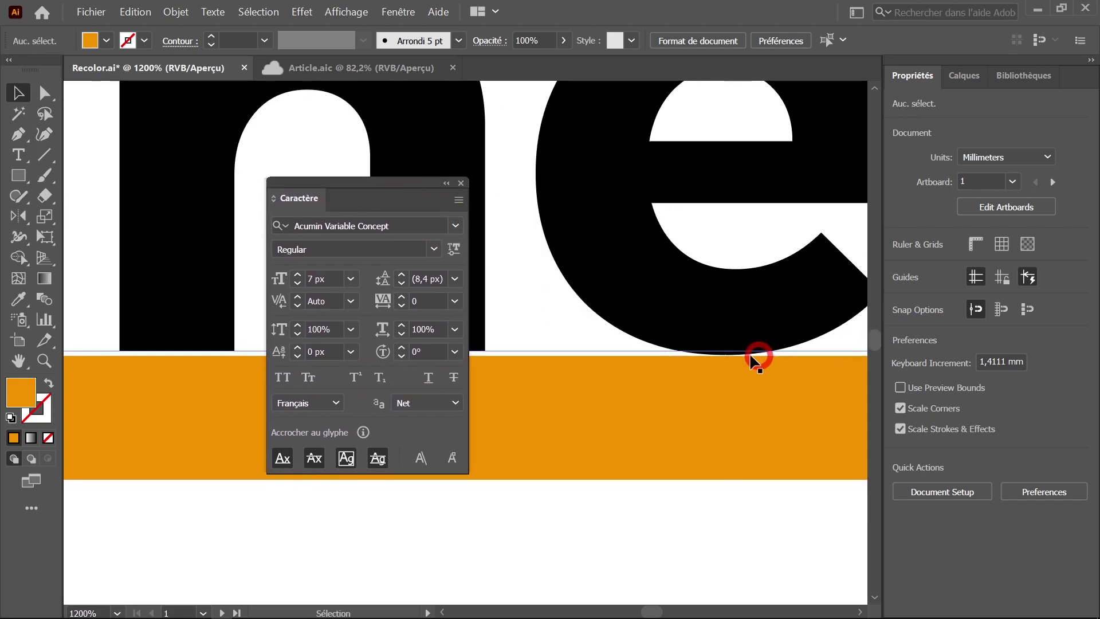
scroll(653, 364, "down", 1, "alt")
scroll(573, 350, "down", 1, "alt")
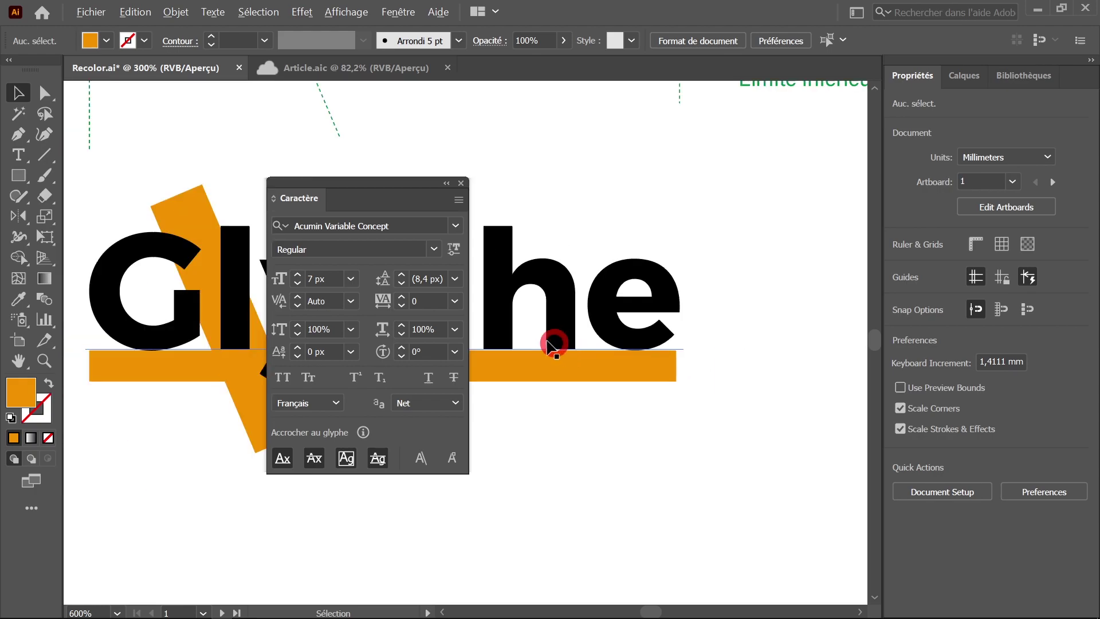
left_click_drag(409, 197, 665, 196)
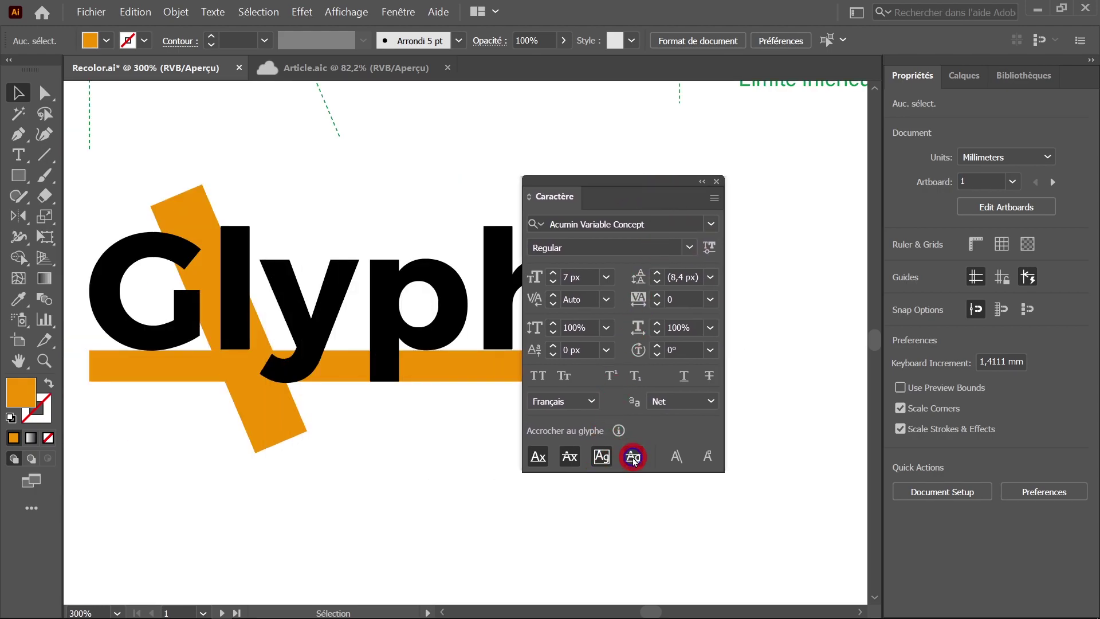
Enable Angular Guides snapping and move the Character panel off the e.
left_click(677, 457)
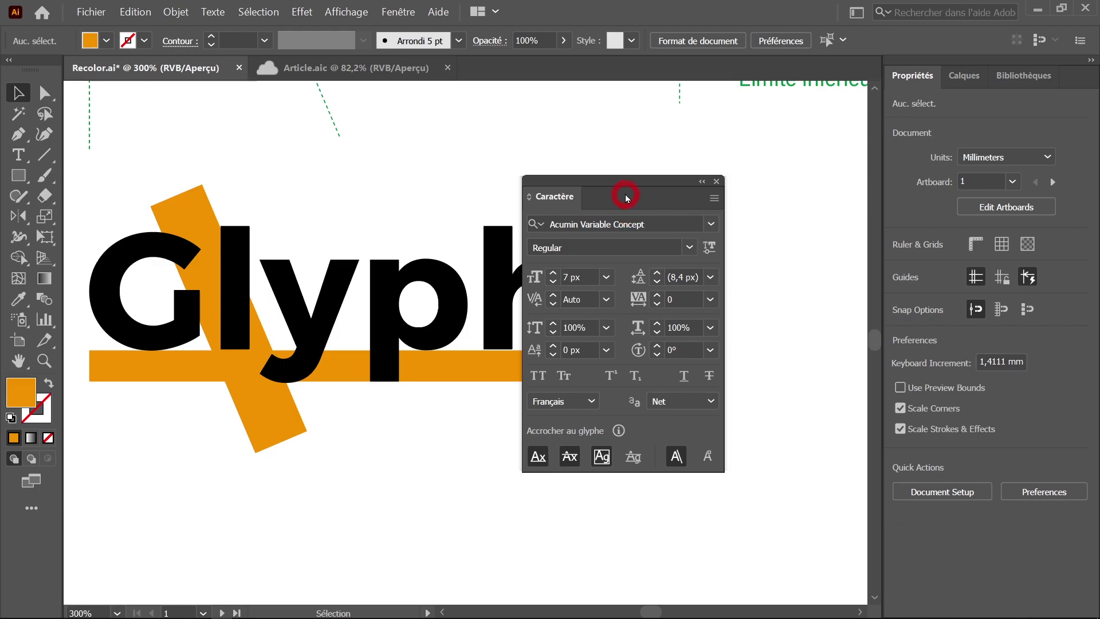
left_click_drag(627, 198, 649, 249)
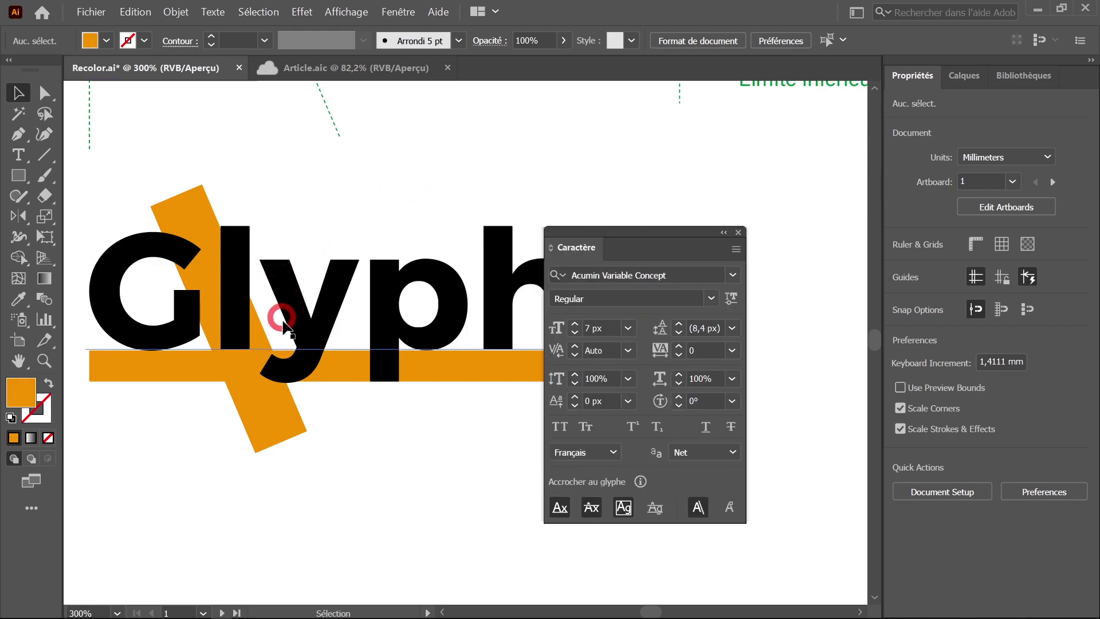
scroll(283, 294, "up", 3)
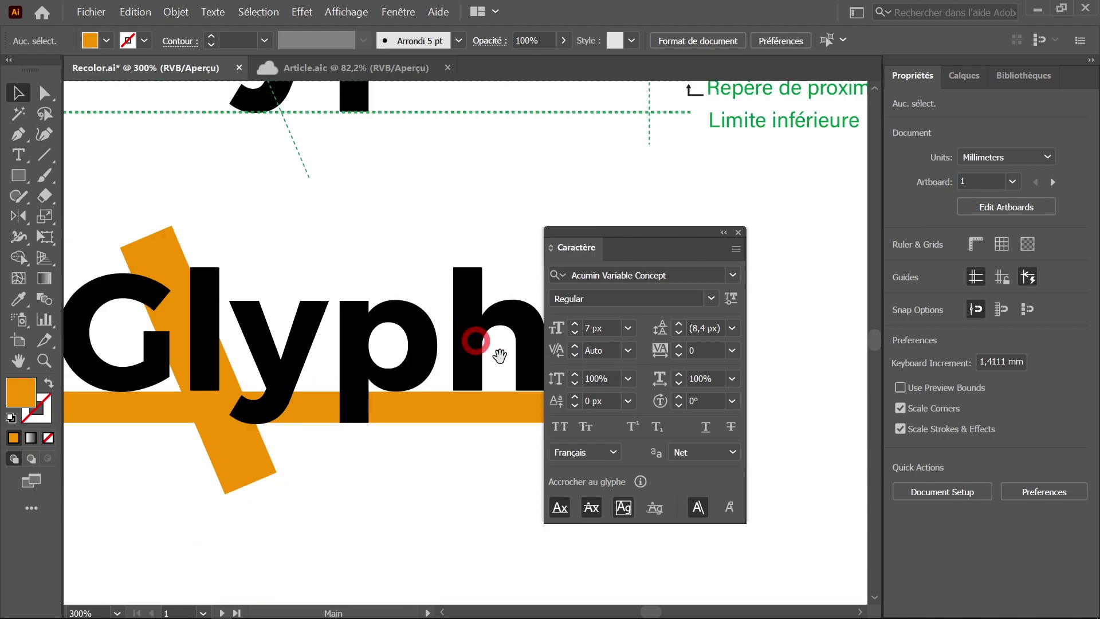
scroll(319, 393, "down", 3)
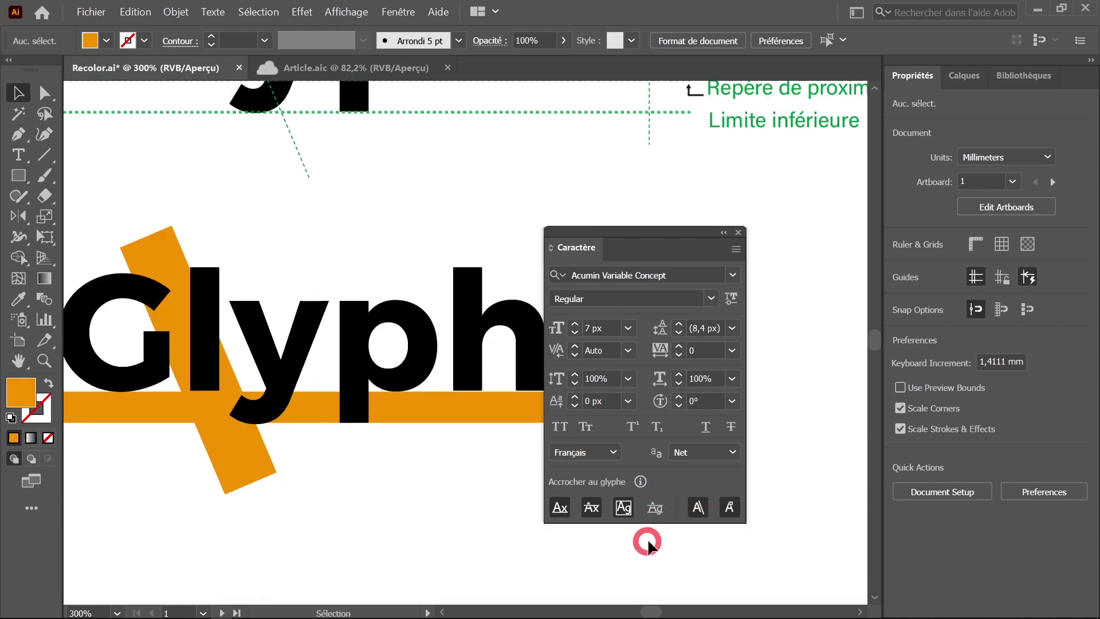
mouse_move(648, 230)
left_mouse_down()
mouse_move(536, 348)
mouse_move(379, 486)
left_mouse_up()
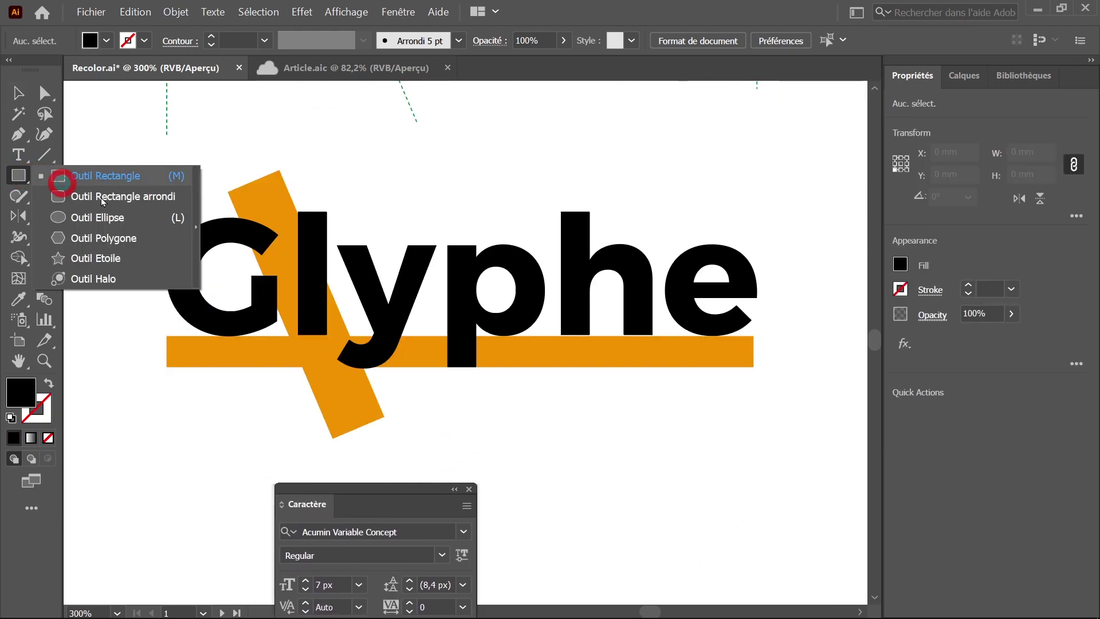
Draw a 28,67 × 8,2 mm black rectangle snapped to glyph guides and move it below the orange bar.
left_click_drag(20, 179, 81, 172)
left_click_drag(488, 147, 642, 211)
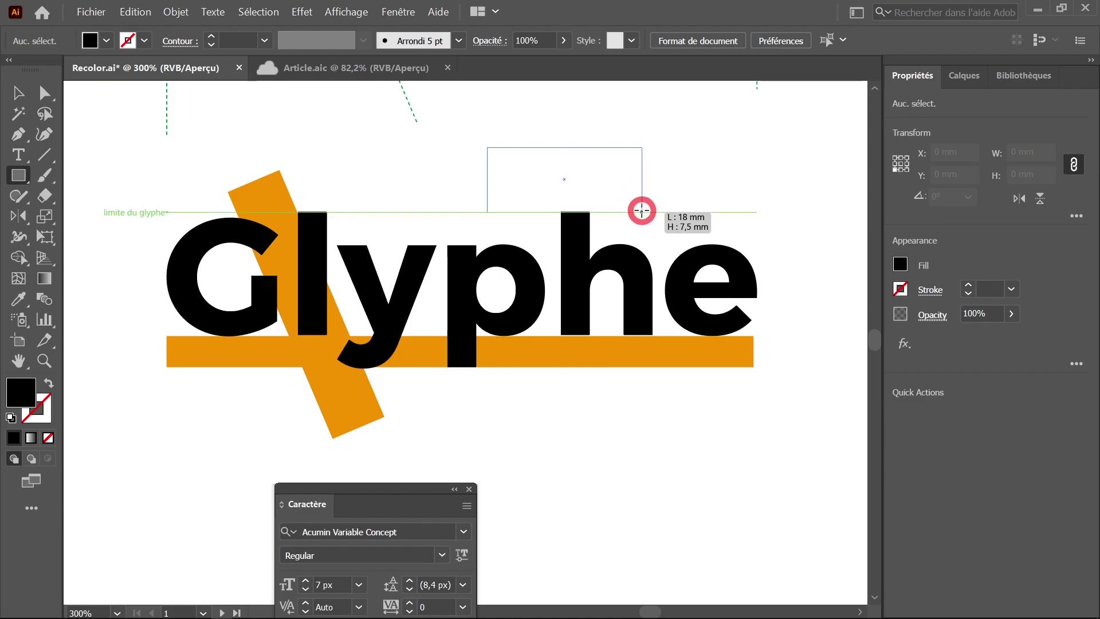
left_click_drag(642, 211, 649, 243)
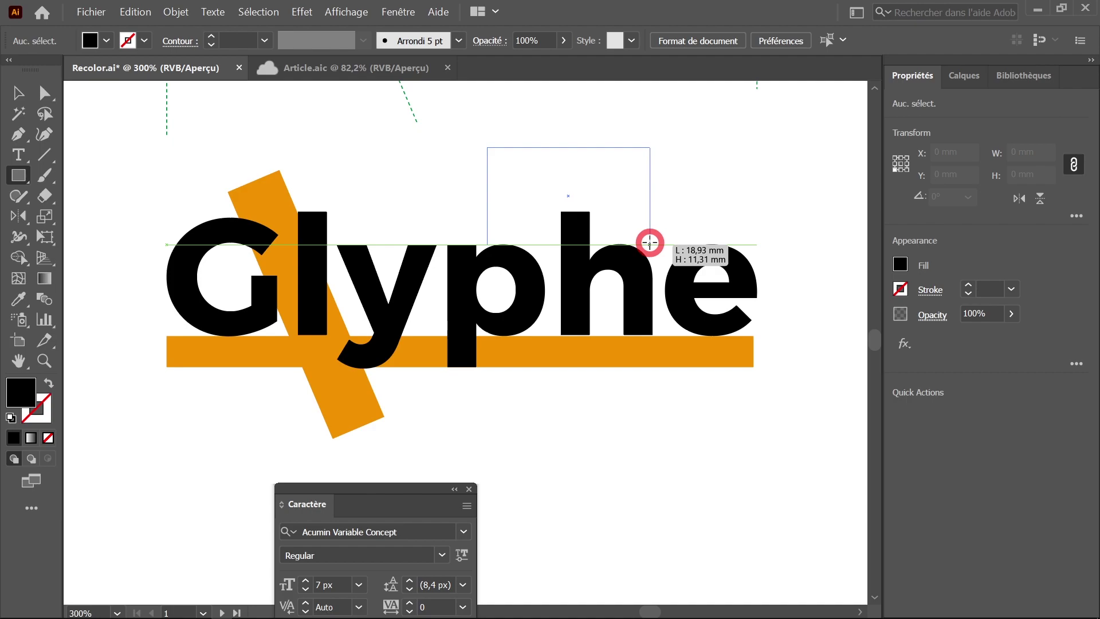
left_click_drag(650, 243, 719, 245)
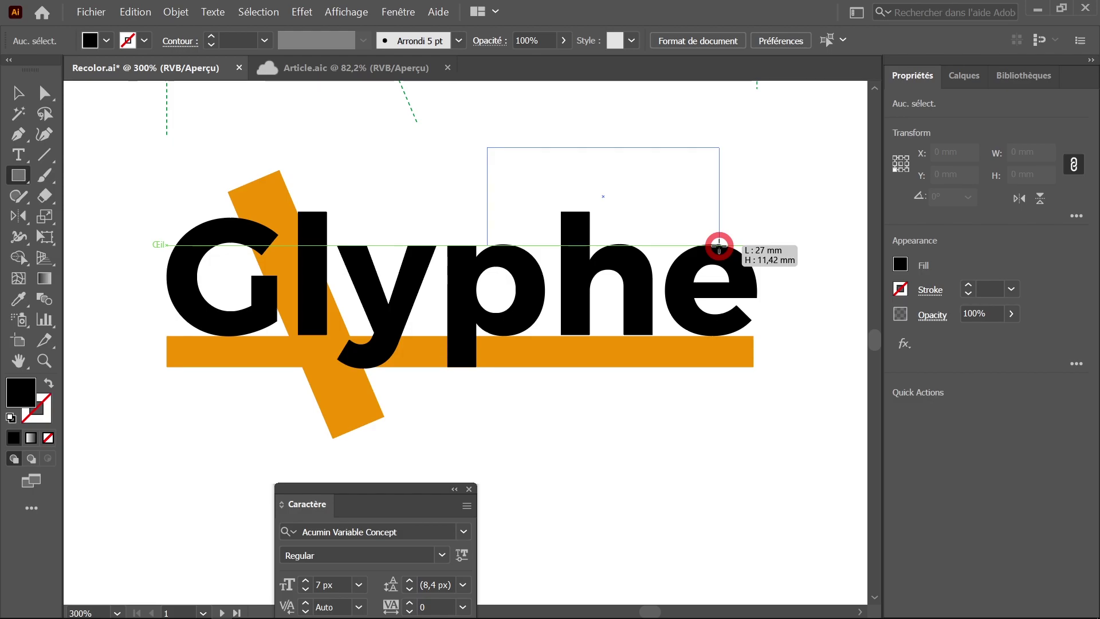
key("v")
left_click_drag(634, 143, 633, 361)
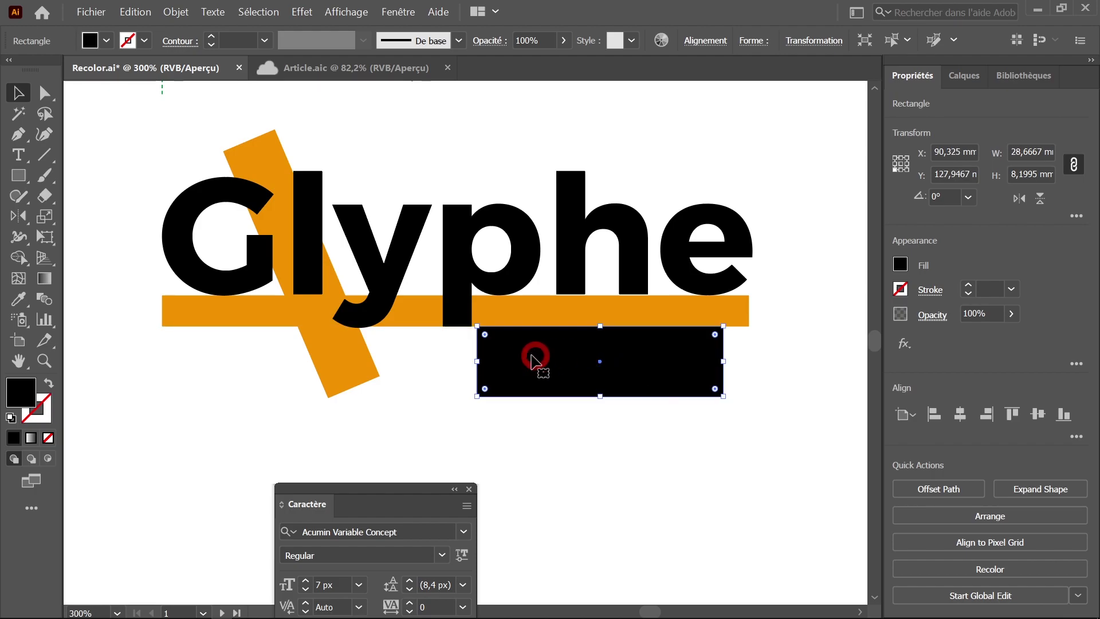
Select the black rectangle and try moving it up-left, then undo the move.
scroll(515, 352, "up", 1)
scroll(503, 351, "up", 1)
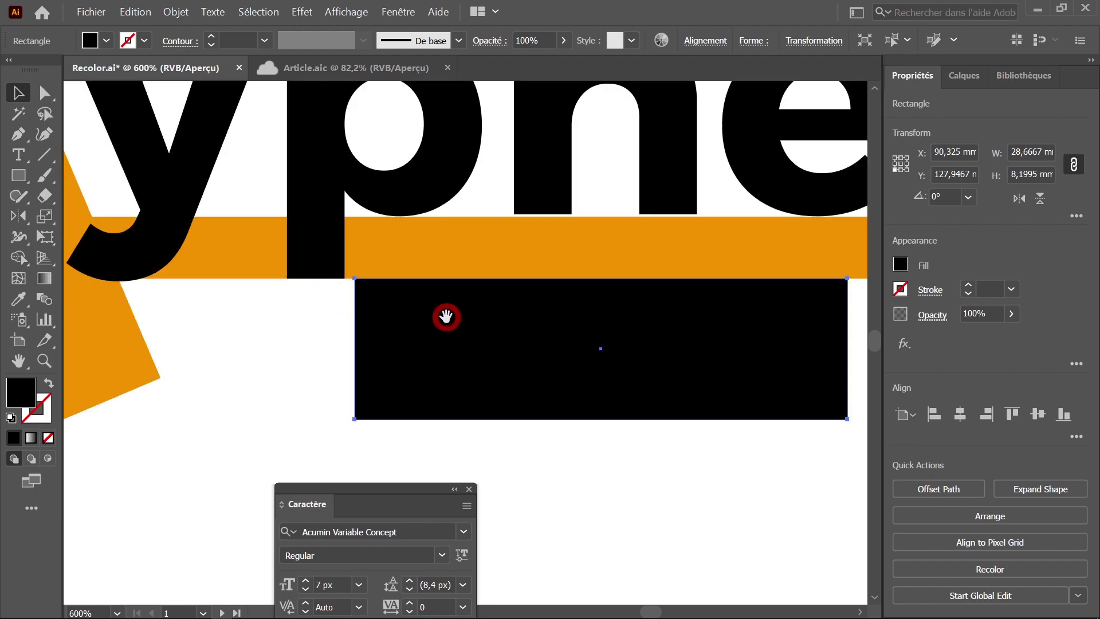
scroll(445, 314, "down", 1)
scroll(445, 315, "down", 1)
left_click(569, 439)
scroll(550, 422, "up", 1)
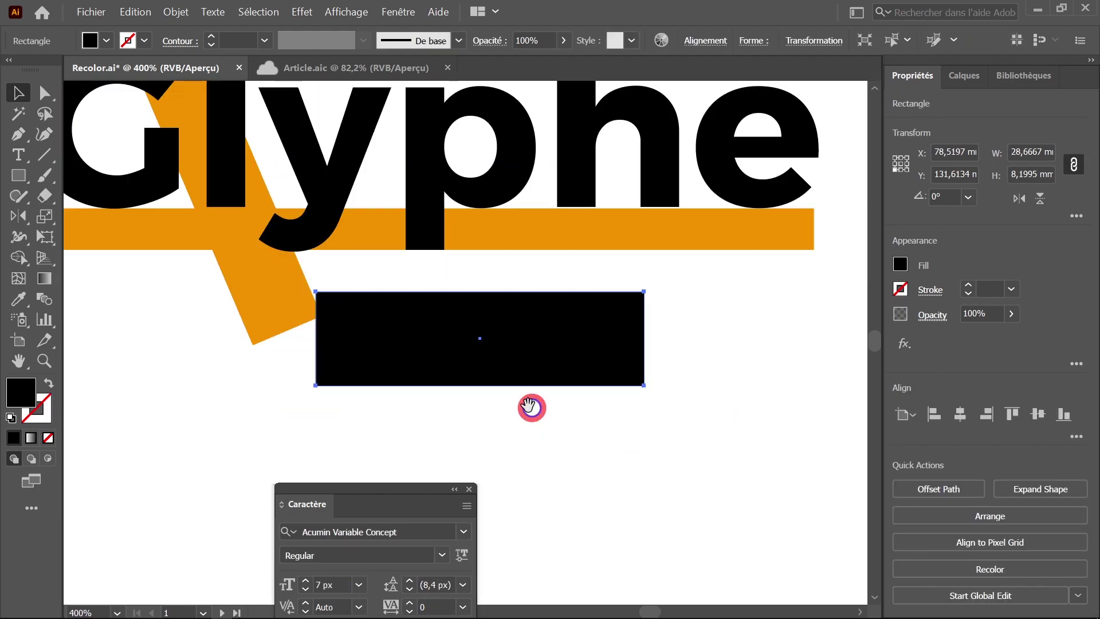
scroll(410, 400, "up", 1)
scroll(388, 386, "up", 1)
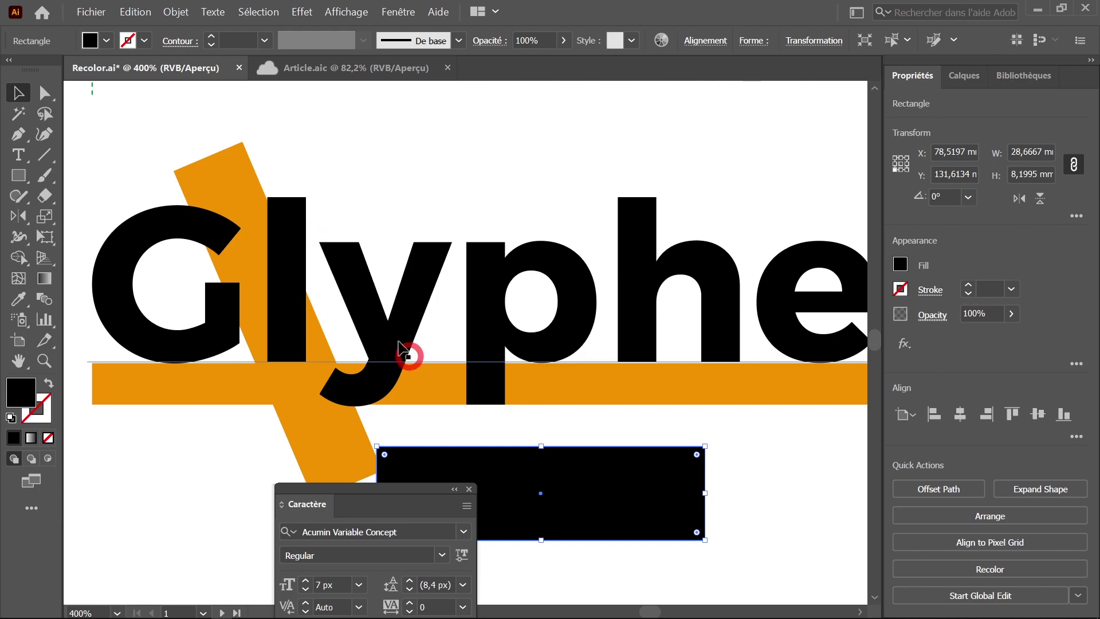
scroll(413, 382, "down", 1)
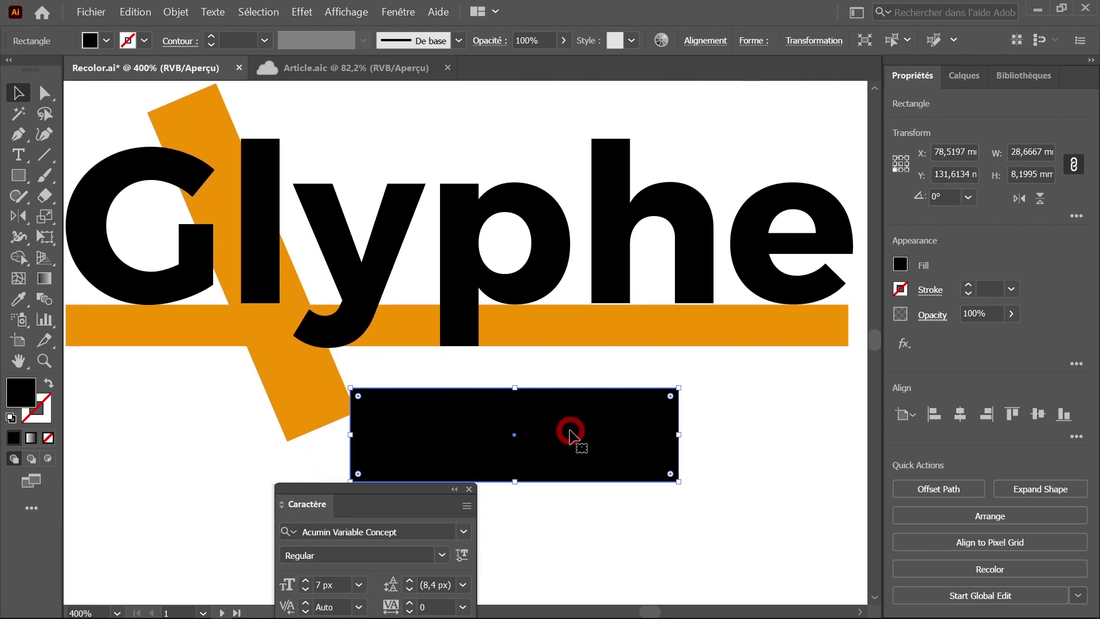
left_click_drag(573, 438, 214, 308)
key("ctrl+z")
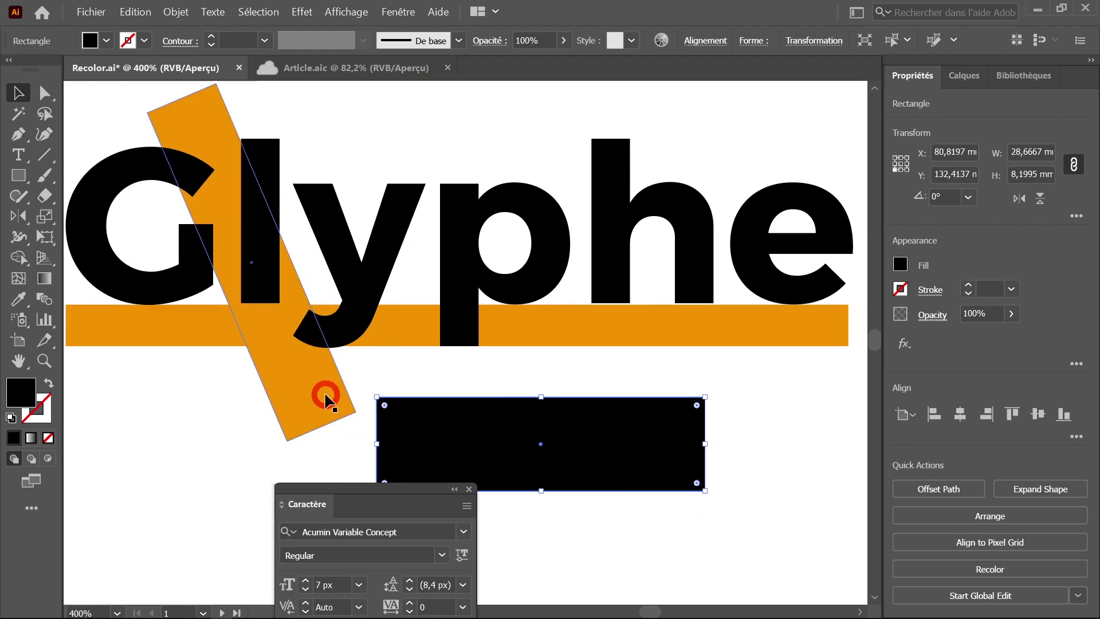
Delete the tilted orange bar and make the rectangle an orange 10,86 × 8,2 mm block.
left_click(318, 383)
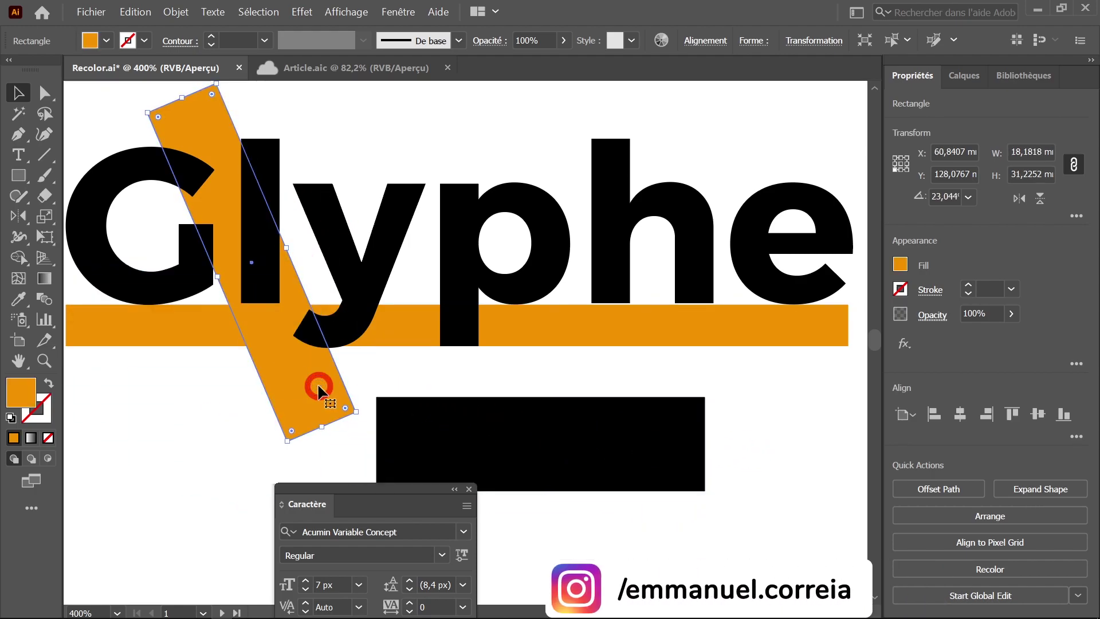
key("Delete")
left_click(481, 442)
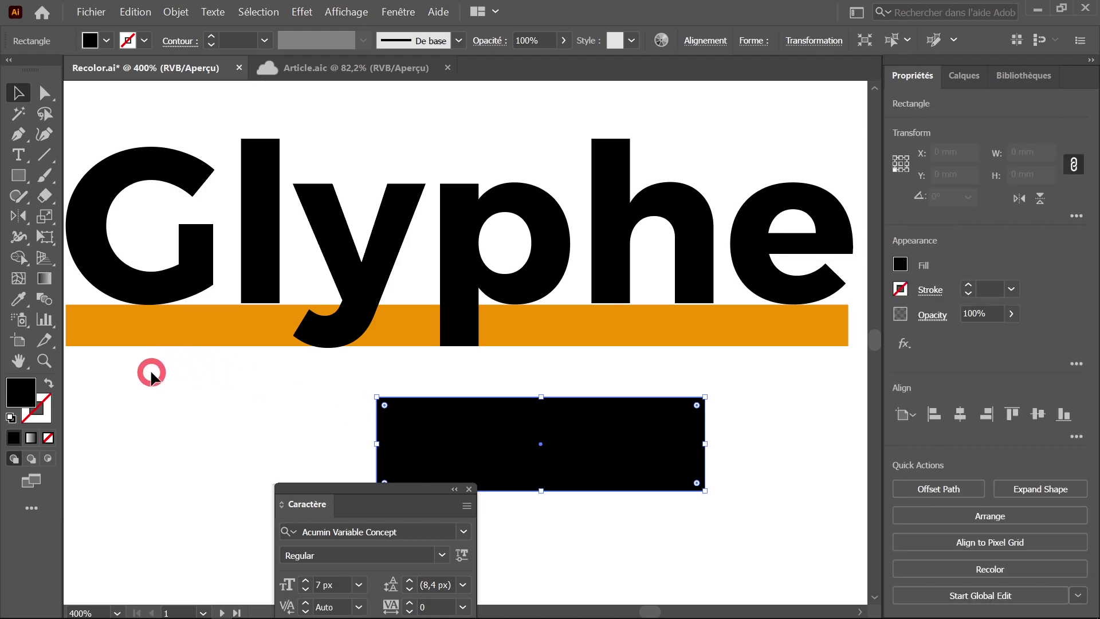
left_click(109, 41)
left_click(166, 70)
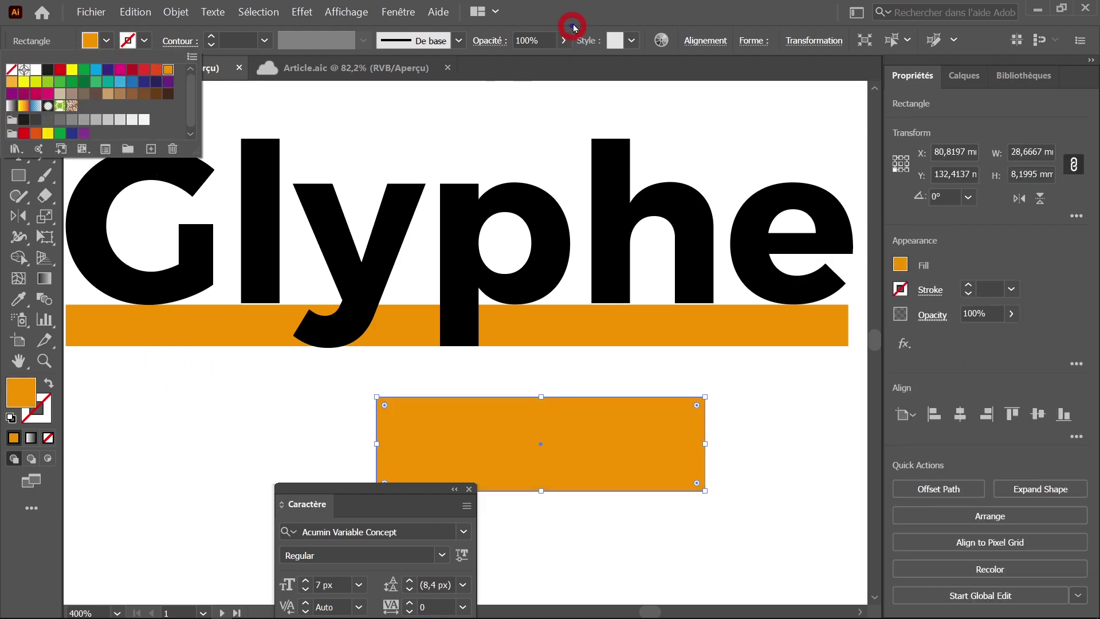
mouse_move(707, 442)
left_mouse_down()
mouse_move(501, 442)
mouse_move(287, 351)
mouse_move(300, 418)
left_mouse_up()
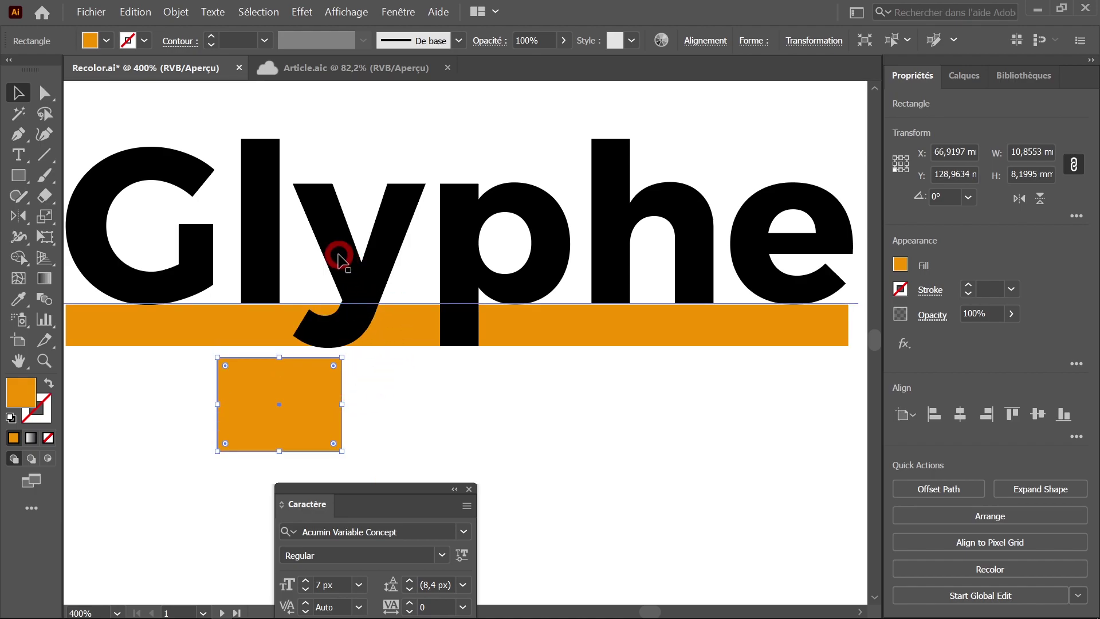
Turn on Accrocher au glyphe for the y in Glyphe, then reselect the orange rectangle.
left_click(343, 257)
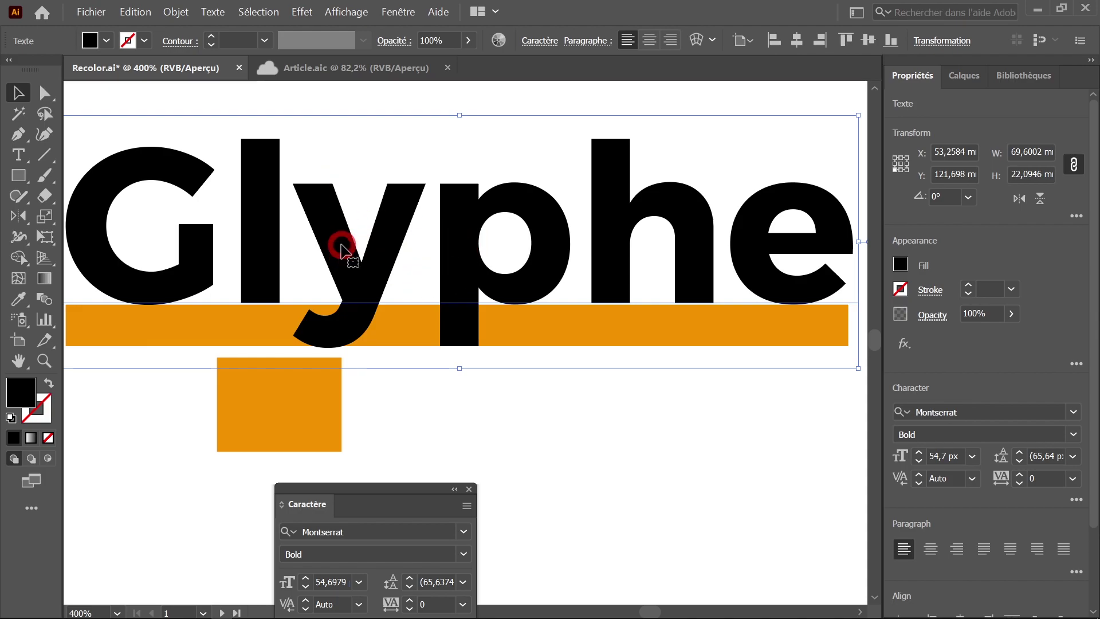
right_click(340, 247)
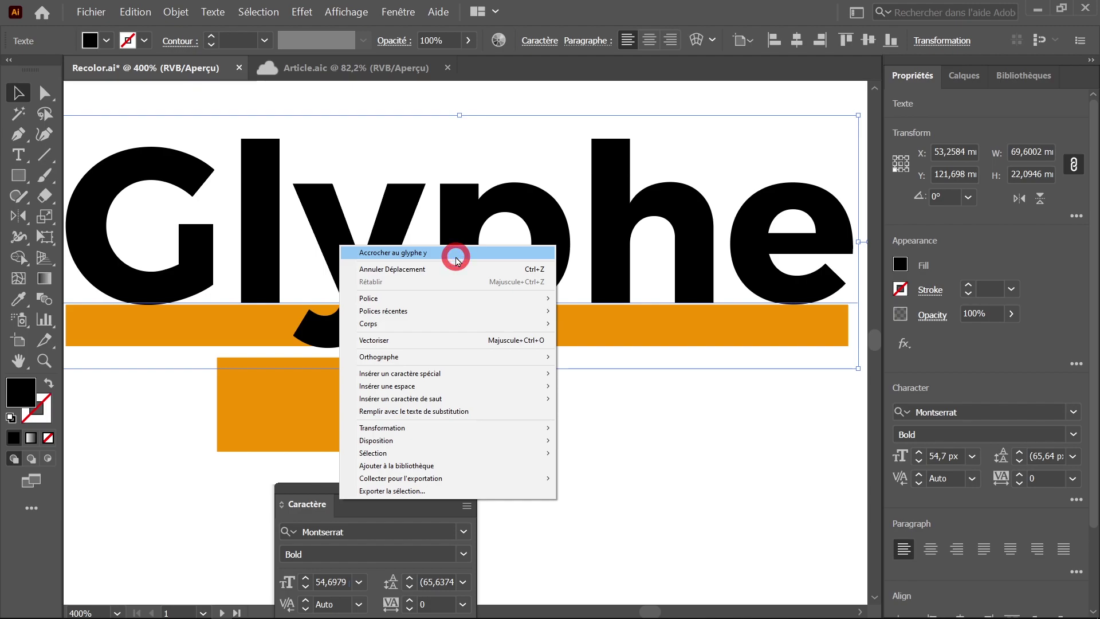
left_click(456, 256)
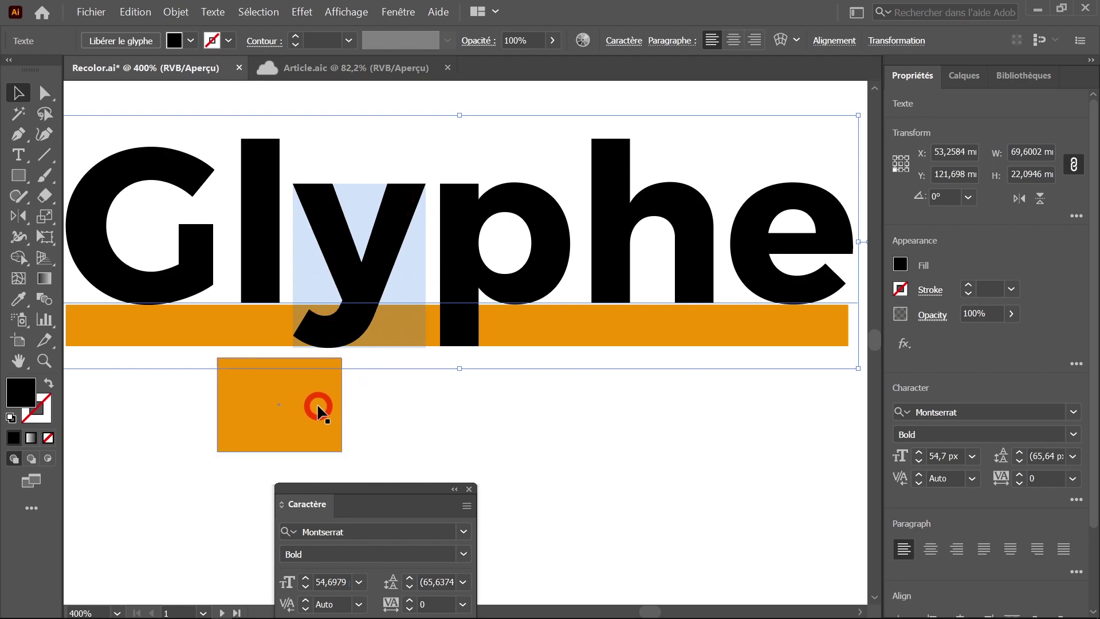
left_click(318, 423)
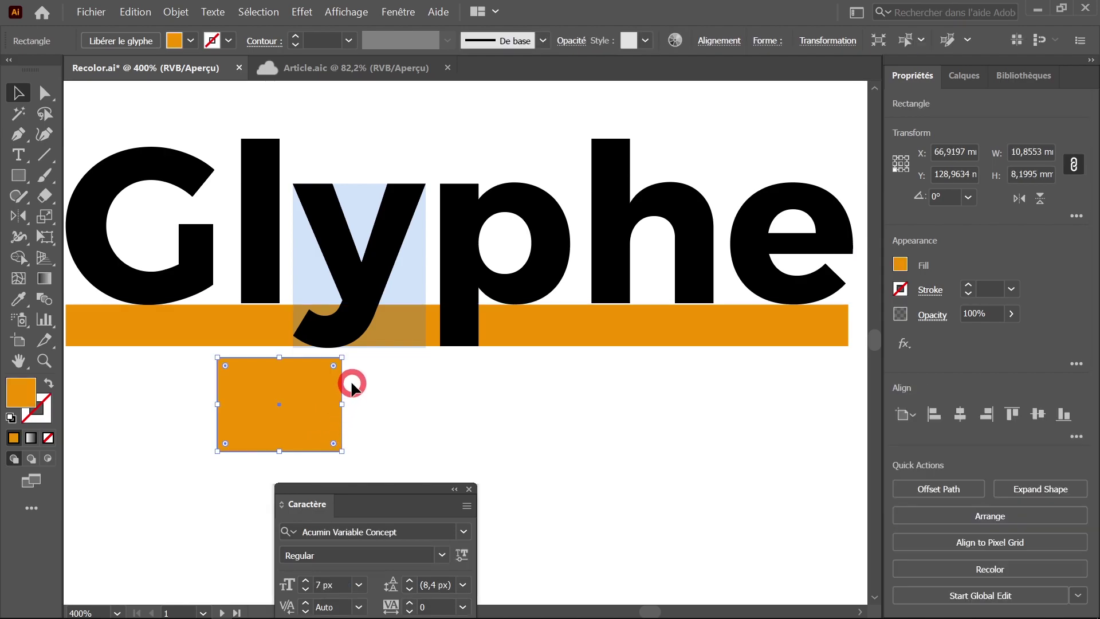
Rotate the orange rectangle about 20° and stretch it into a tall bar across the G.
left_click_drag(349, 454, 370, 431)
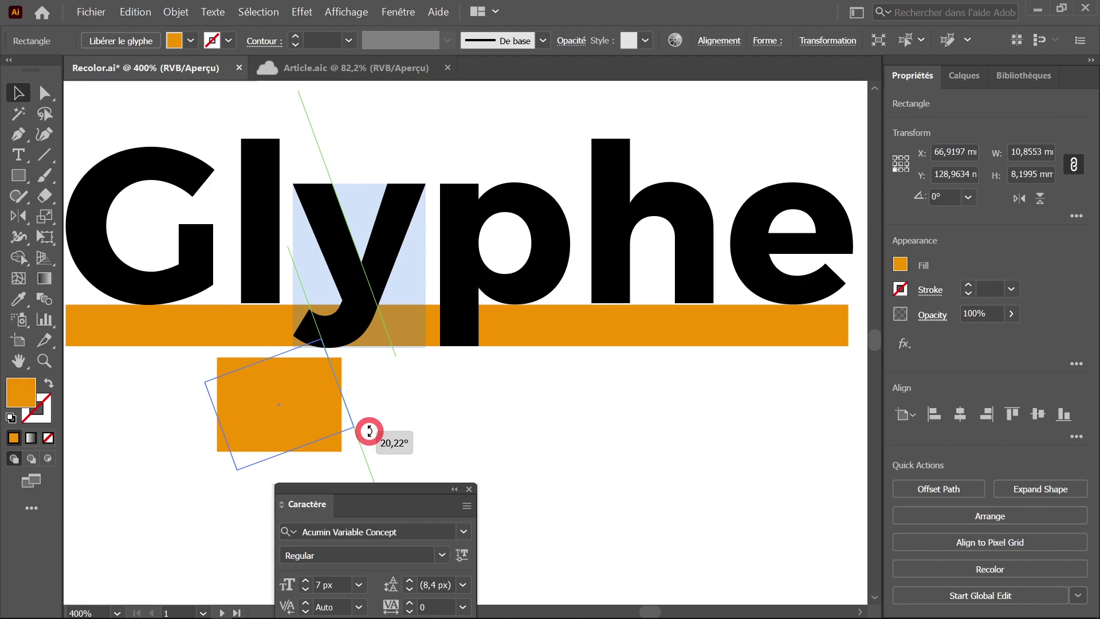
left_click_drag(369, 431, 370, 432)
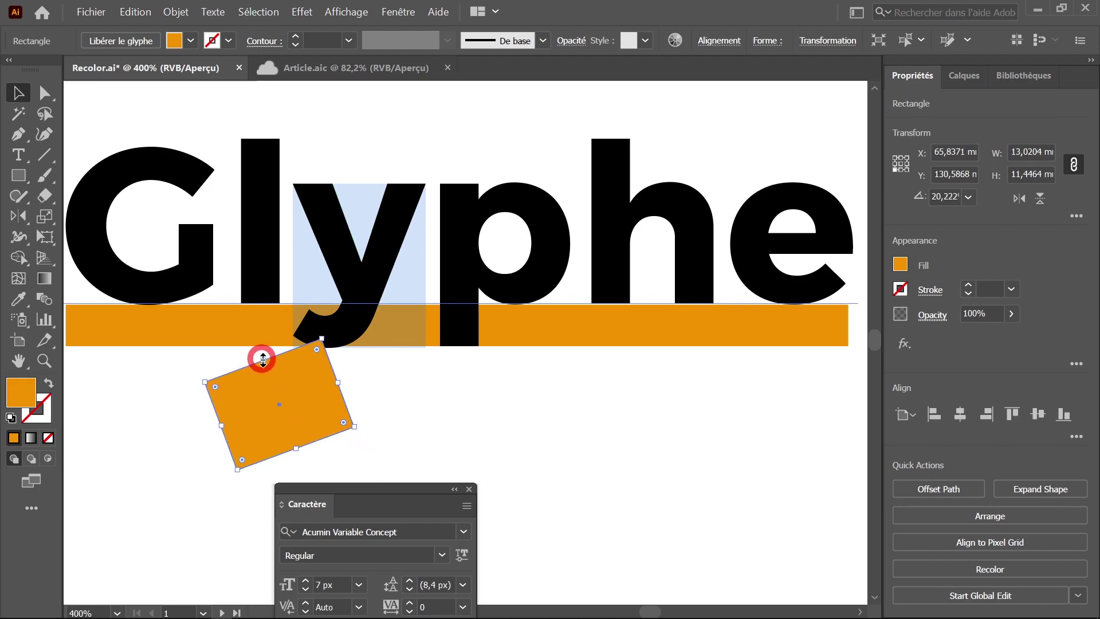
left_click_drag(264, 359, 190, 162)
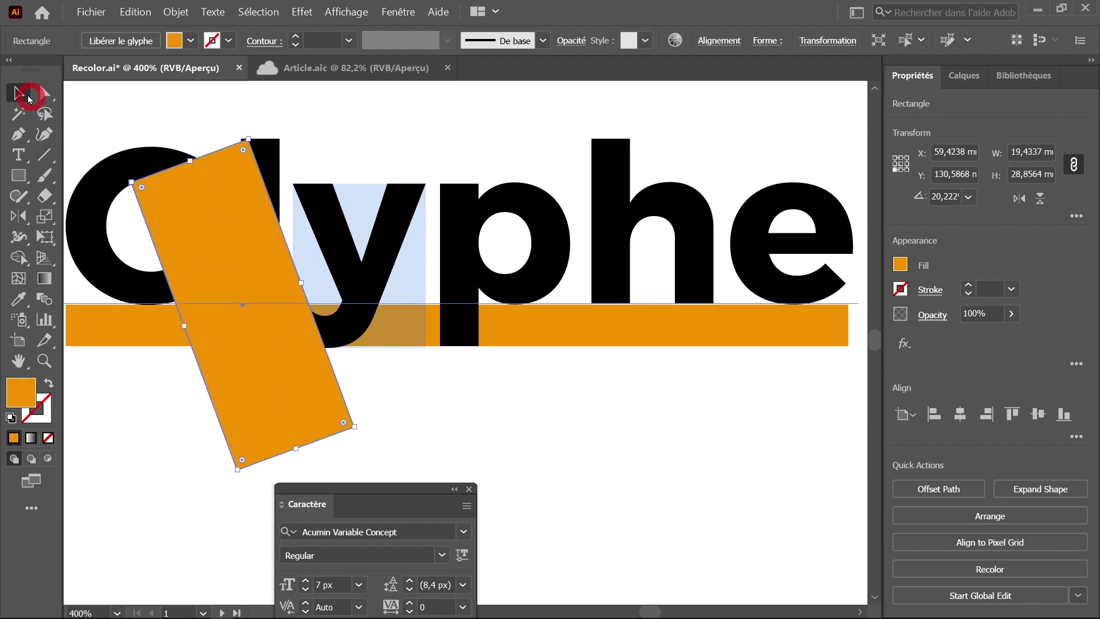
left_click(458, 336)
left_click(430, 407)
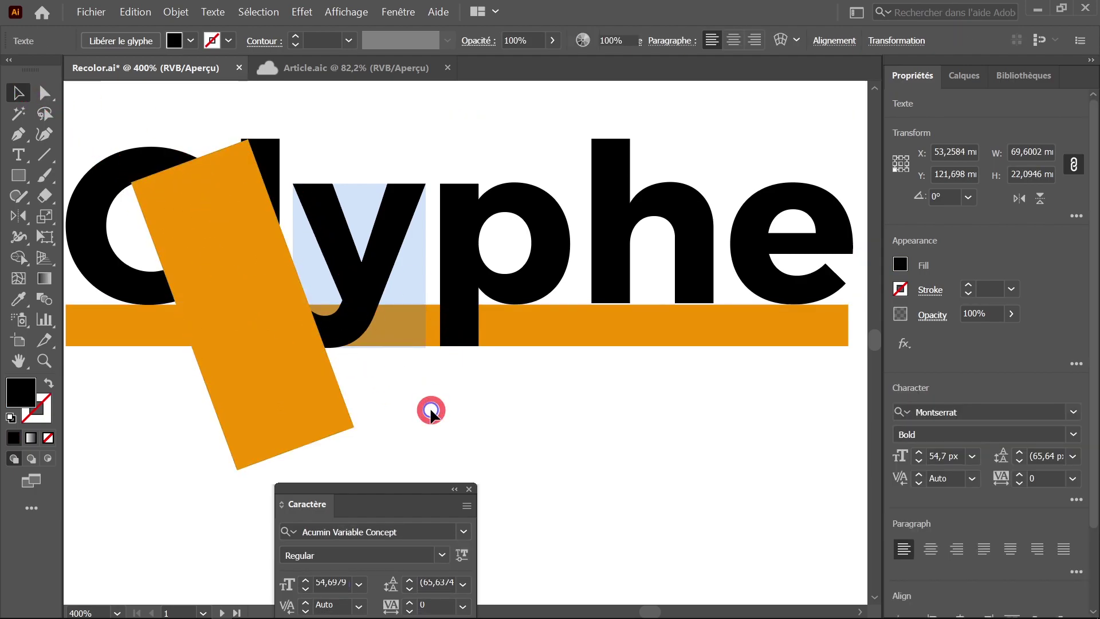
key("ctrl+minus")
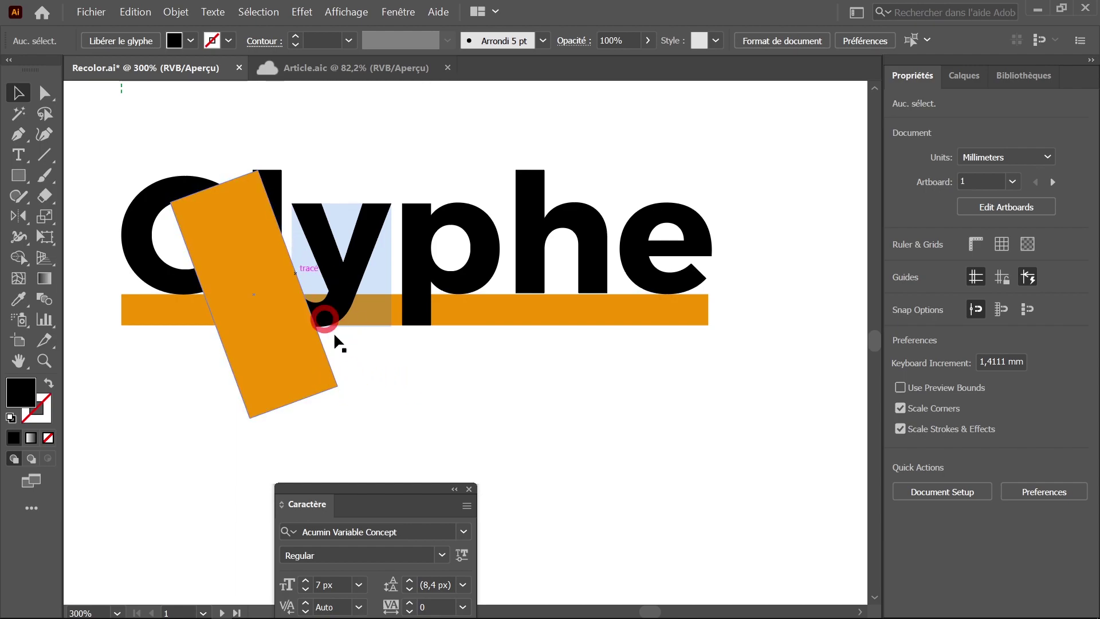
Move the Caractère panel aside so the artwork is unobstructed.
left_click(401, 492)
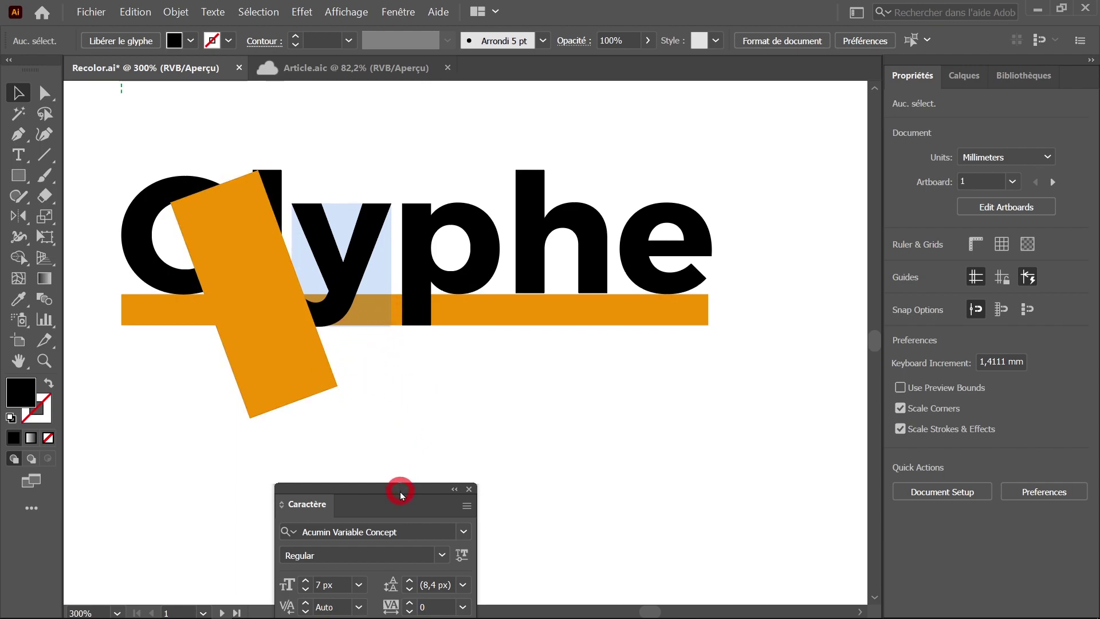
left_click_drag(401, 492, 529, 245)
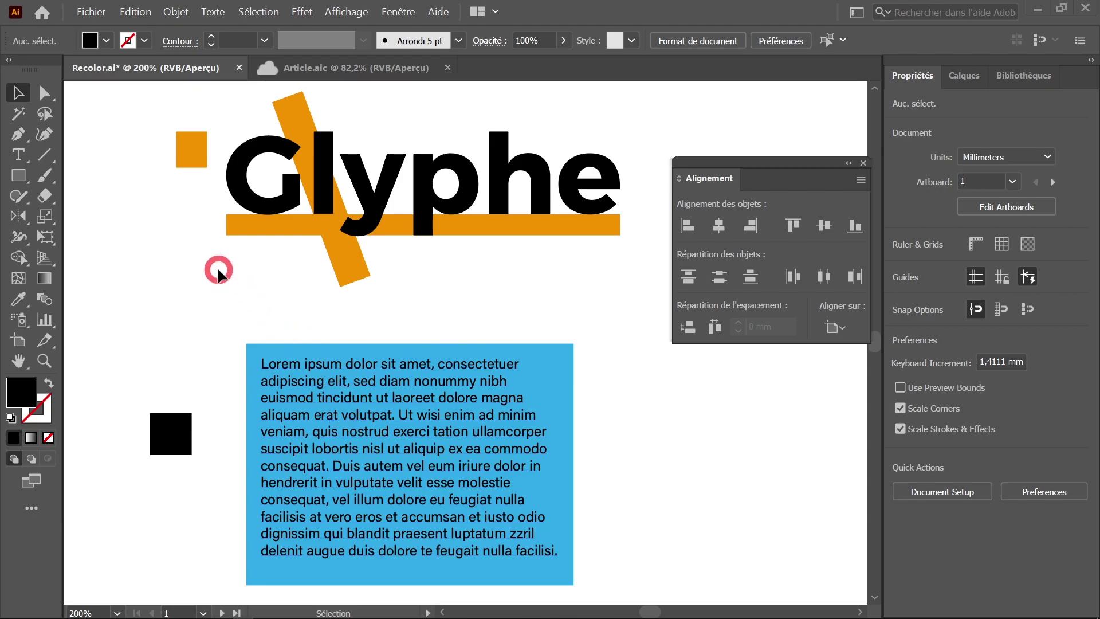
Place the small orange square beside the G and select it with the Glyphe lettering.
mouse_move(198, 166)
left_mouse_down()
mouse_move(162, 187)
mouse_move(197, 175)
left_mouse_up()
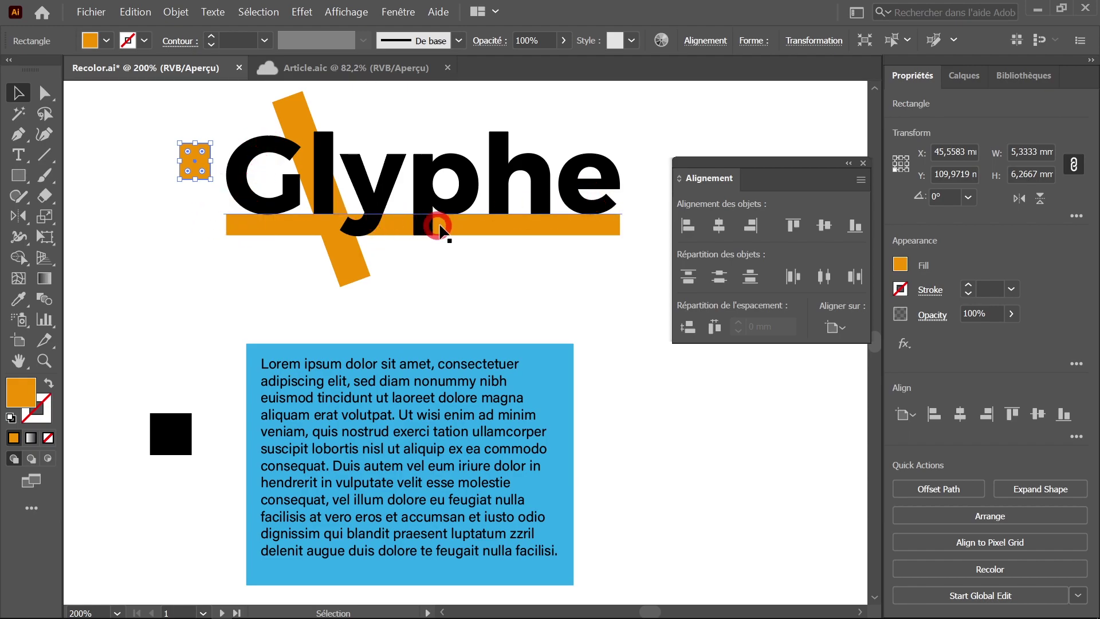
mouse_move(165, 132)
left_mouse_down()
mouse_move(259, 192)
mouse_move(655, 230)
left_mouse_up()
left_click_drag(739, 166, 699, 145)
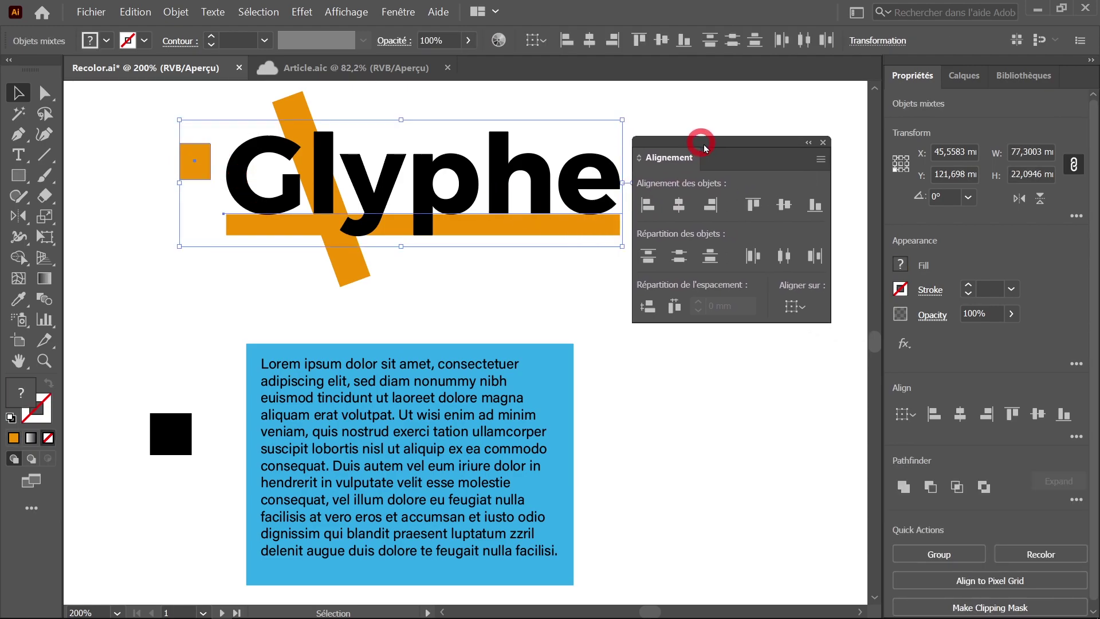
Show the Alignement panel's menu offering Aligner sur les limites du glyphe.
left_click(640, 157)
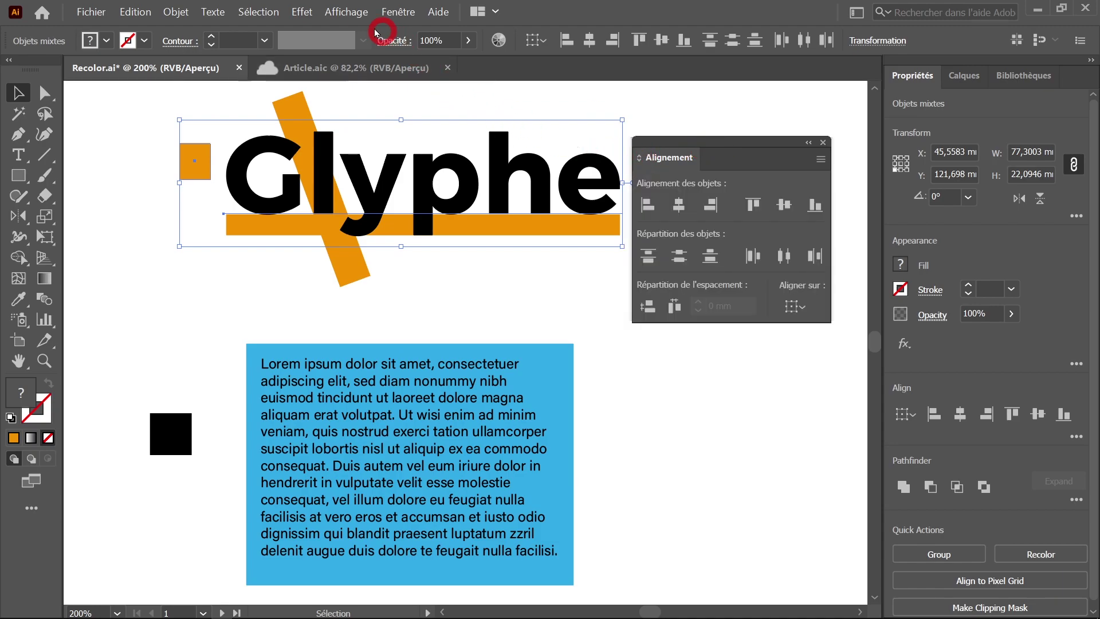
left_click(396, 14)
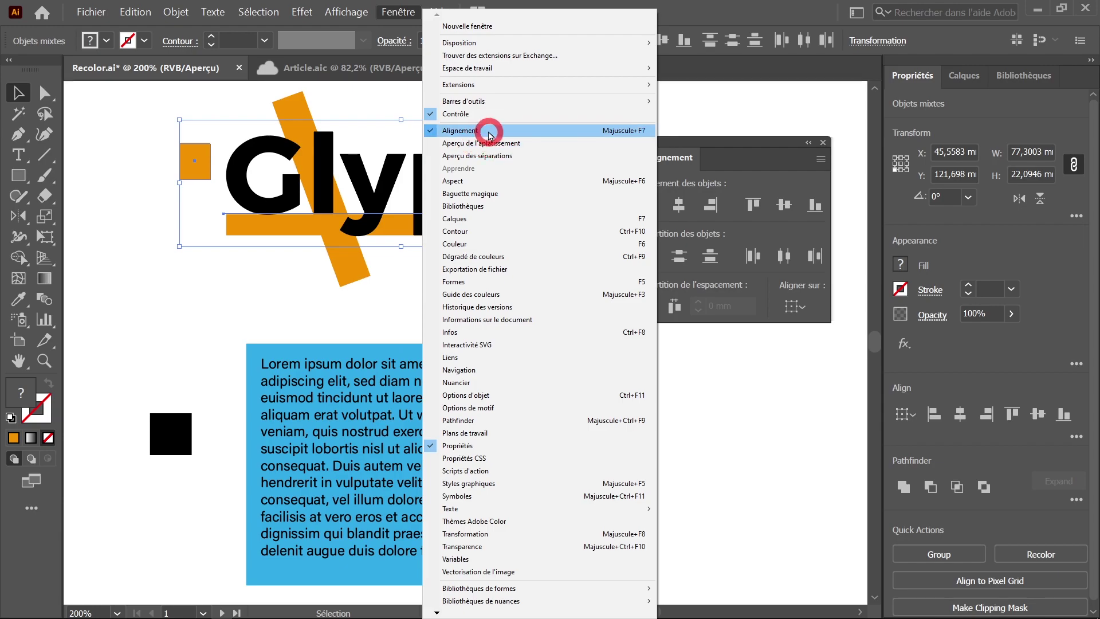
left_click(743, 182)
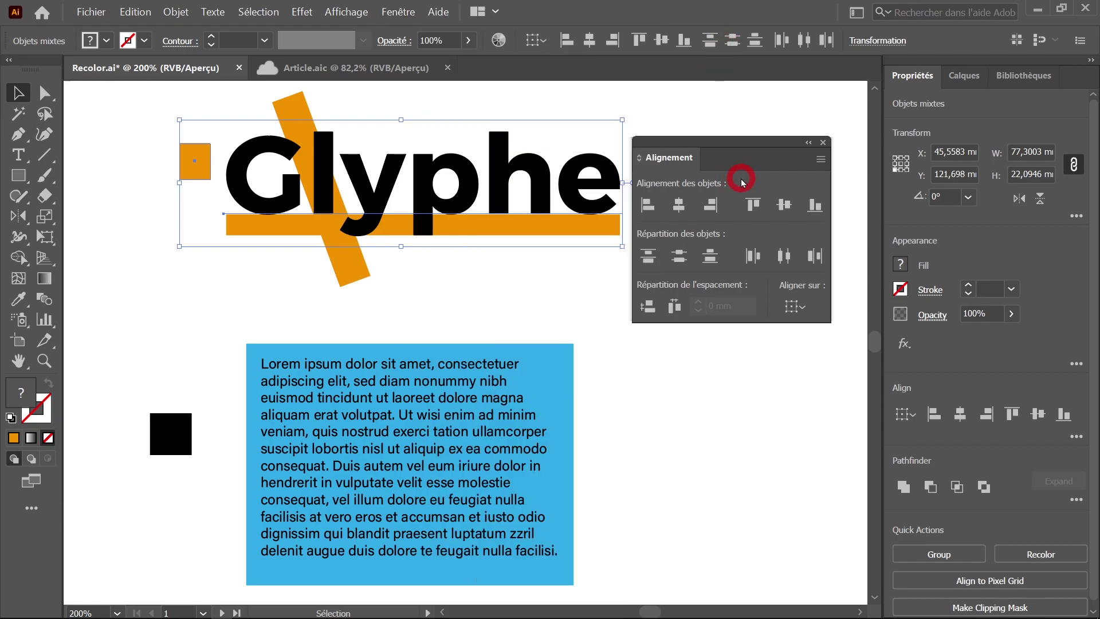
left_click(821, 161)
mouse_move(899, 207)
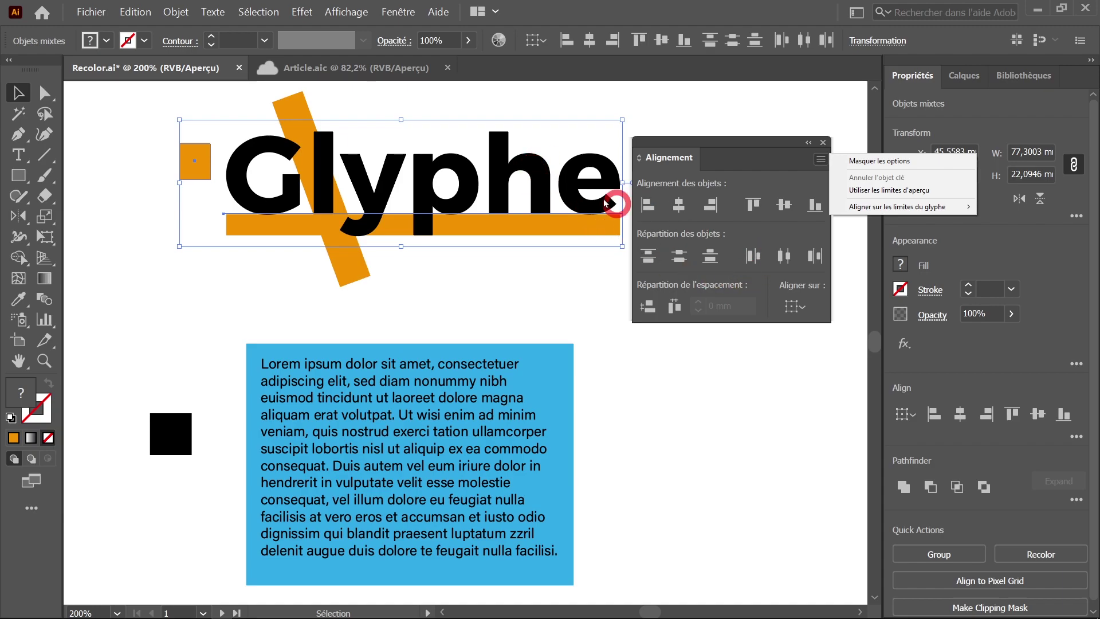
Align the orange square to the Glyphe glyph bounds, trying each align button and ending with Align Left.
left_click(504, 172)
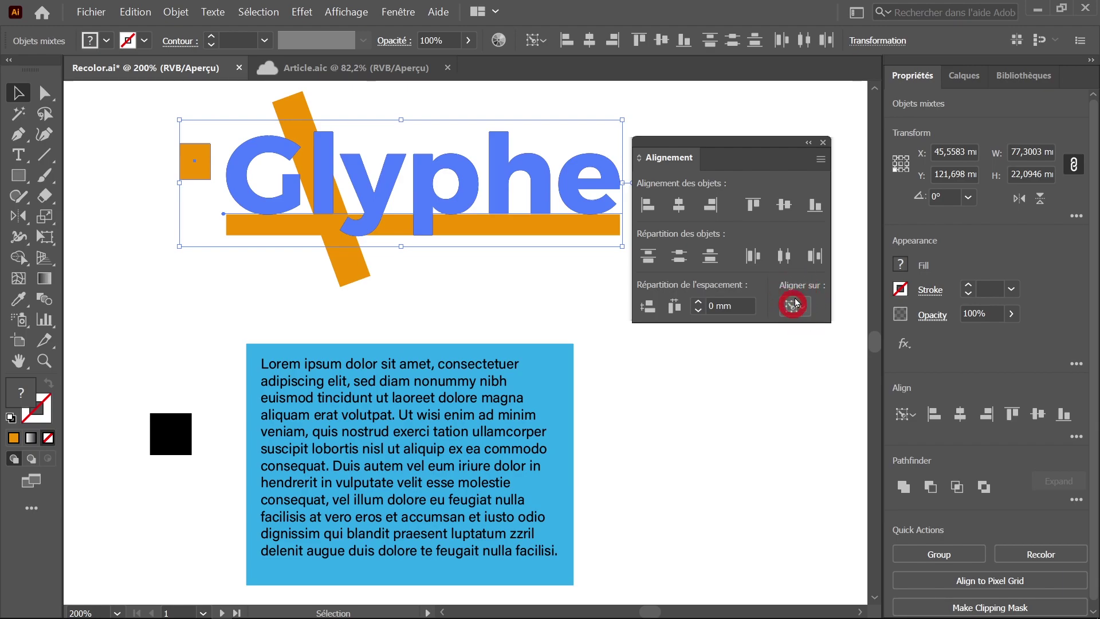
left_click(815, 205)
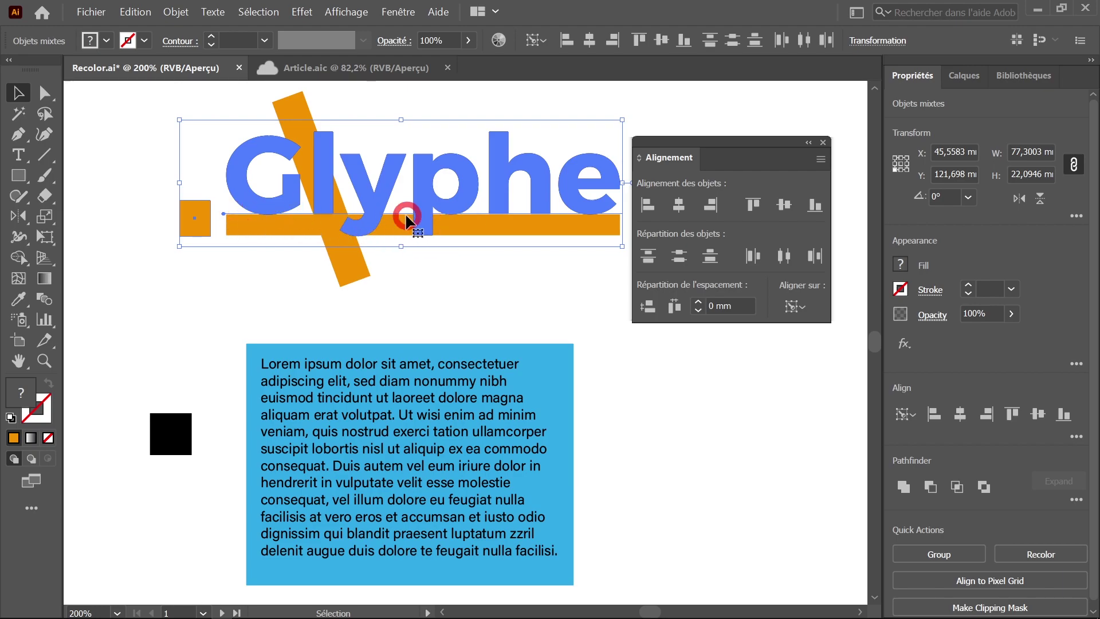
left_click(753, 205)
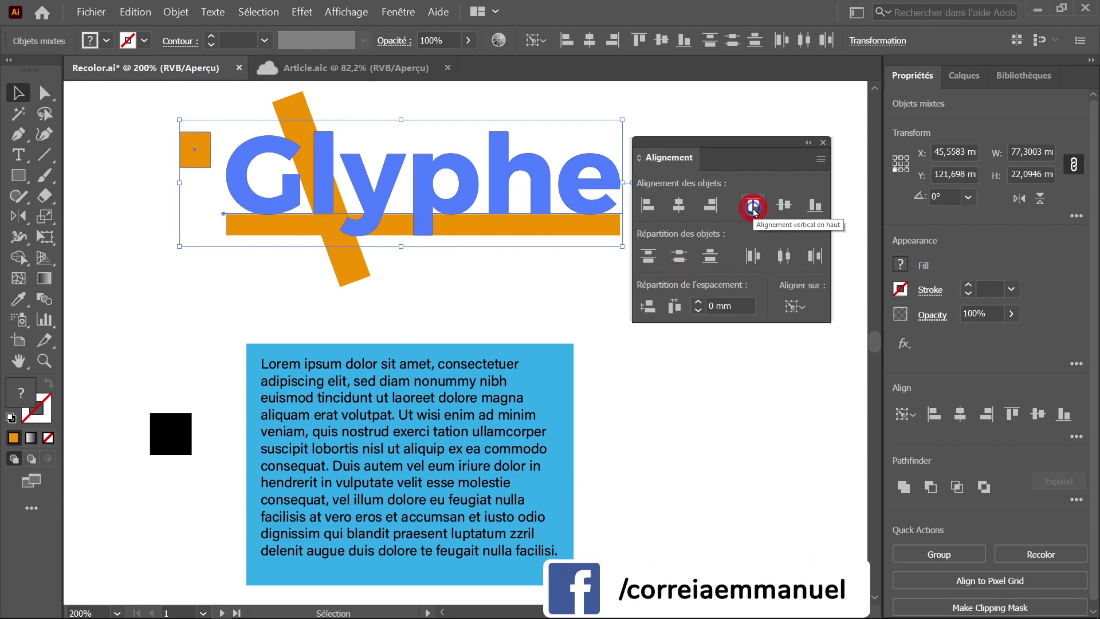
left_click(784, 205)
left_click(653, 211)
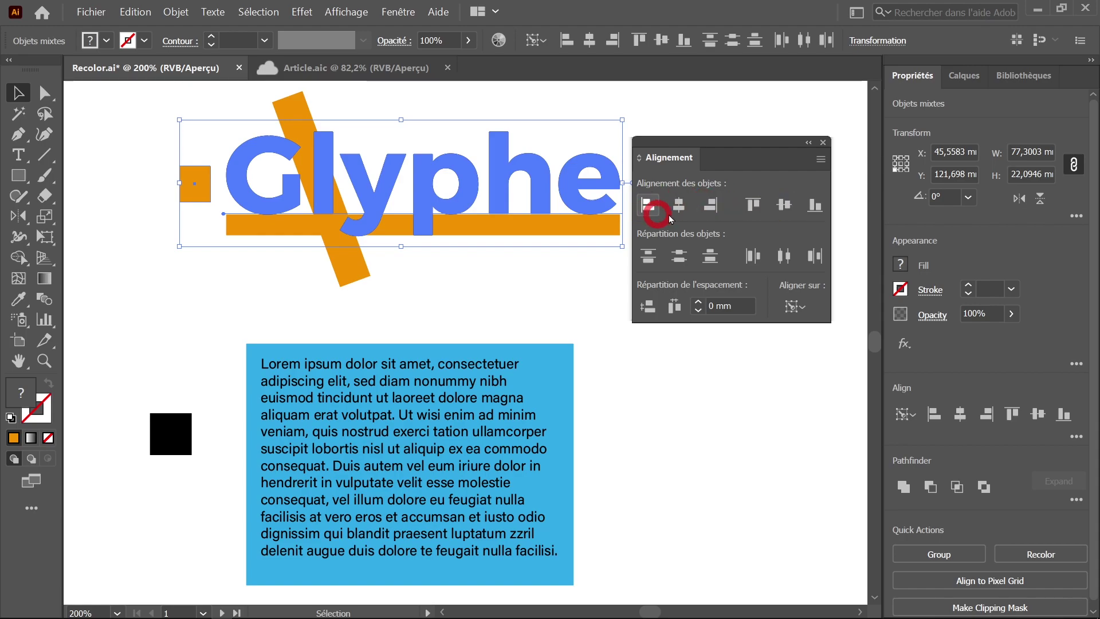
left_click(711, 205)
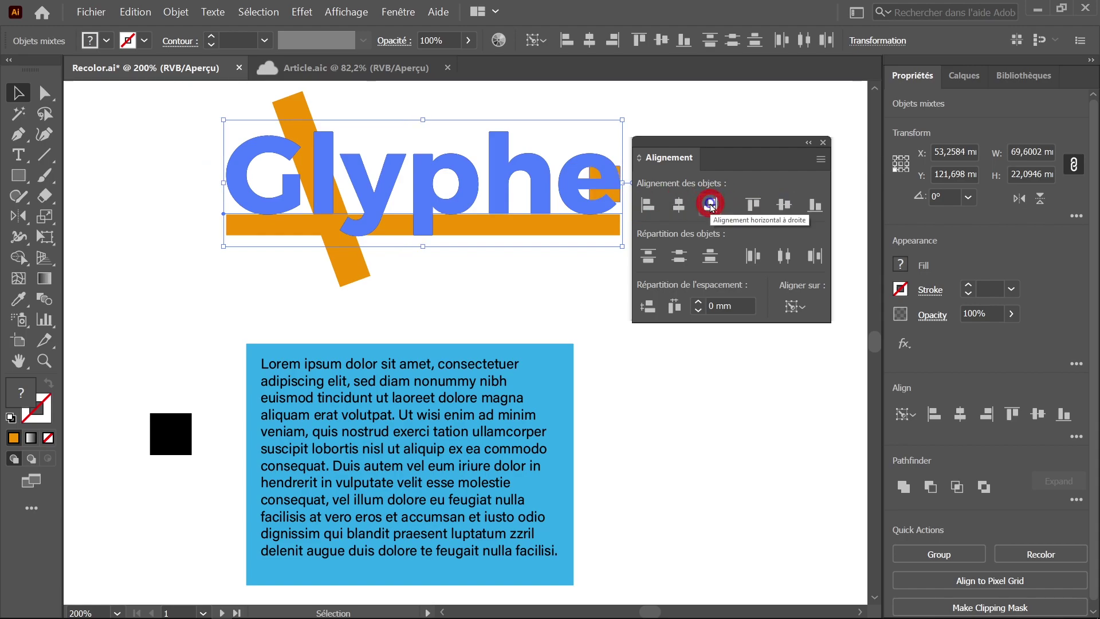
left_click(650, 208)
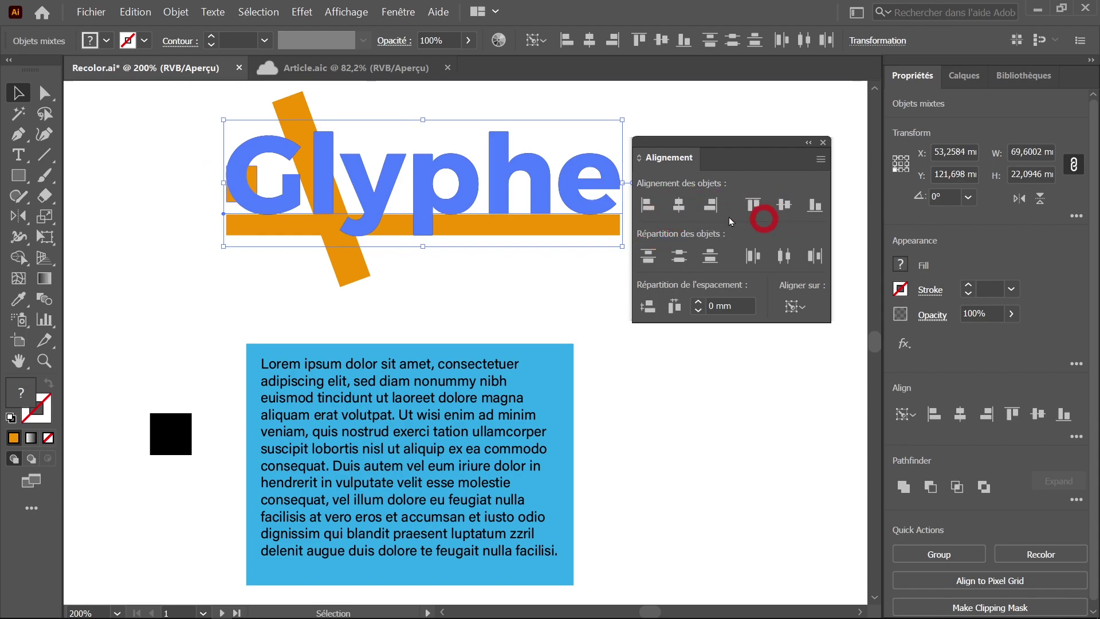
left_click(681, 213)
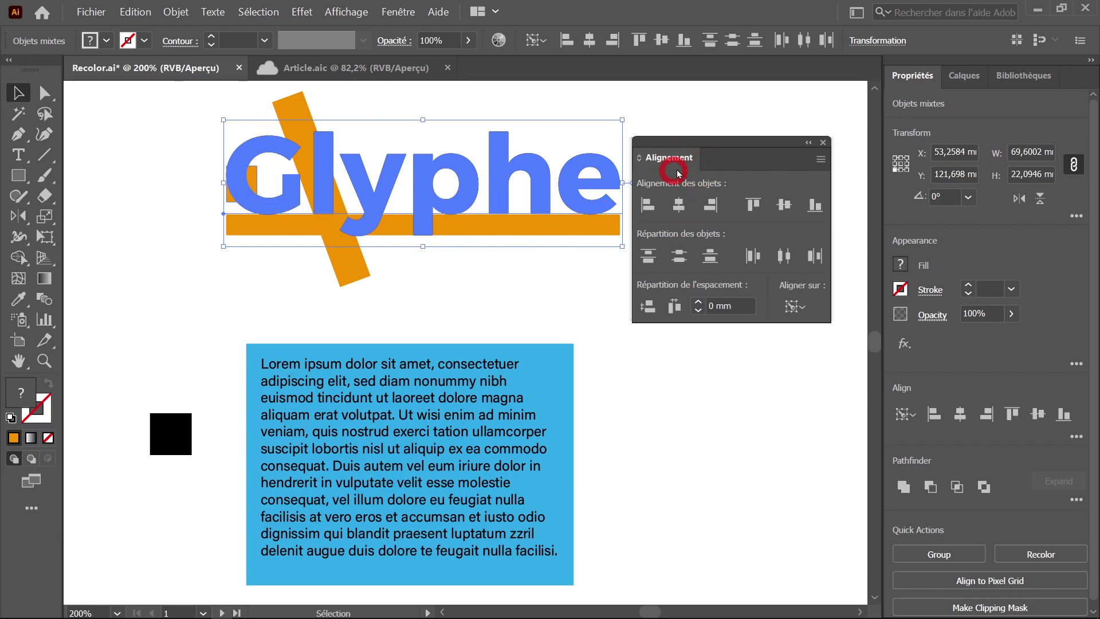
left_click(227, 324)
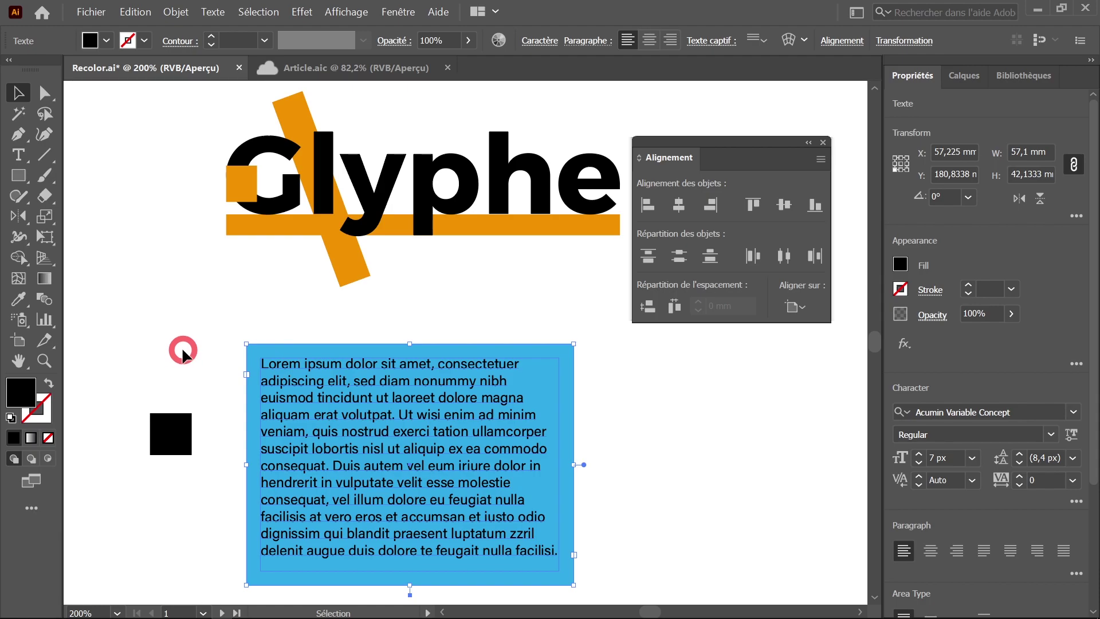
left_click(319, 449)
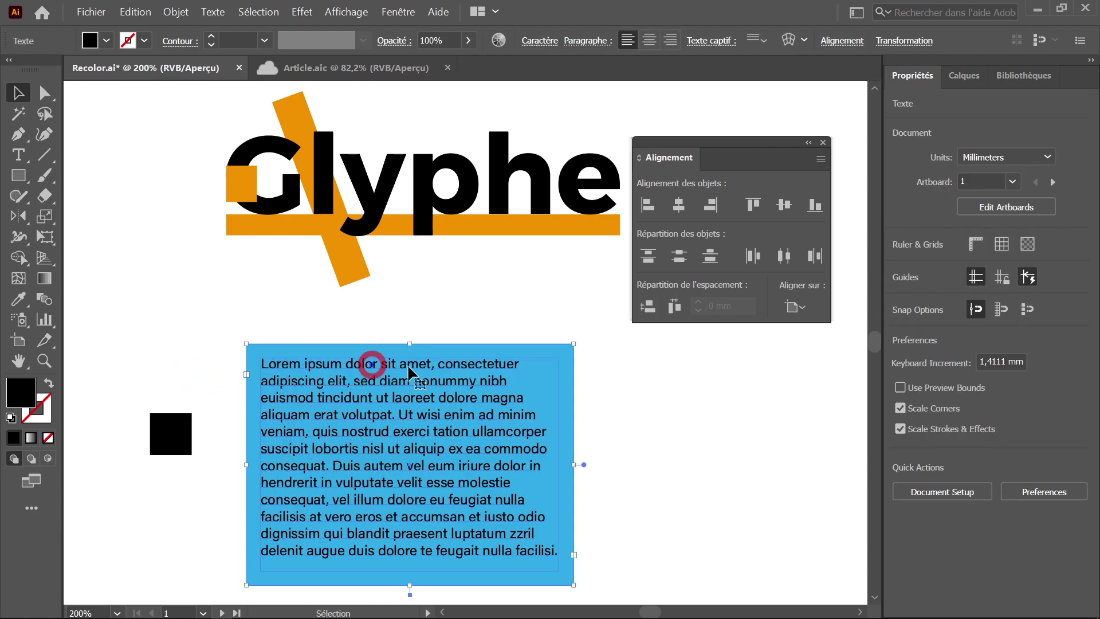
left_click(319, 453)
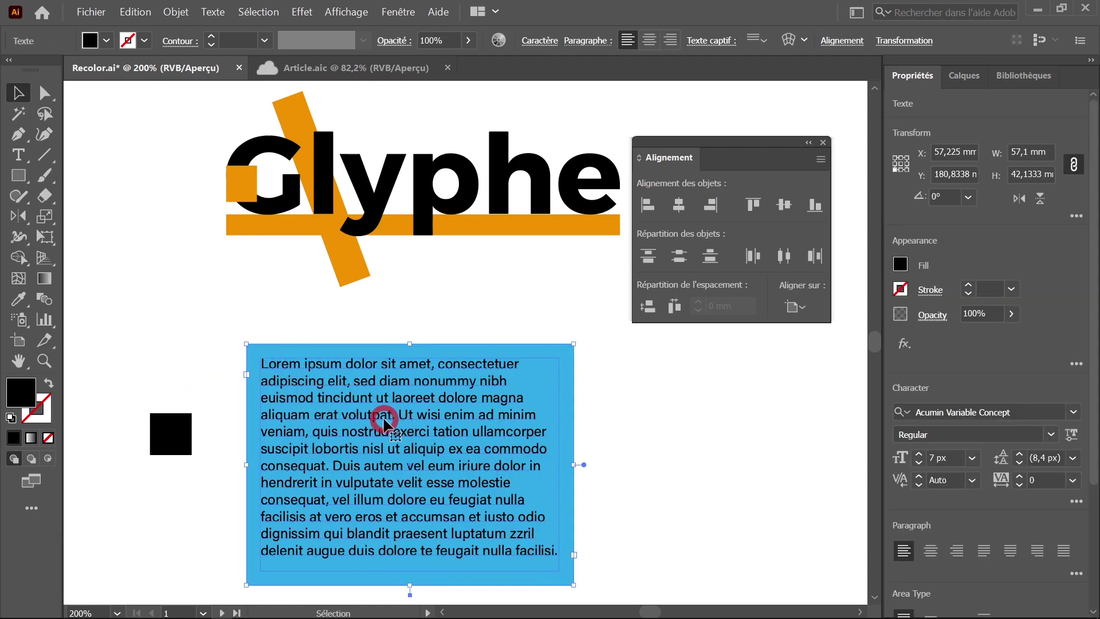
left_click(212, 11)
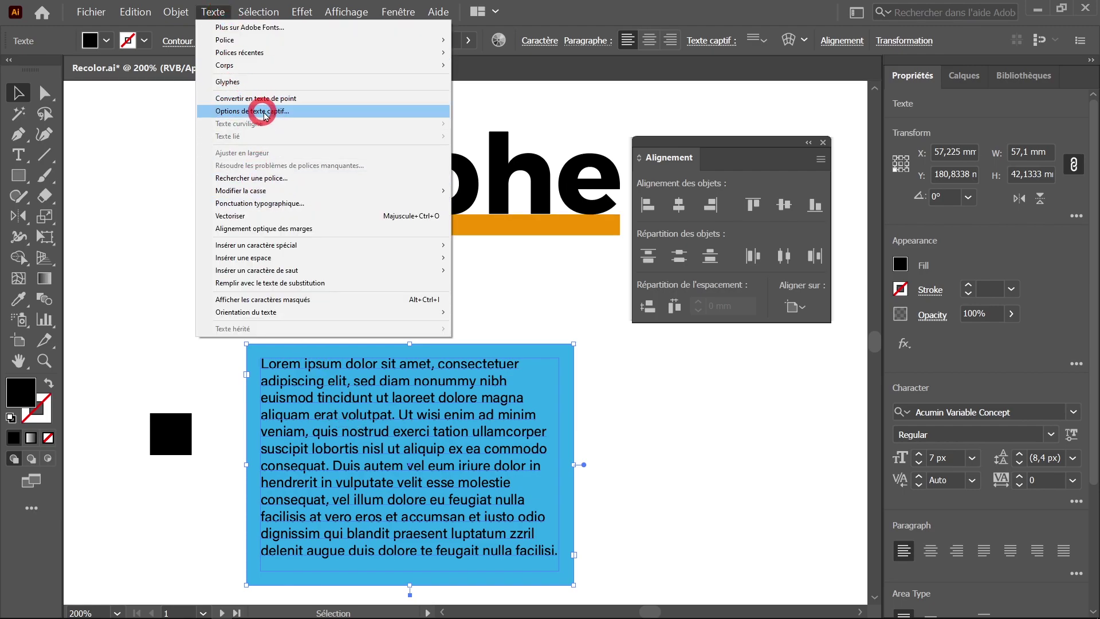
left_click(308, 114)
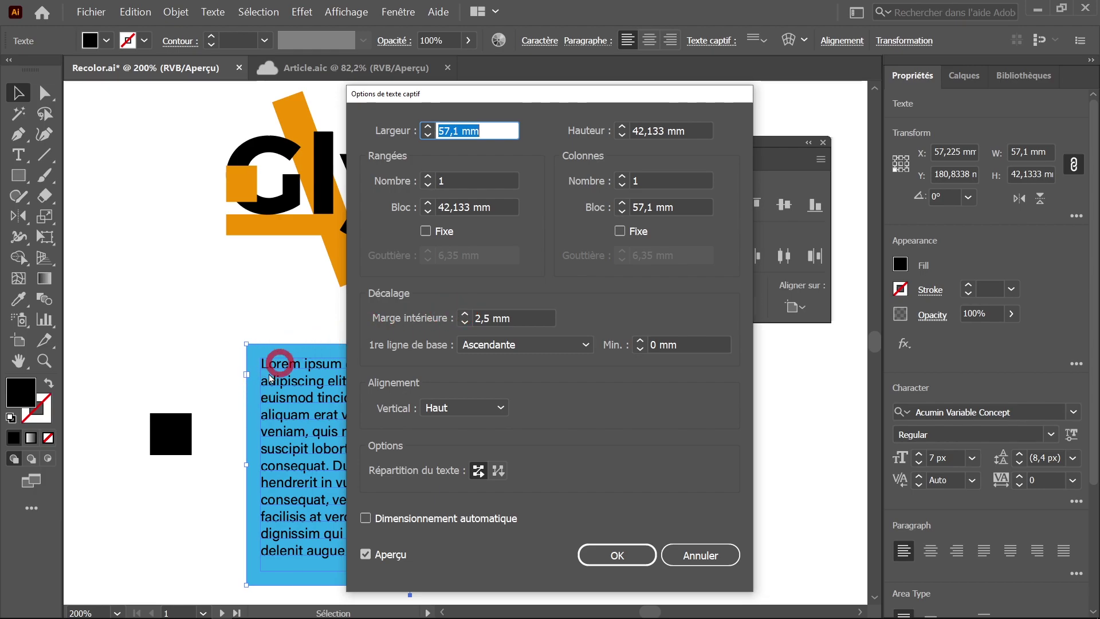
left_click(606, 544)
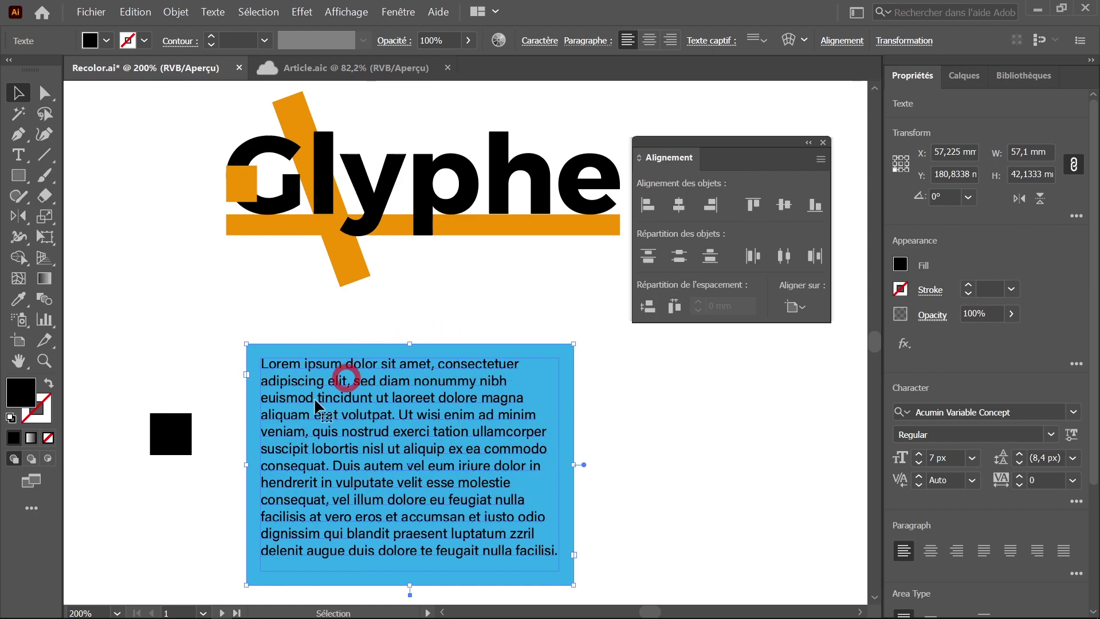
left_click(45, 93)
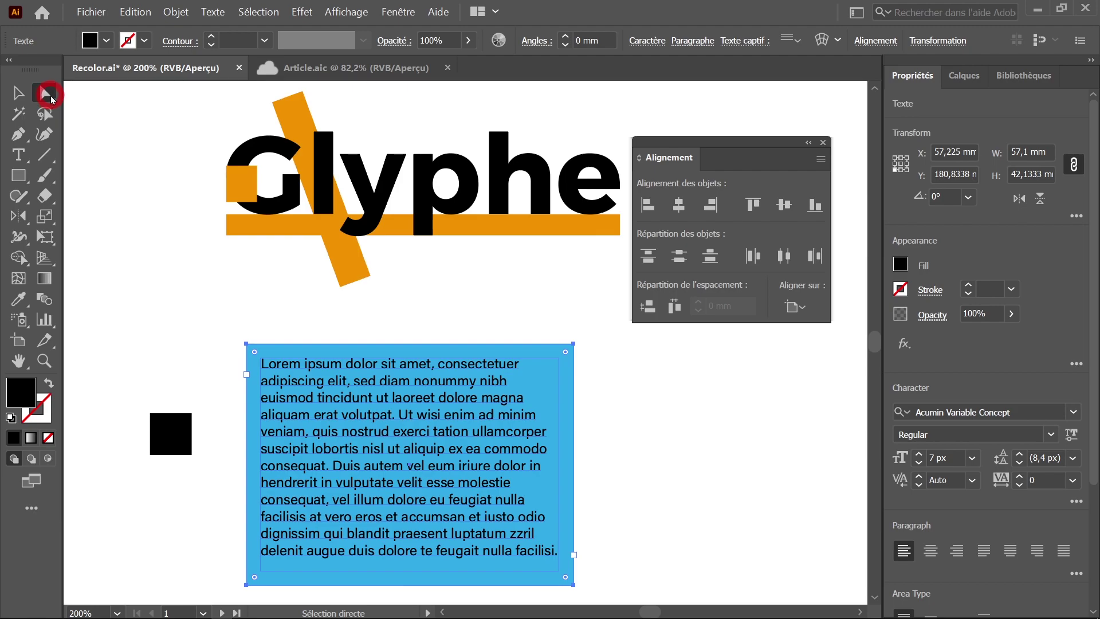
left_click(247, 345)
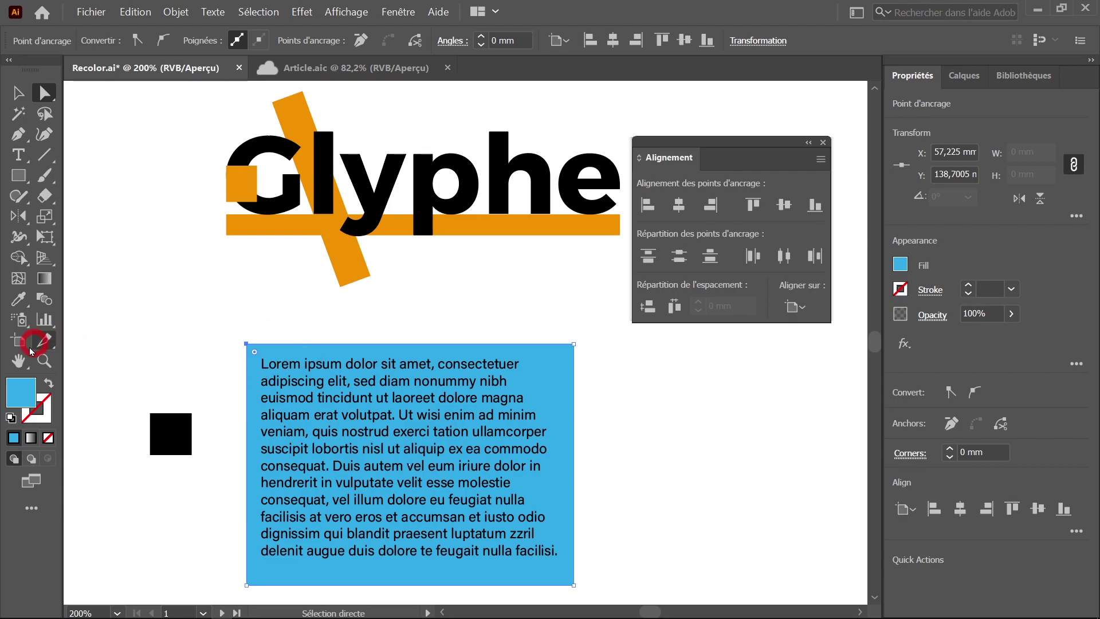
Give the Lorem ipsum text frame a paler, softer blue fill via the colour picker.
double_click(27, 395)
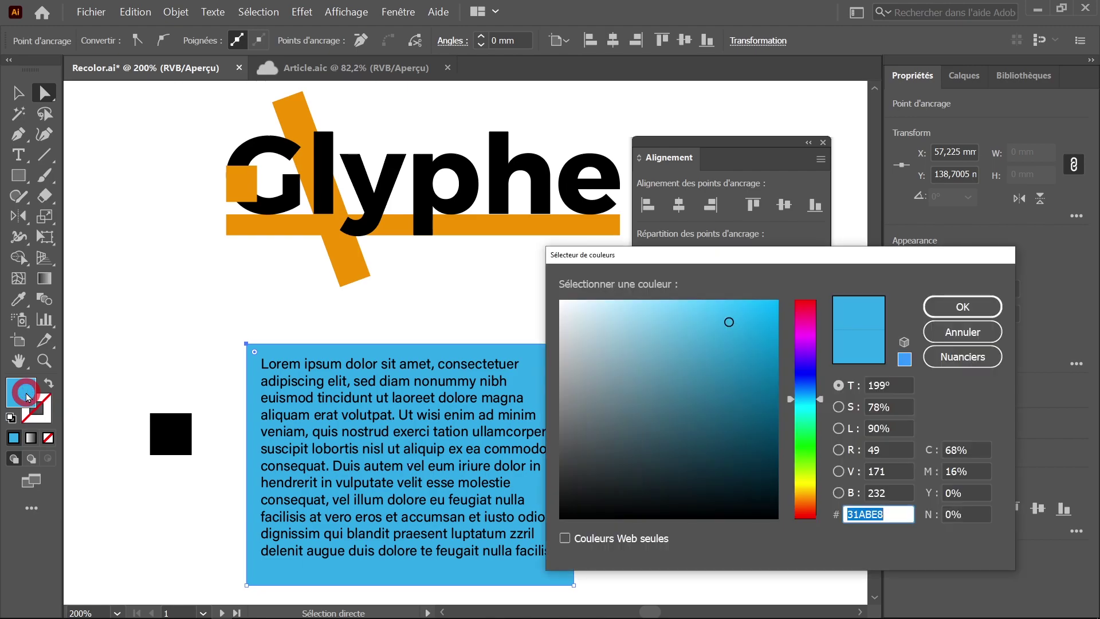
left_click_drag(693, 337, 682, 326)
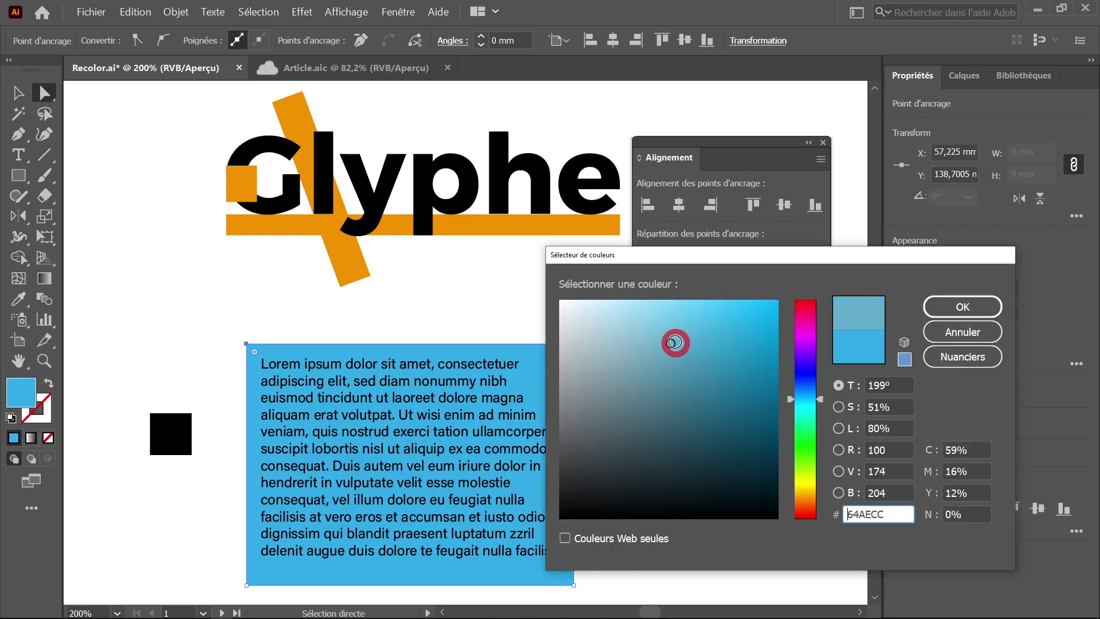
left_click(942, 307)
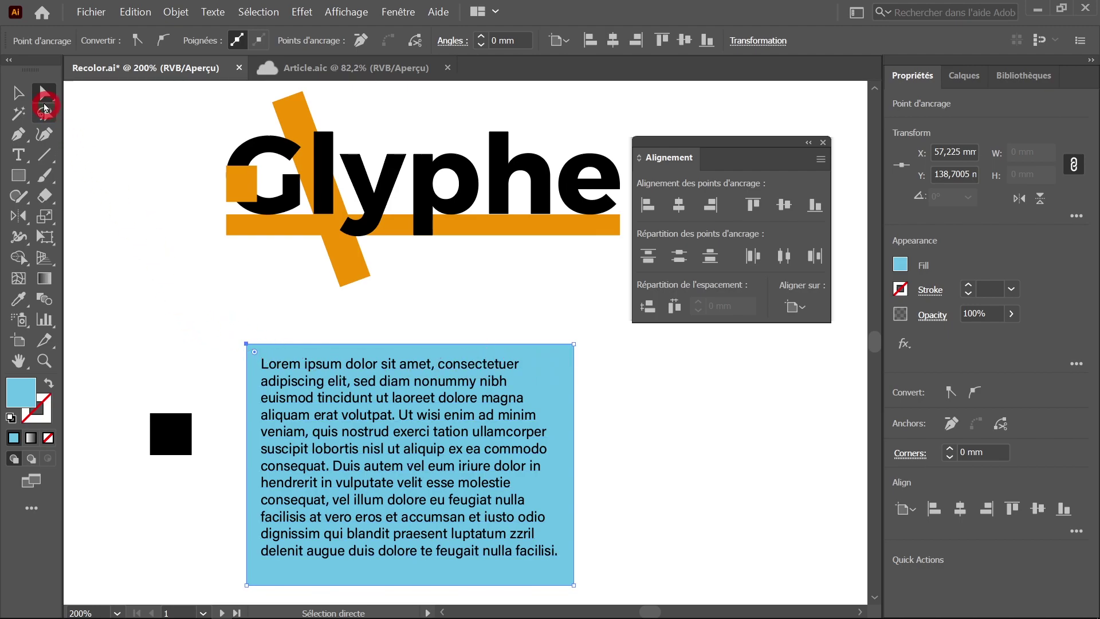
left_click(18, 92)
left_click_drag(142, 325, 324, 507)
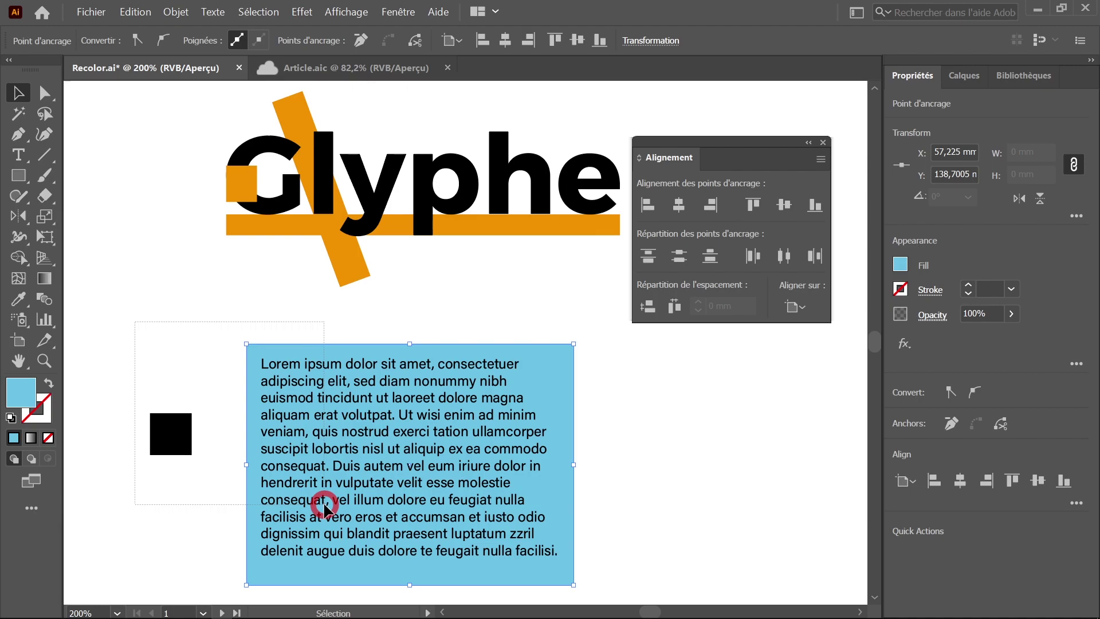
Use glyph bounds for area text and align the black square to the frame's top right.
left_click(820, 160)
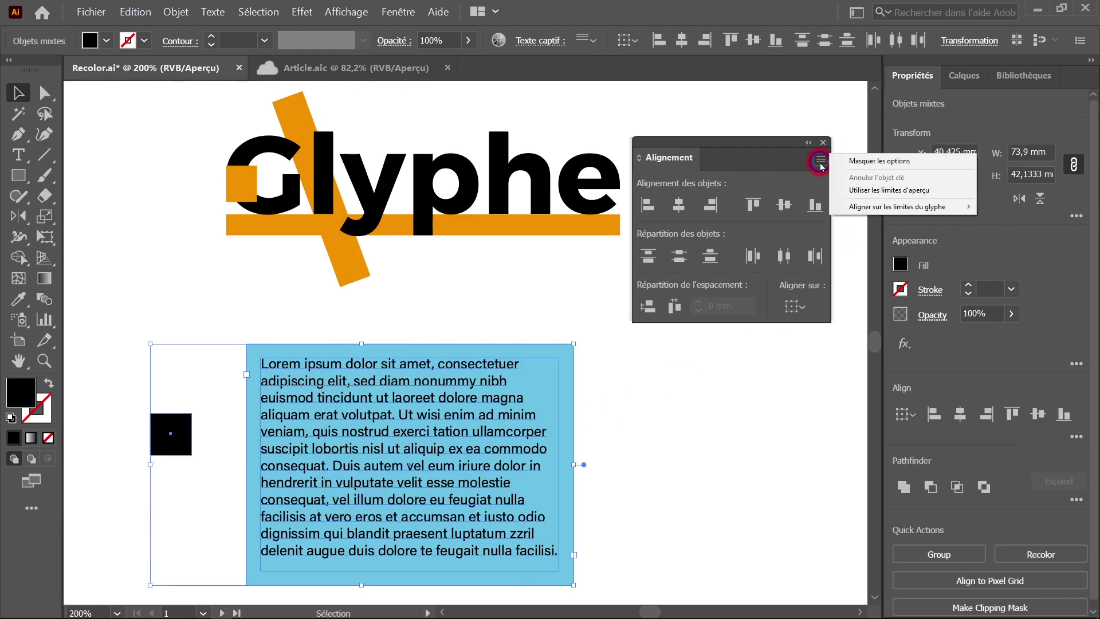
mouse_move(898, 207)
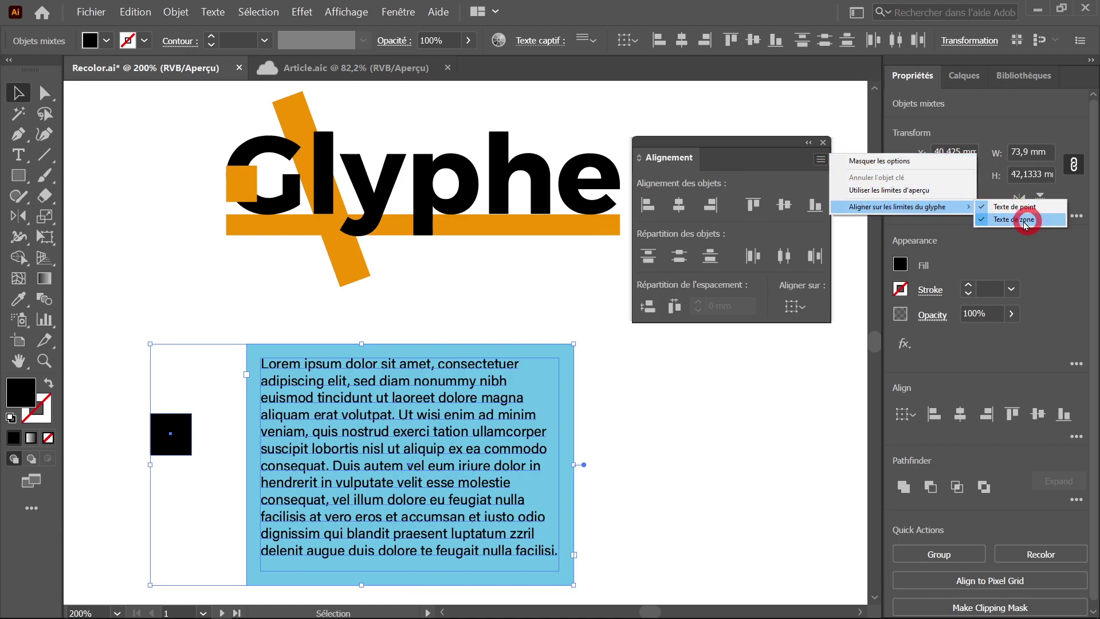
left_click(914, 207)
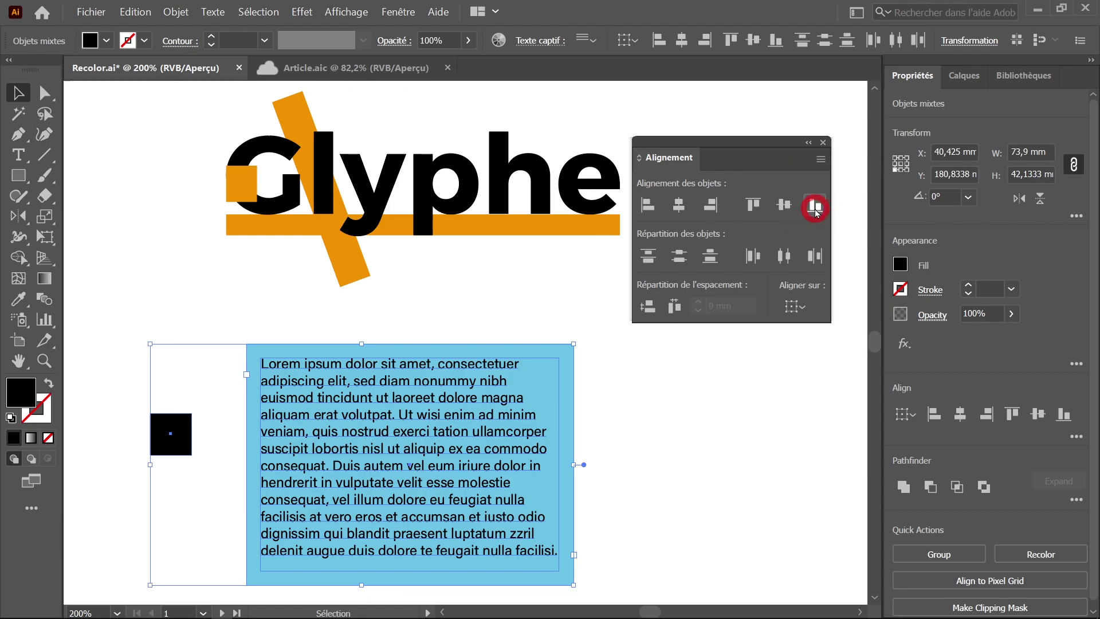
left_click(814, 206)
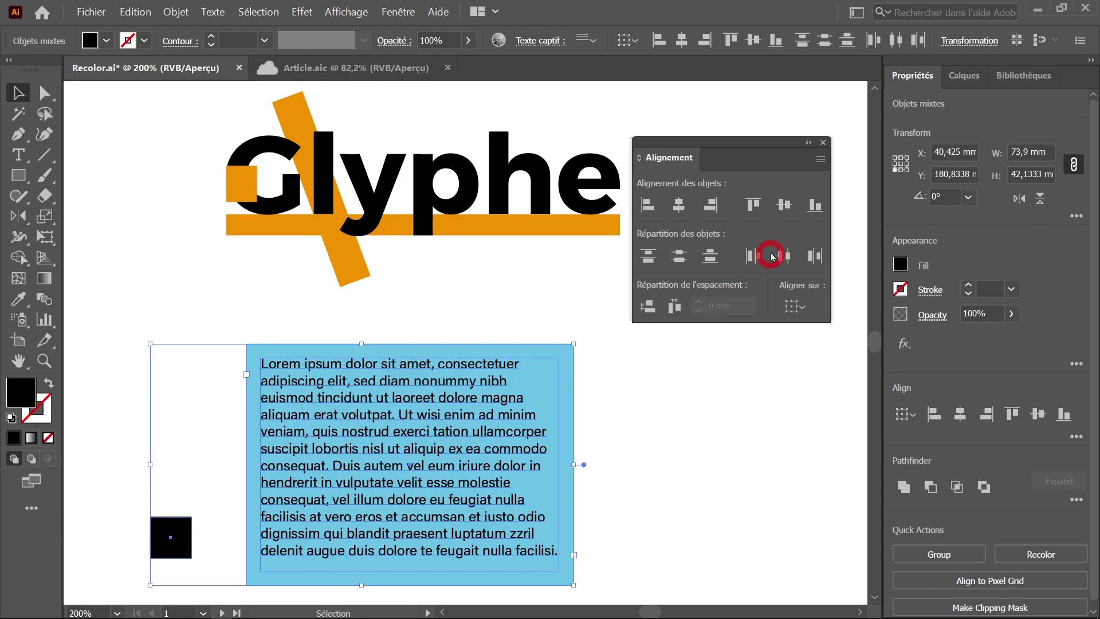
left_click(753, 205)
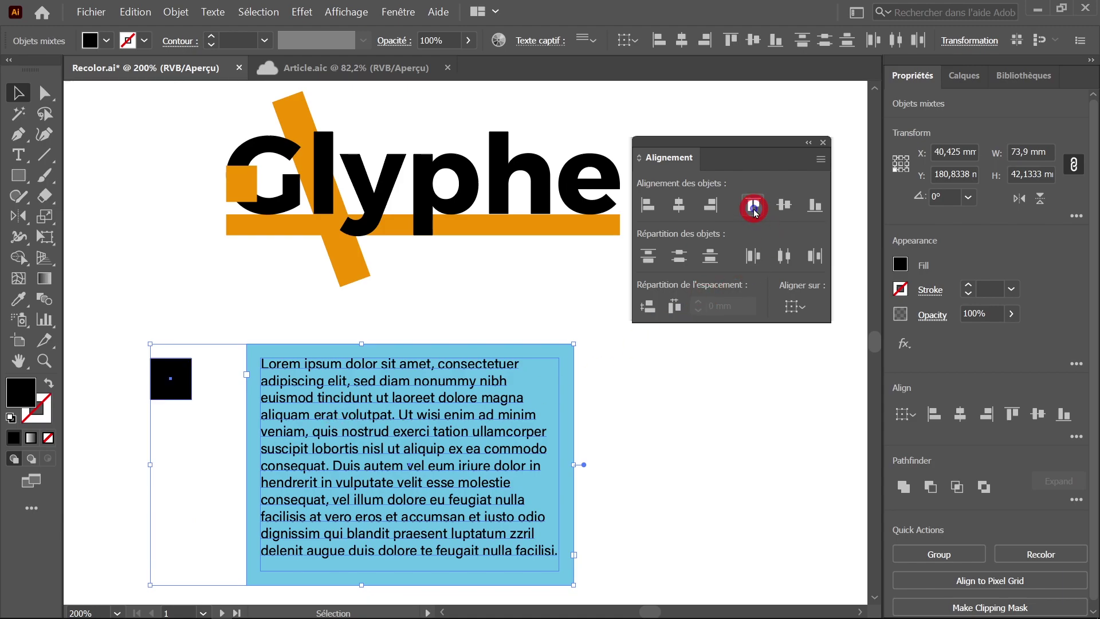
left_click(679, 207)
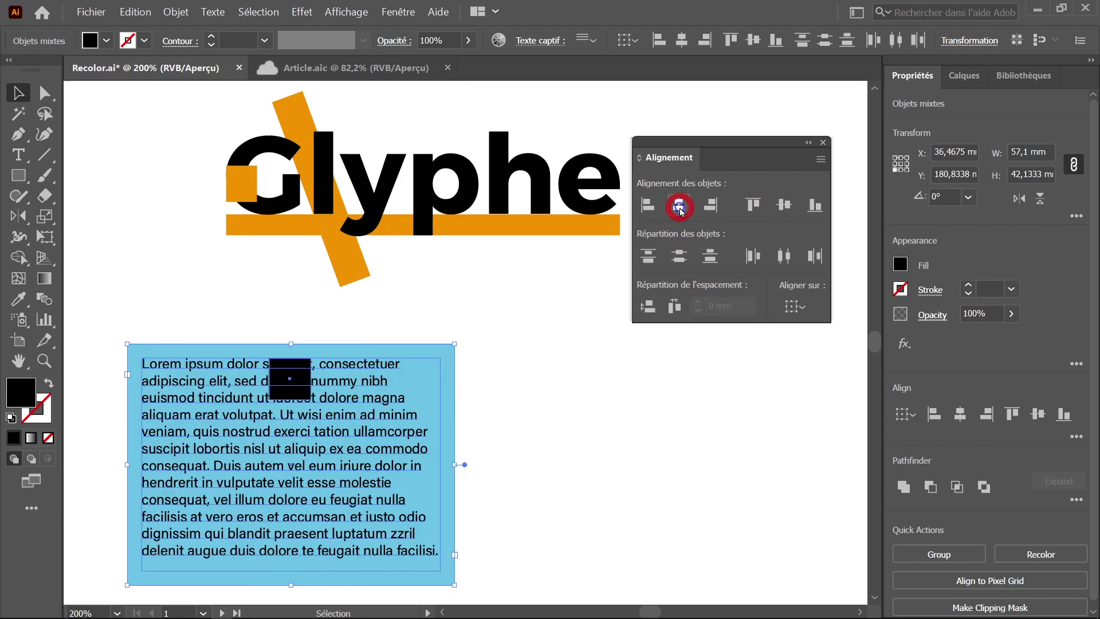
left_click(644, 206)
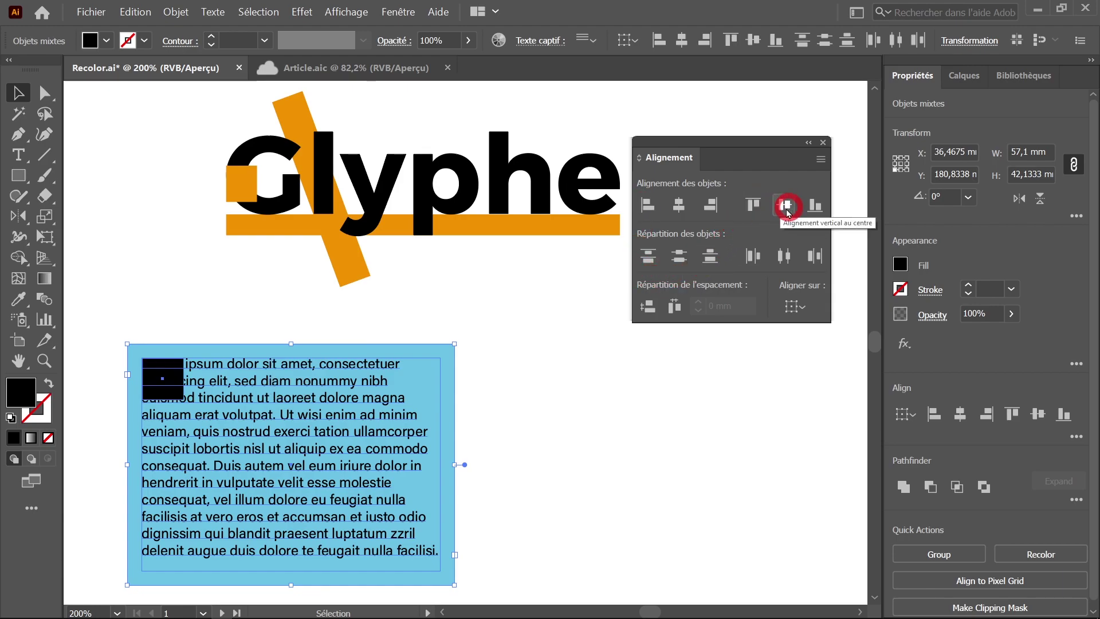
left_click(711, 206)
Extend the Lorem ipsum text frame downward to about 63 mm tall.
left_click(551, 370)
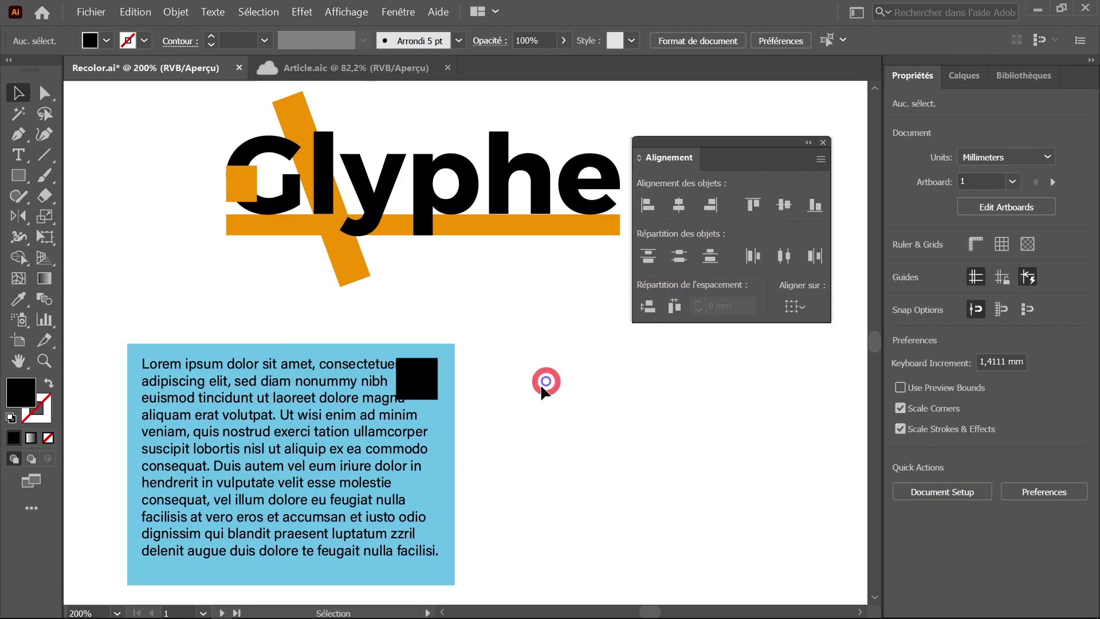
mouse_move(522, 413)
left_mouse_down()
mouse_move(601, 393)
mouse_move(547, 419)
mouse_move(490, 412)
mouse_move(496, 425)
left_mouse_up()
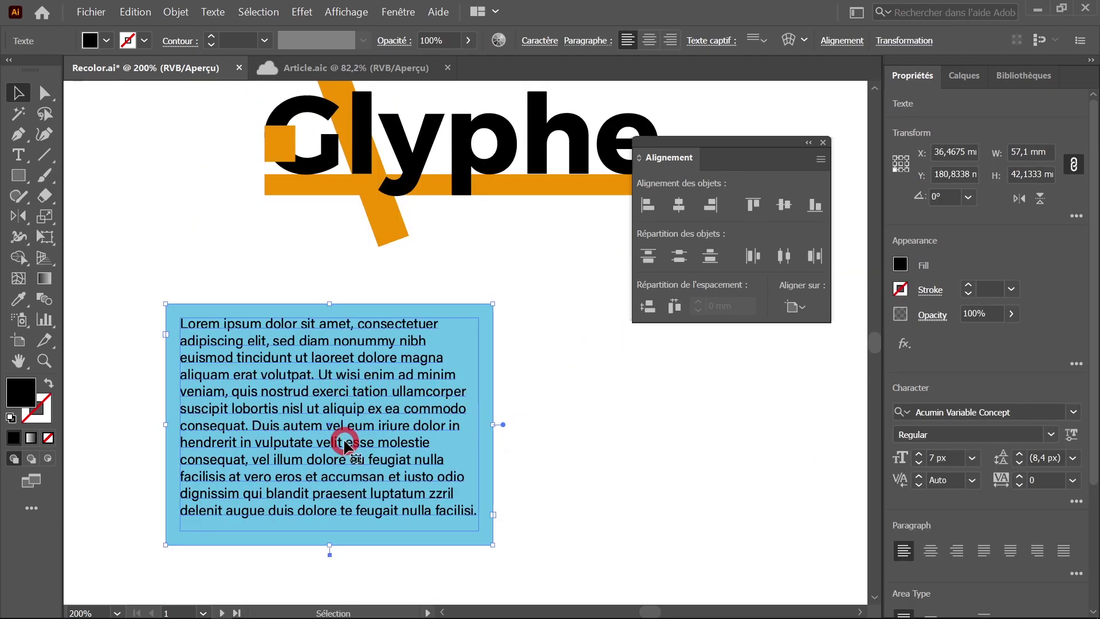
left_click_drag(347, 437, 351, 356)
left_click_drag(337, 452, 345, 573)
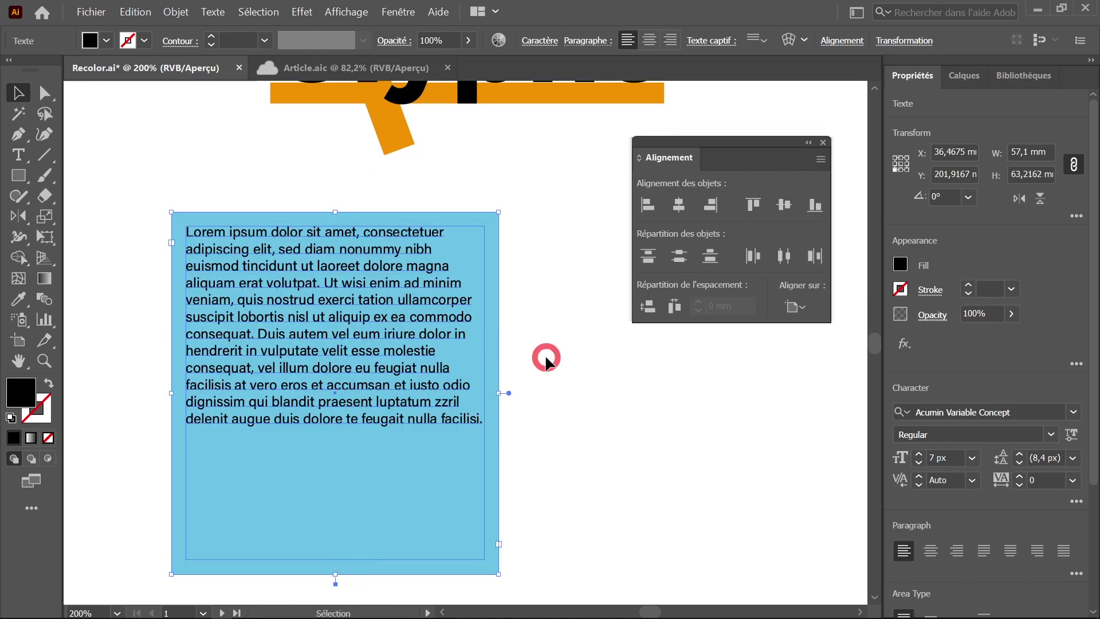
left_click(546, 358)
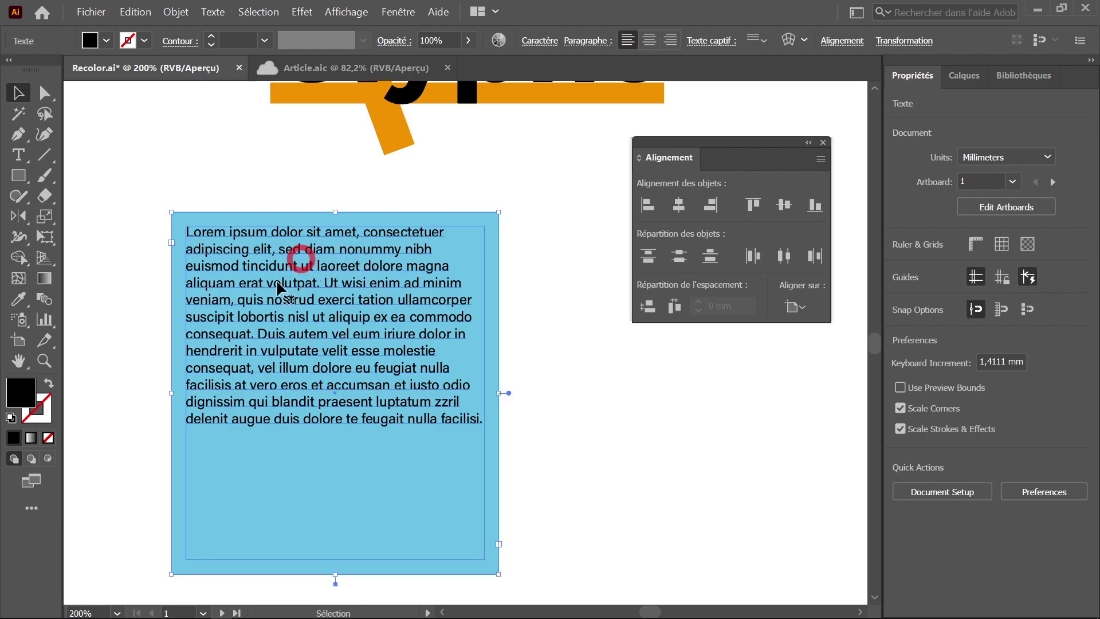
left_click(297, 258)
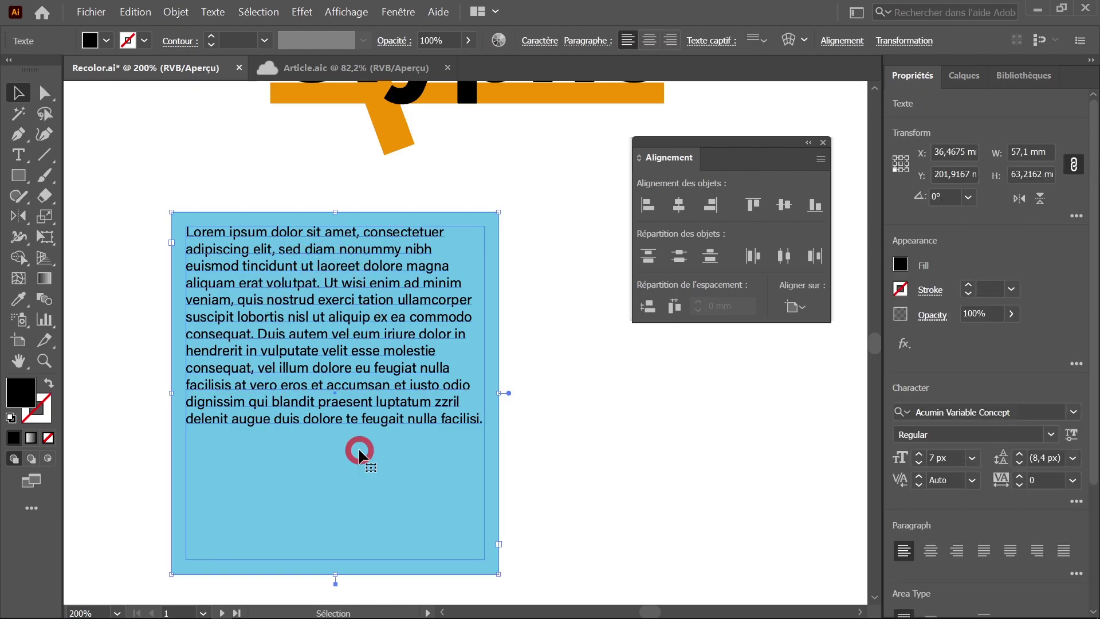
Preview Vertical: Centre in Options de texte captif, then cancel the change.
left_click(219, 17)
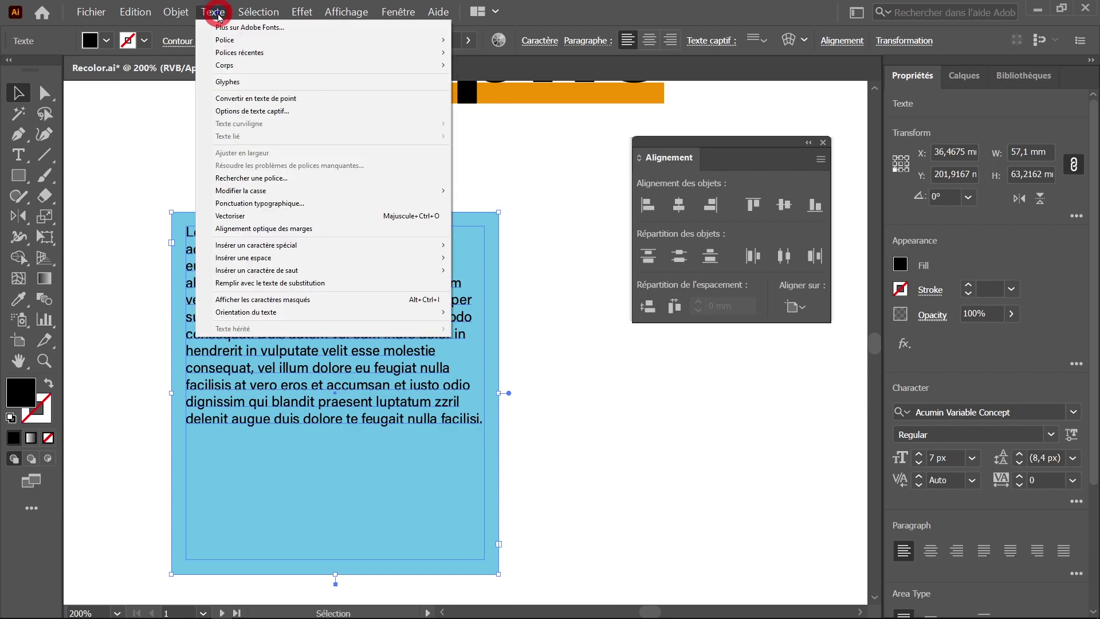
left_click(270, 112)
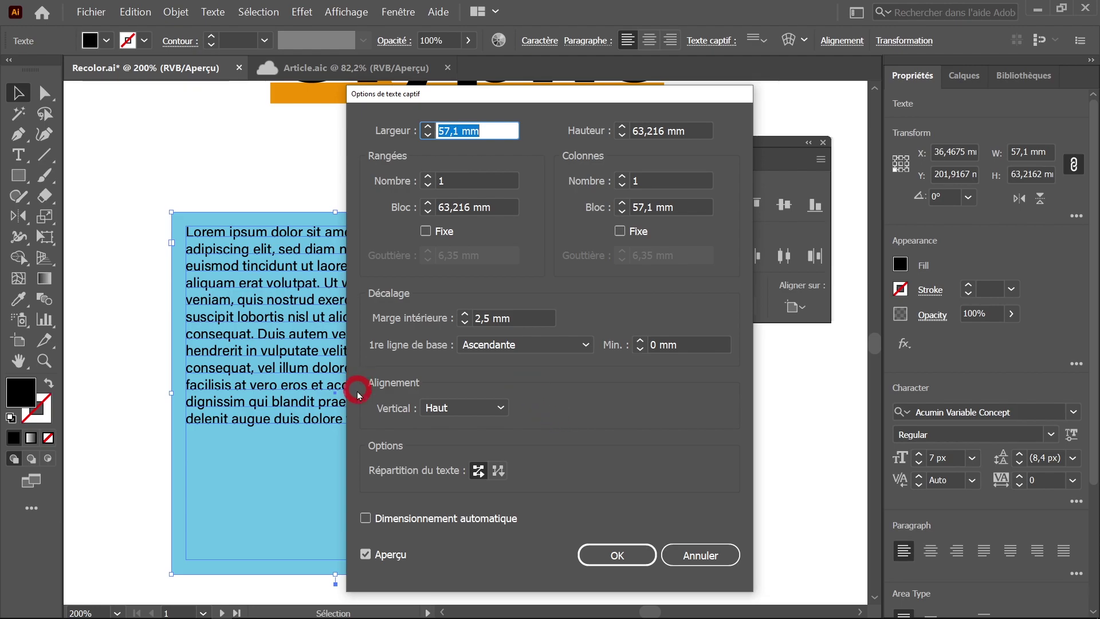
left_click(501, 408)
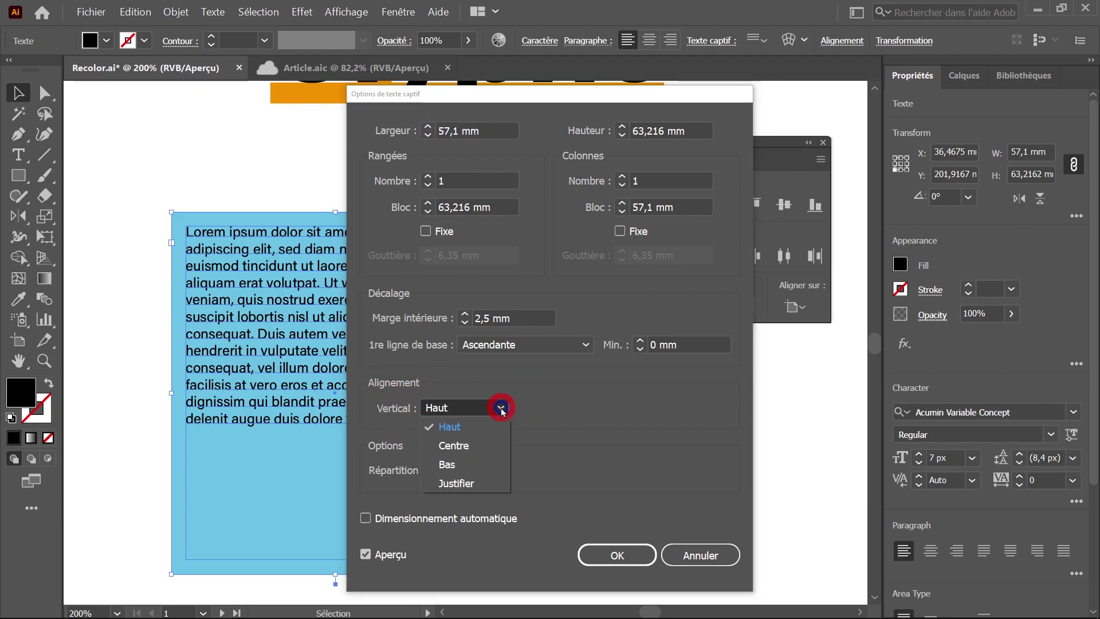
left_click(480, 447)
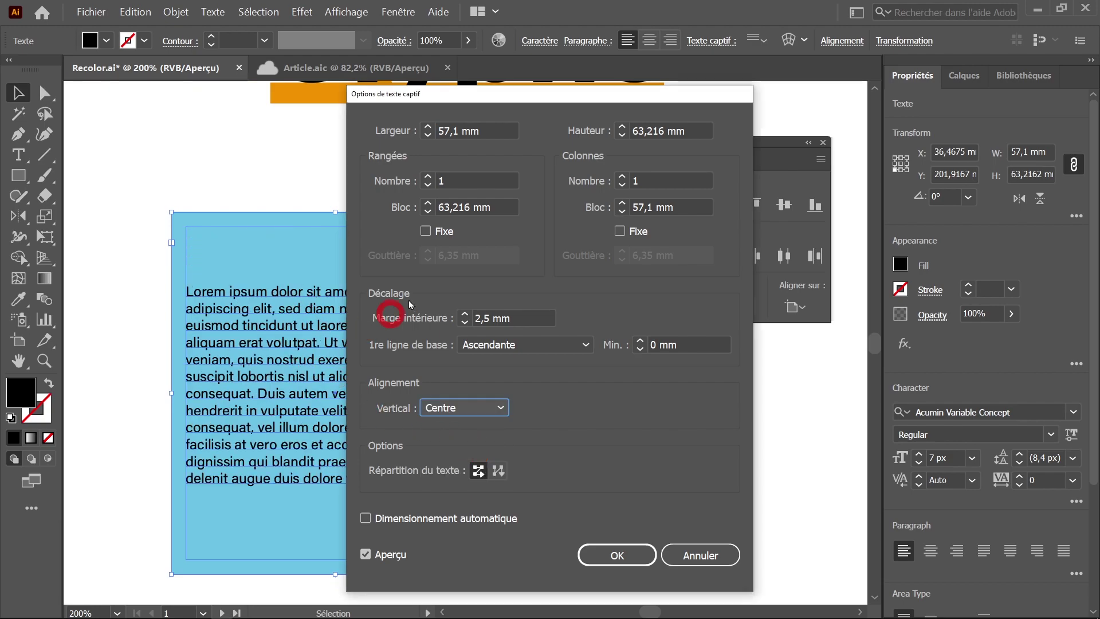
left_click_drag(500, 112, 705, 91)
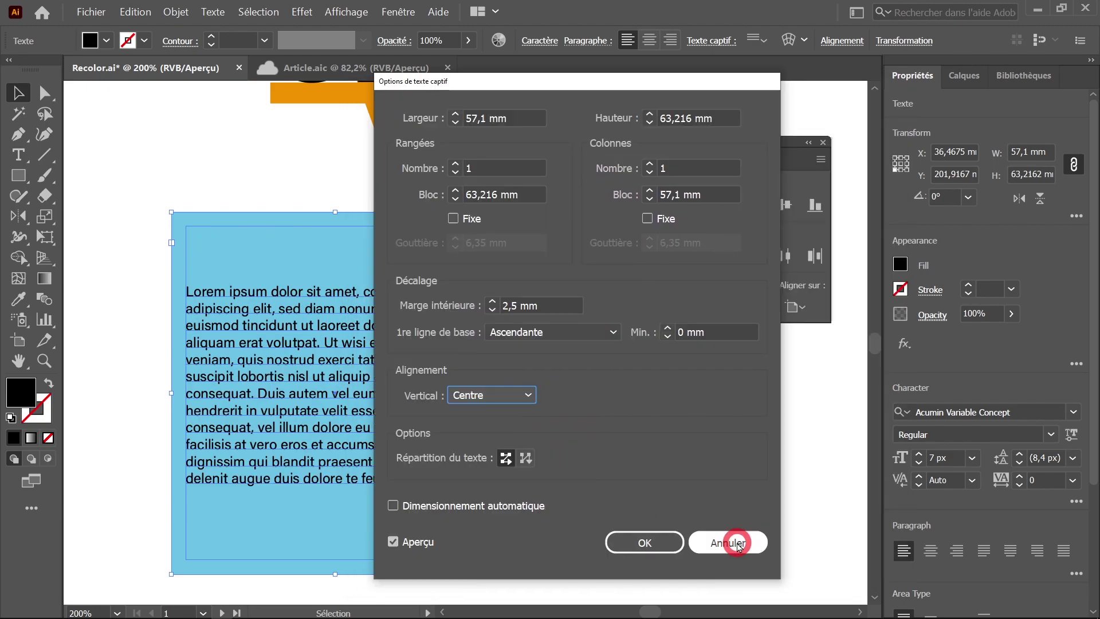
left_click(738, 542)
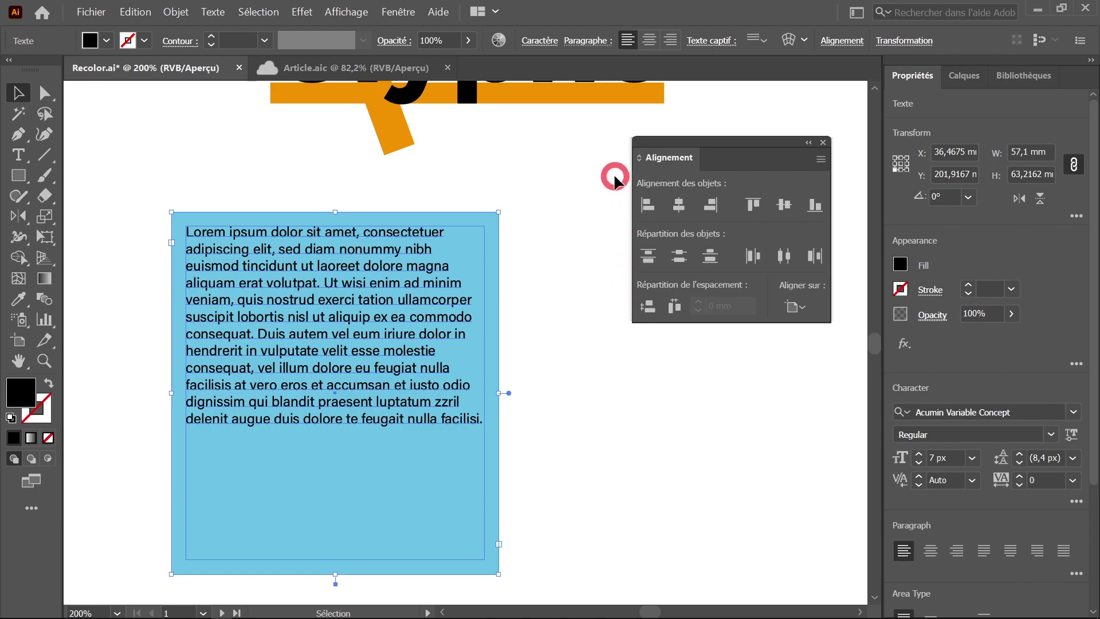
left_click_drag(1094, 212, 1094, 333)
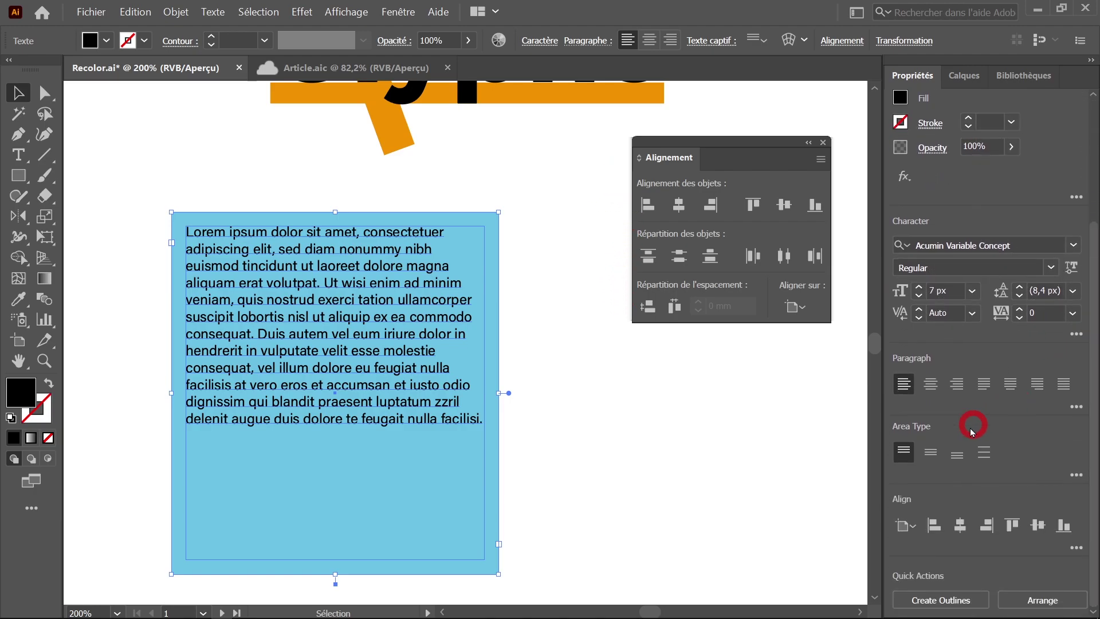
Try centre, bottom and justified vertical alignment on the paragraph, undoing the justification.
left_click(932, 454)
left_click(957, 458)
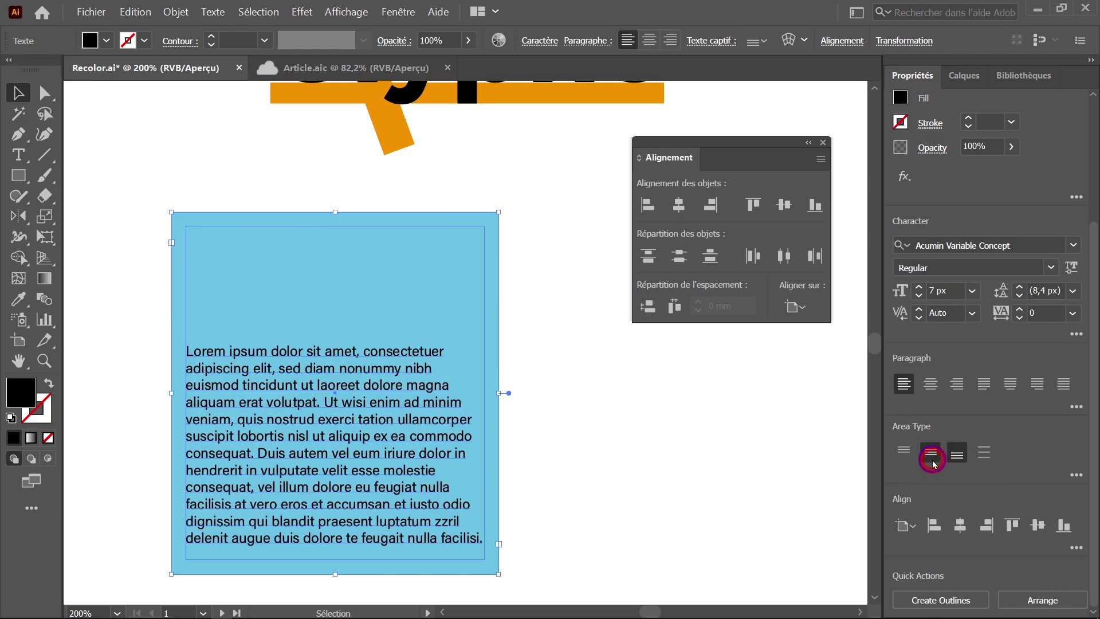
left_click(931, 454)
left_click(986, 462)
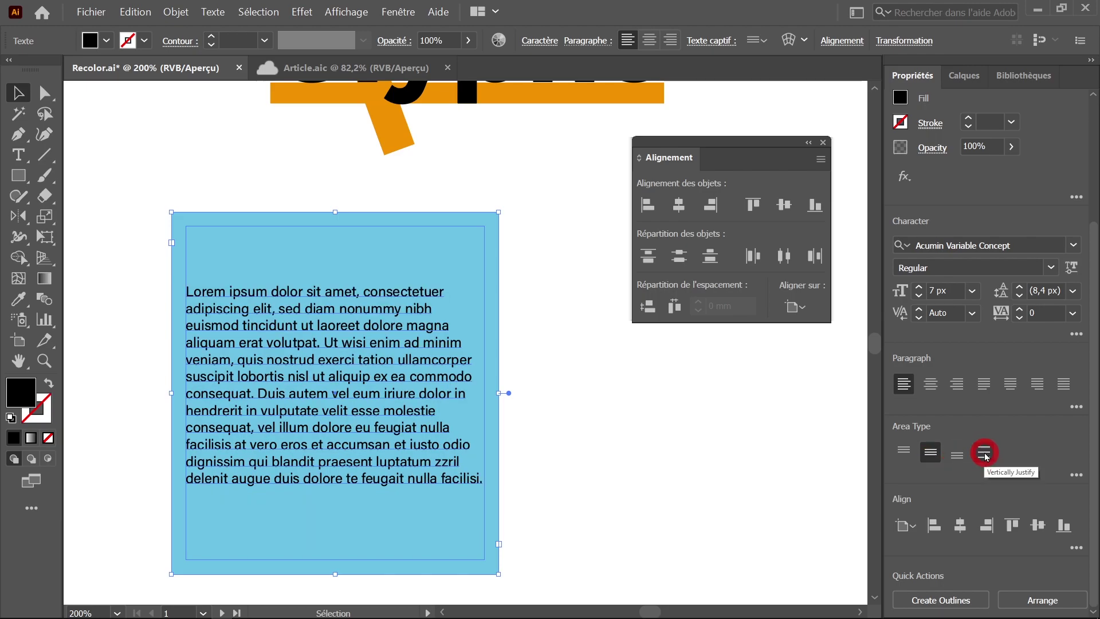
left_click(986, 457)
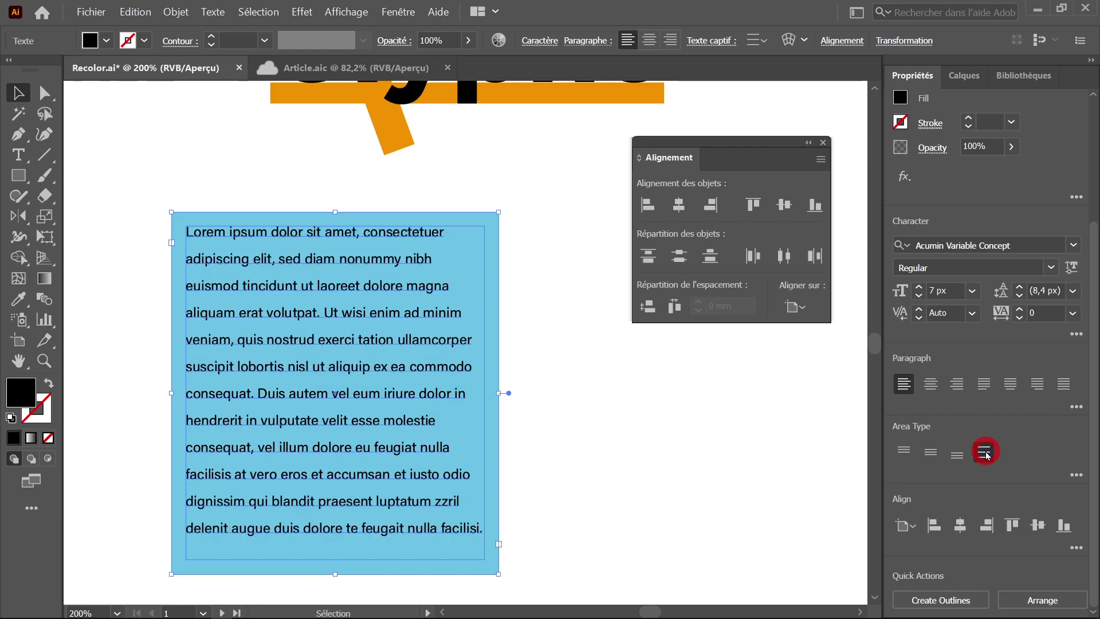
key("ctrl+z")
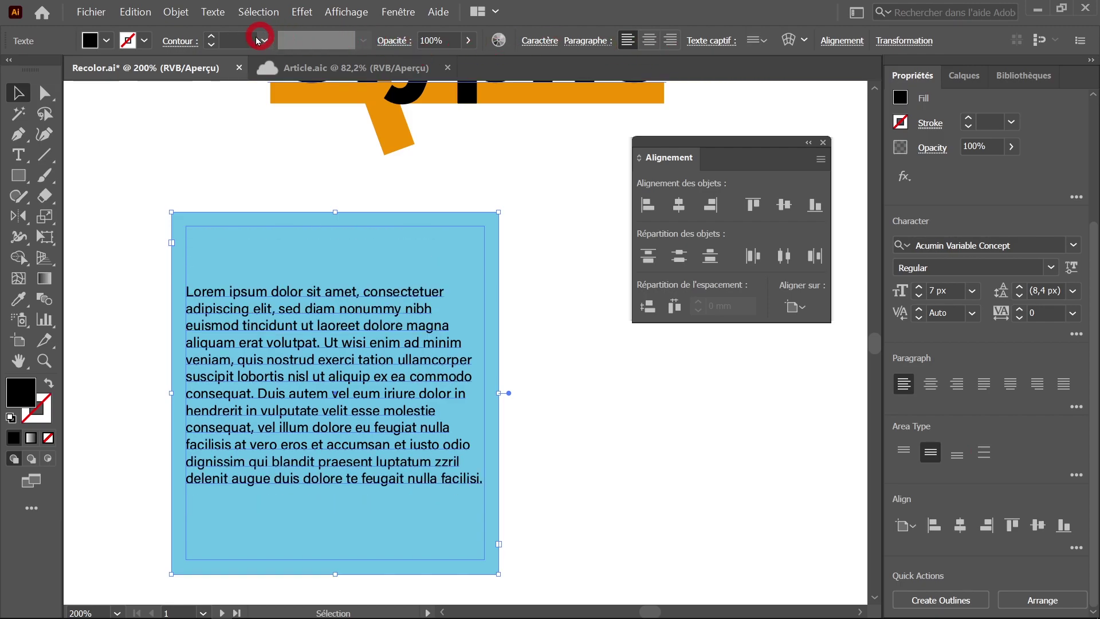
Set Texte captif vertical alignment to Haut so the paragraph sits at the frame's top.
left_click(758, 40)
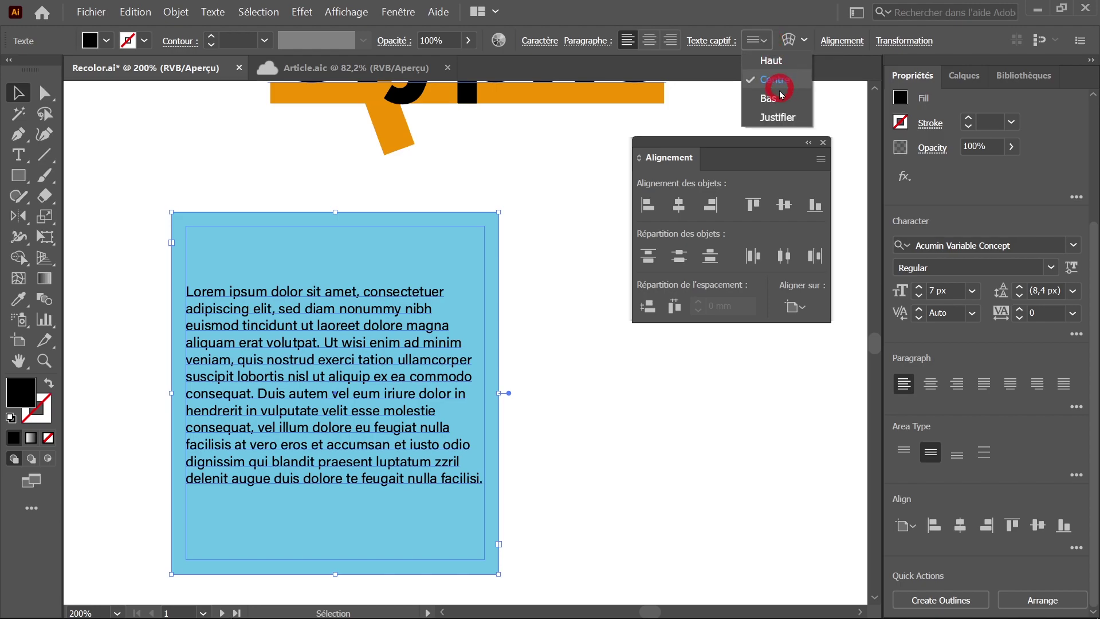
left_click(772, 61)
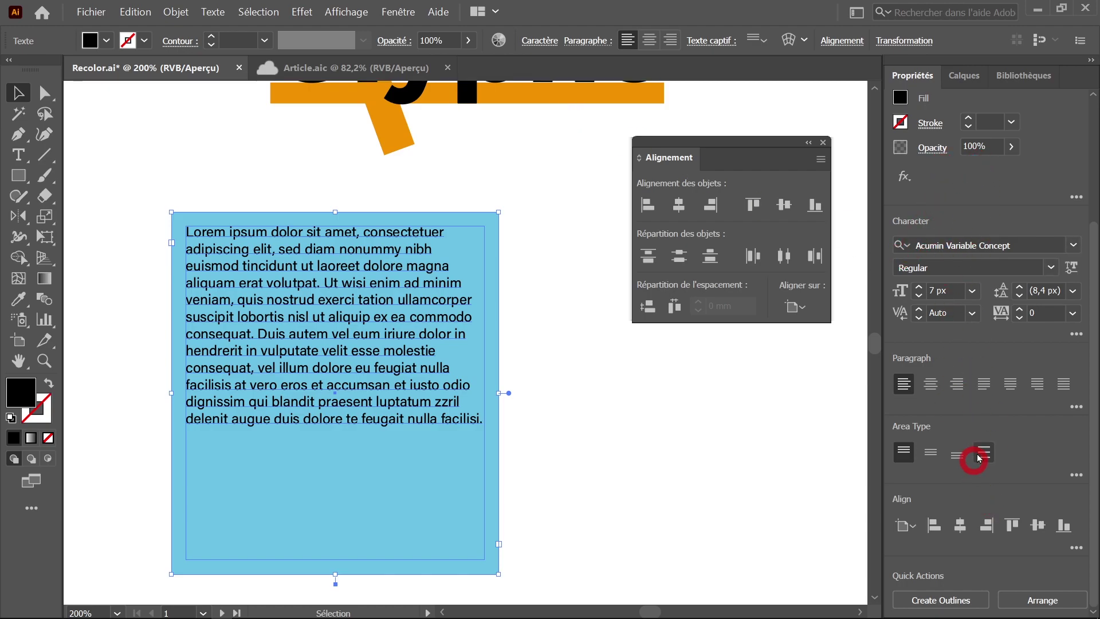
left_click(398, 12)
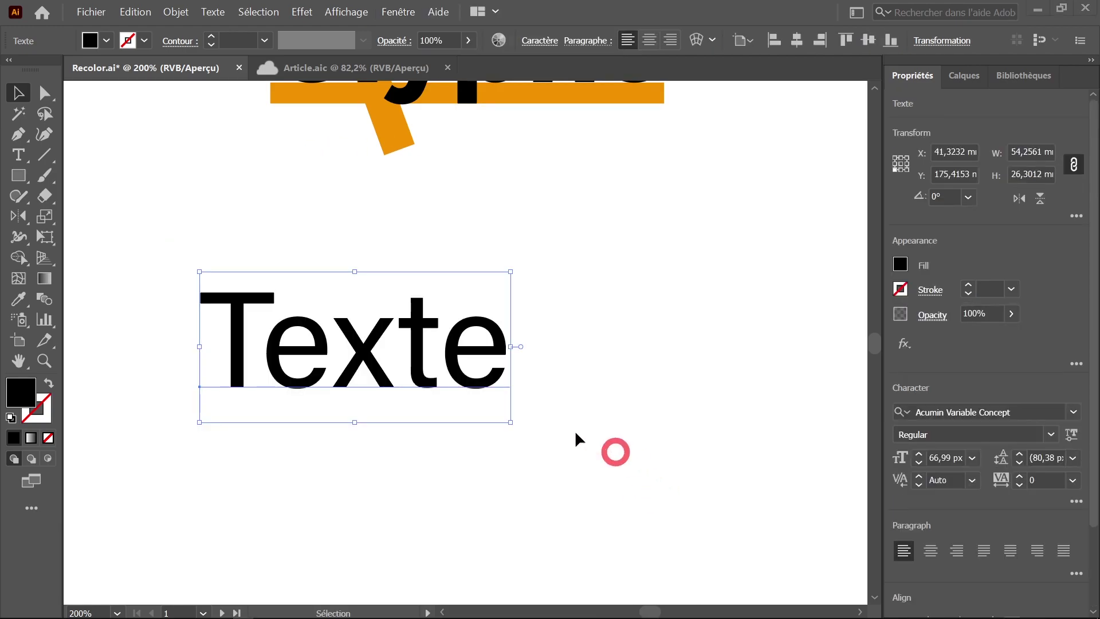
Set the Texte point text to a 75 px font size in the Character panel.
left_click(344, 359)
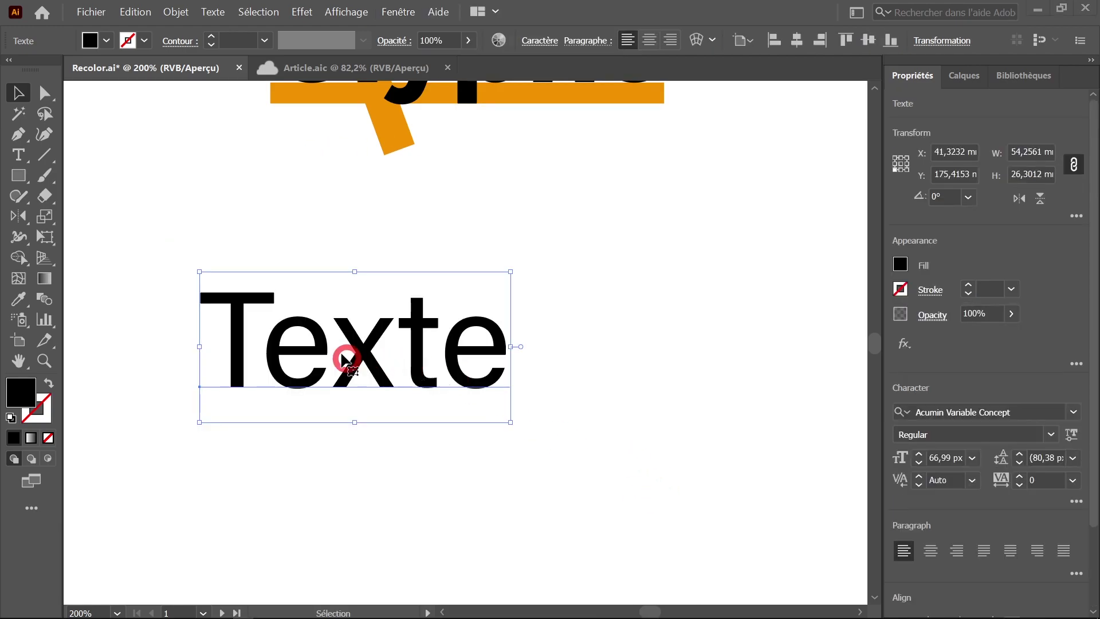
left_click(308, 359)
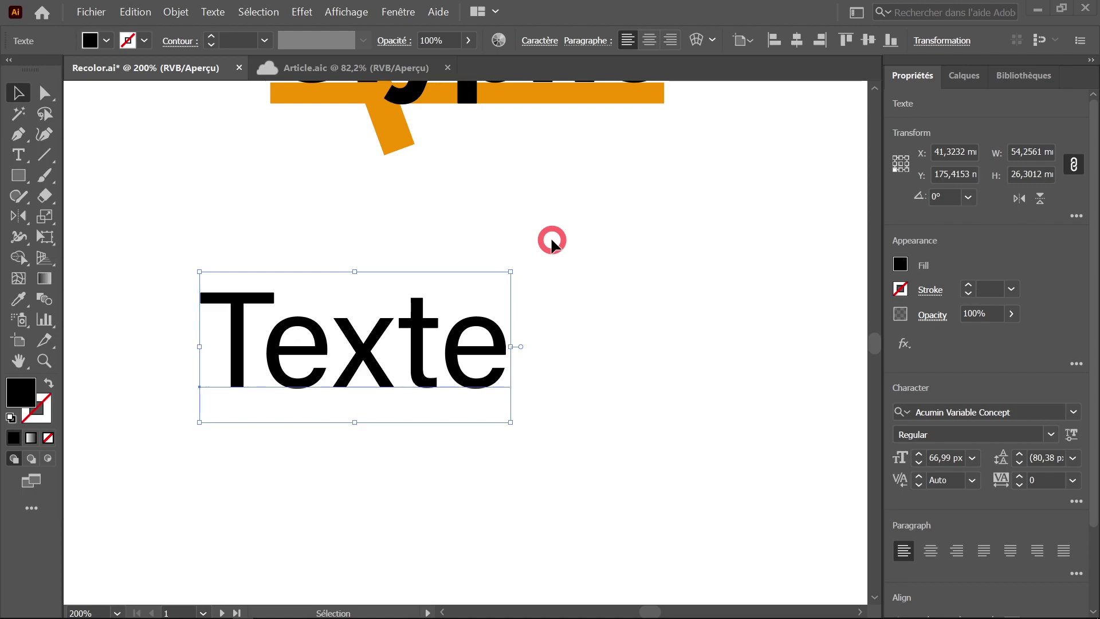
key("ctrl+t")
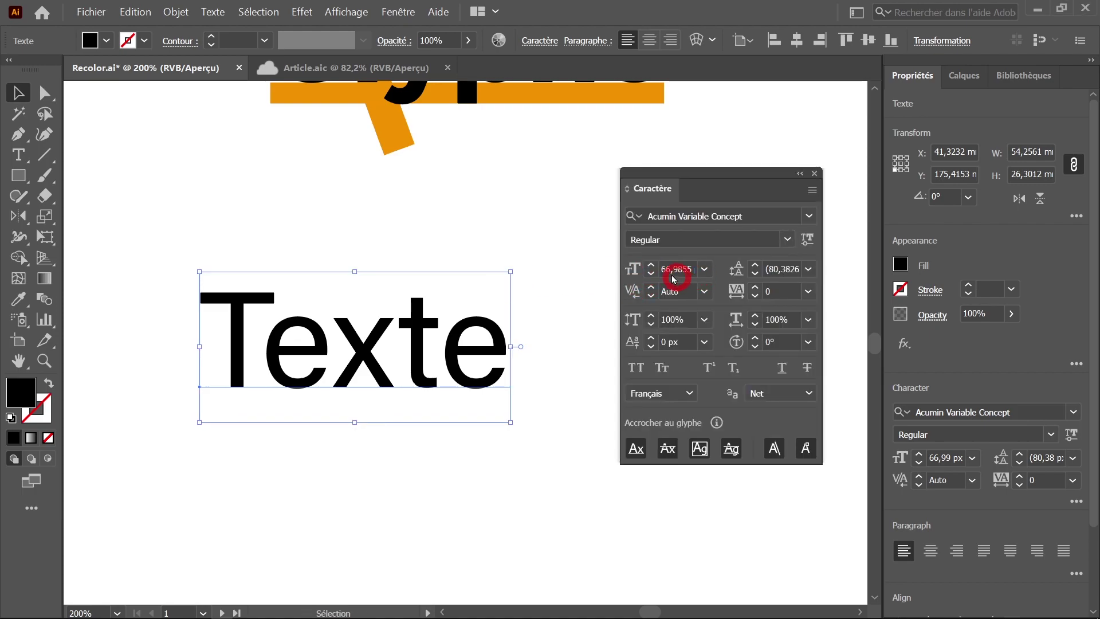
type("75")
key("Return")
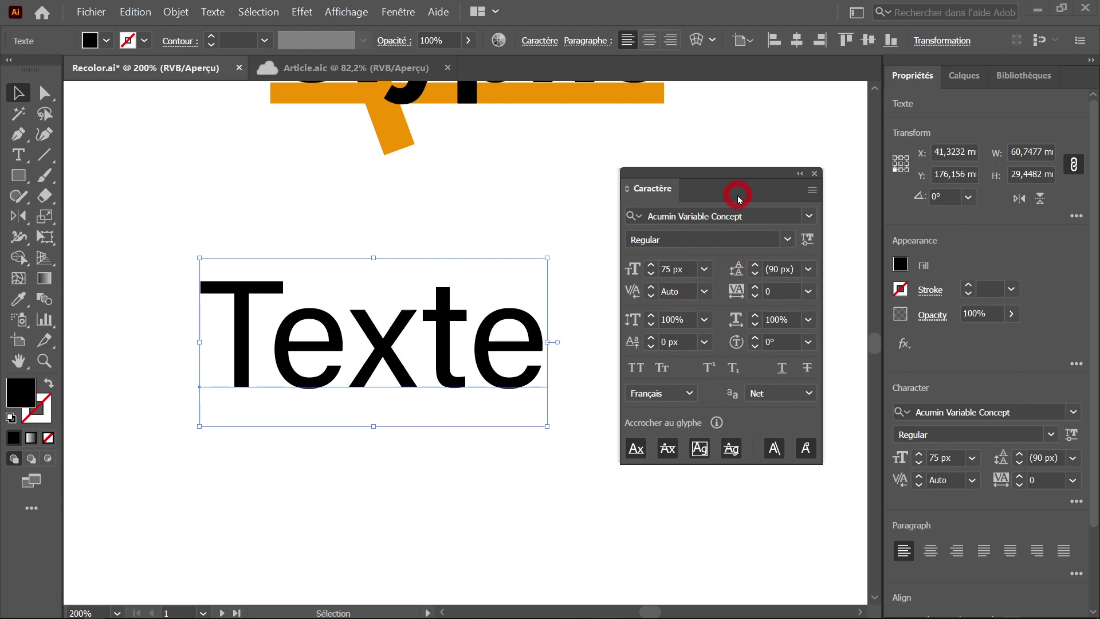
Make Texte's size measure by cap height (Hauteur des capitales) and set it to 60 px.
left_click(814, 191)
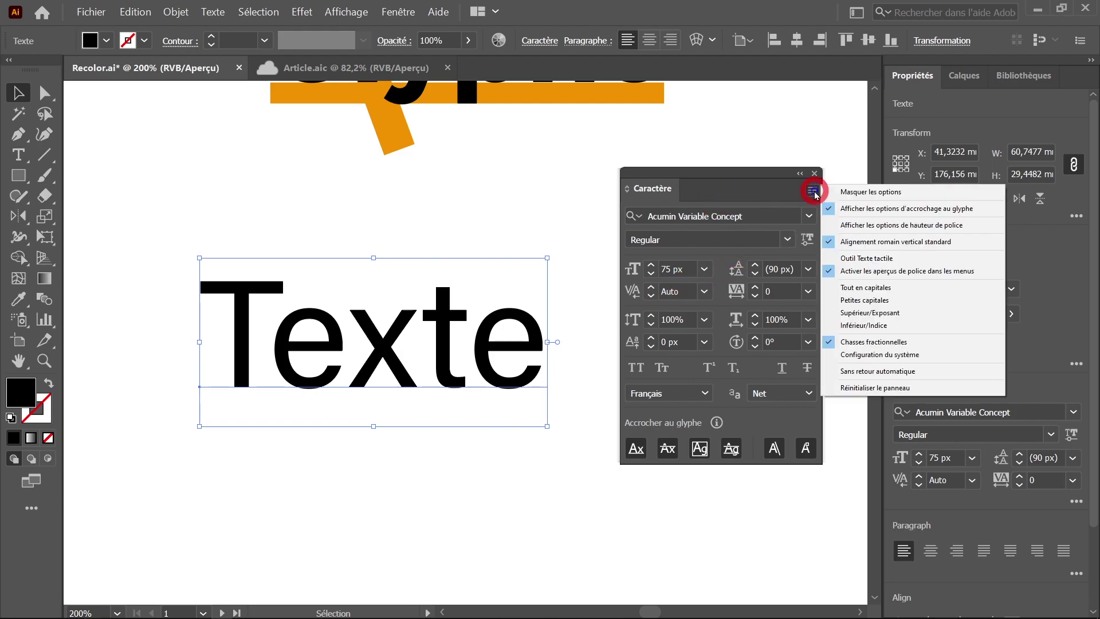
left_click(981, 230)
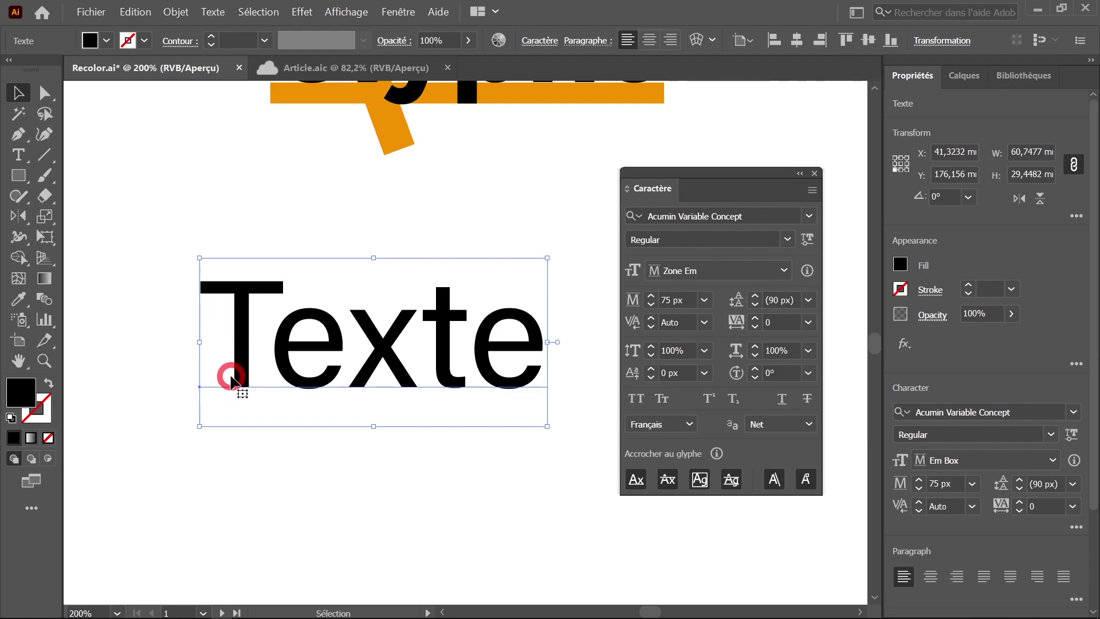
left_click(784, 271)
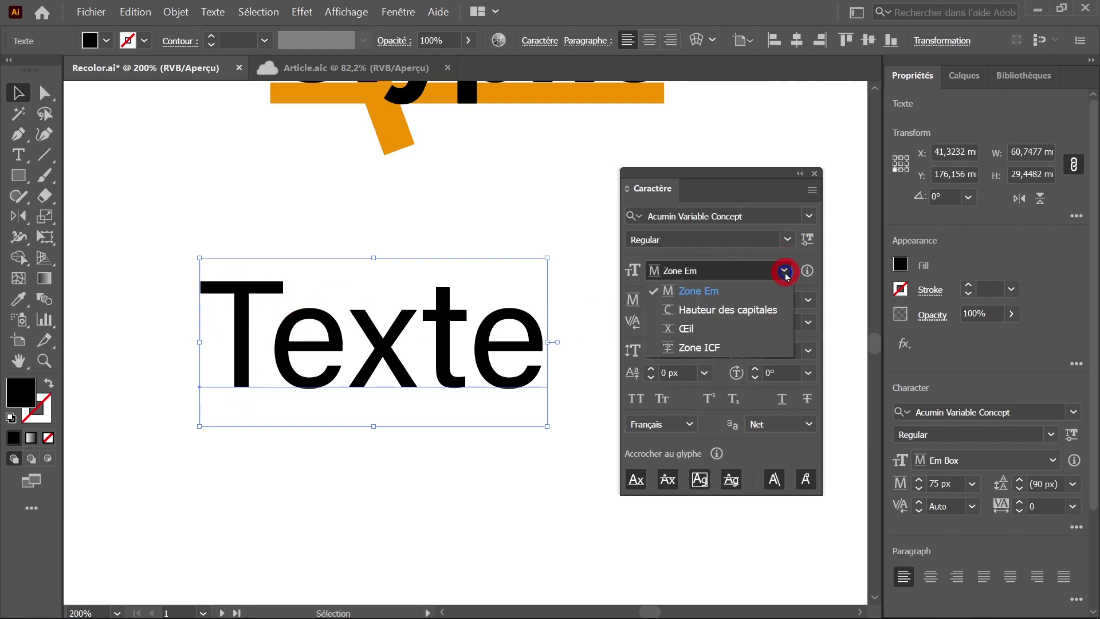
left_click(729, 313)
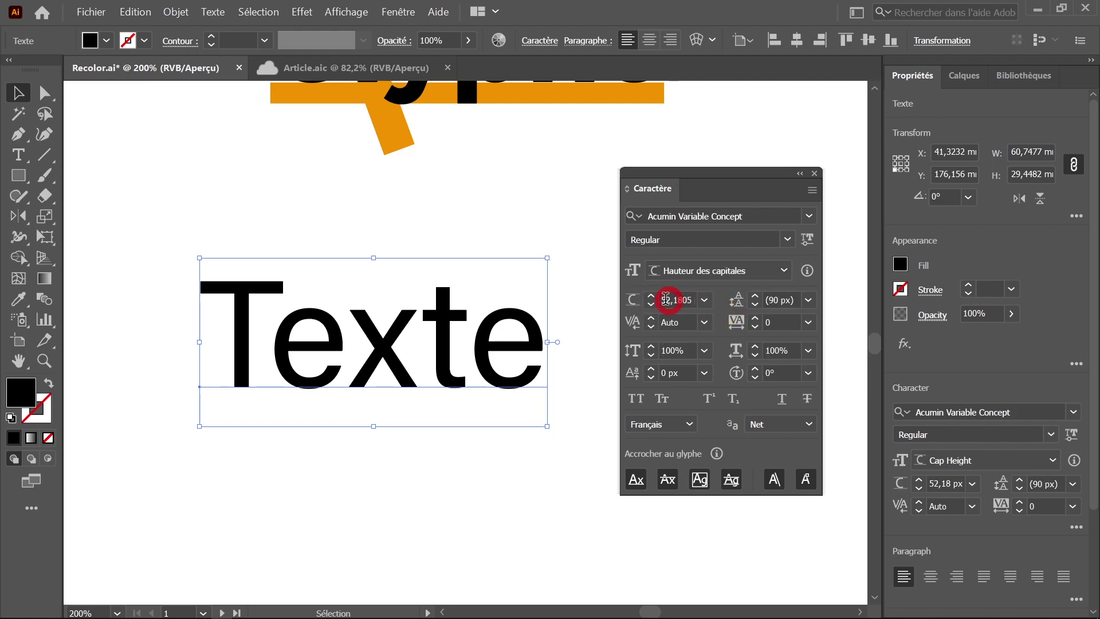
left_click(633, 300)
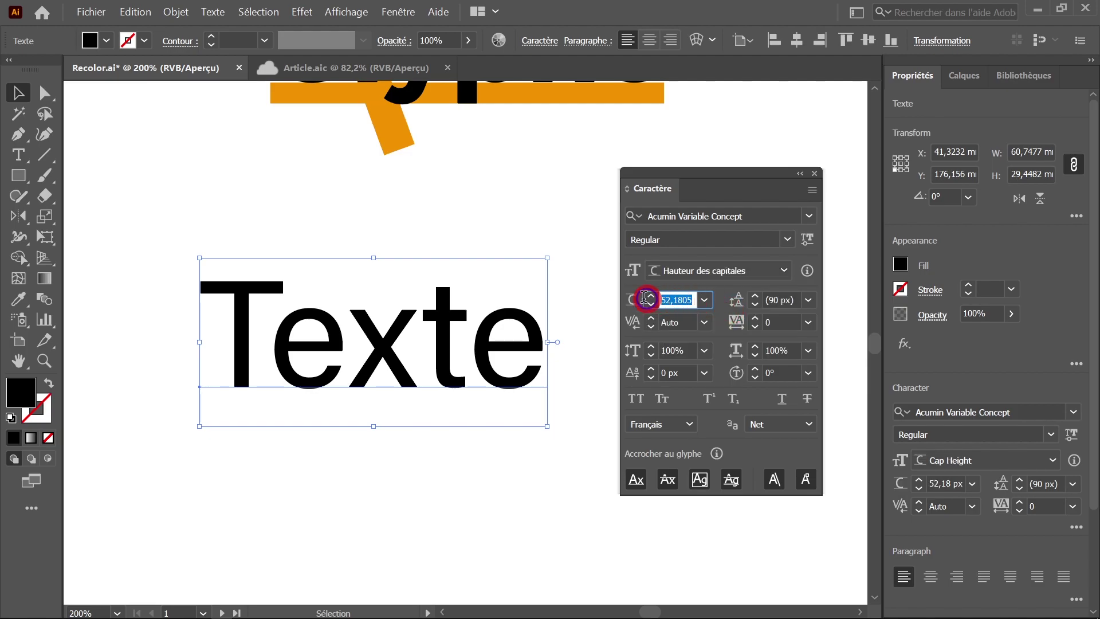
type("60")
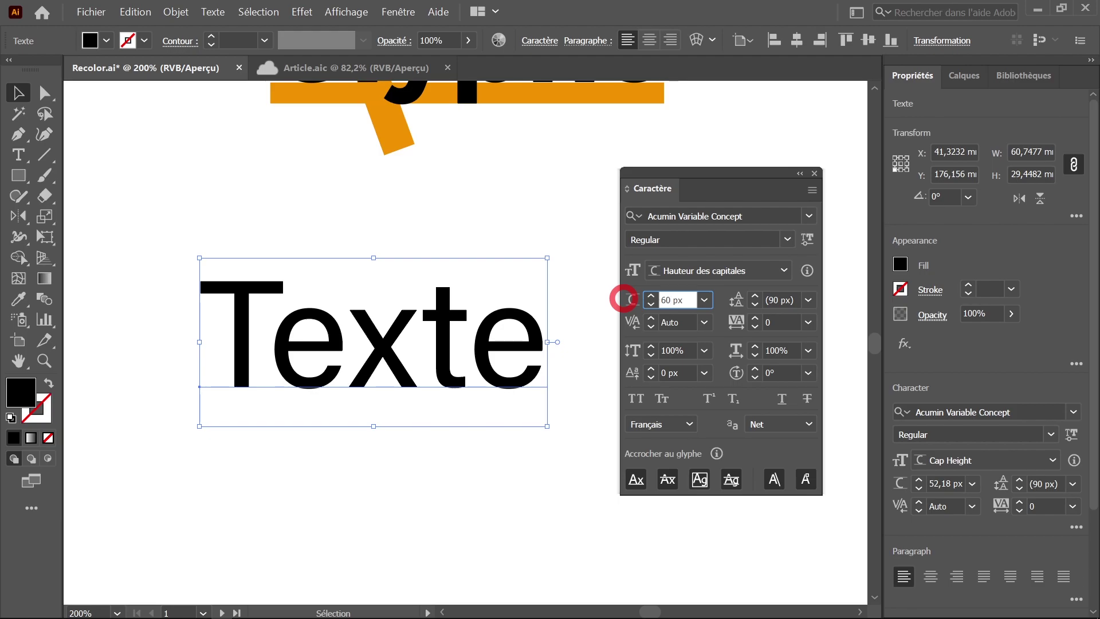
key("Tab")
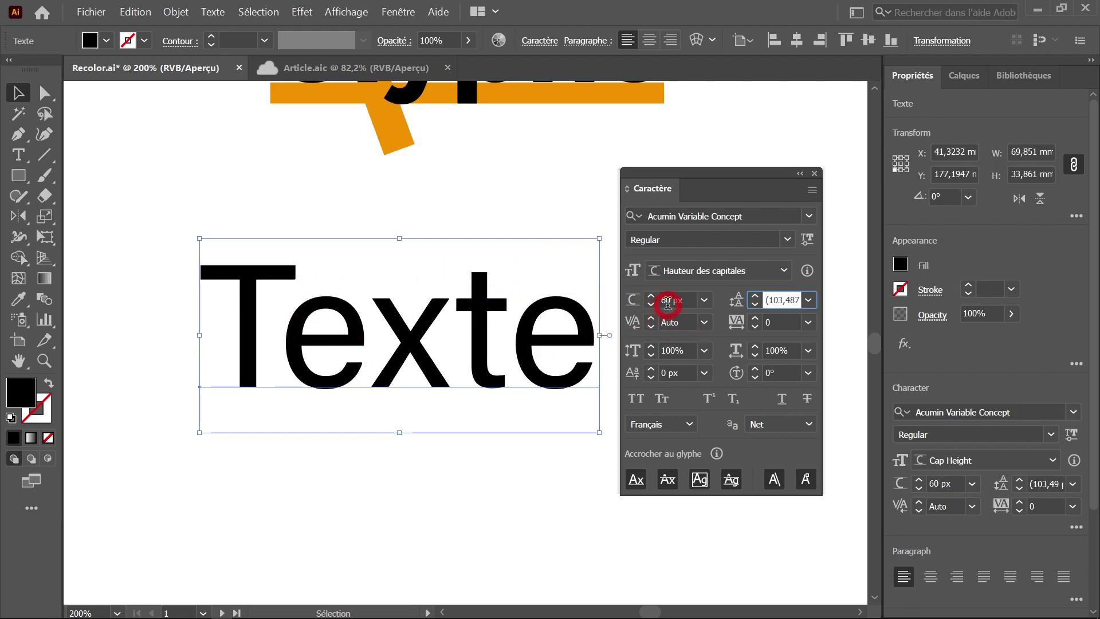
left_click(18, 174)
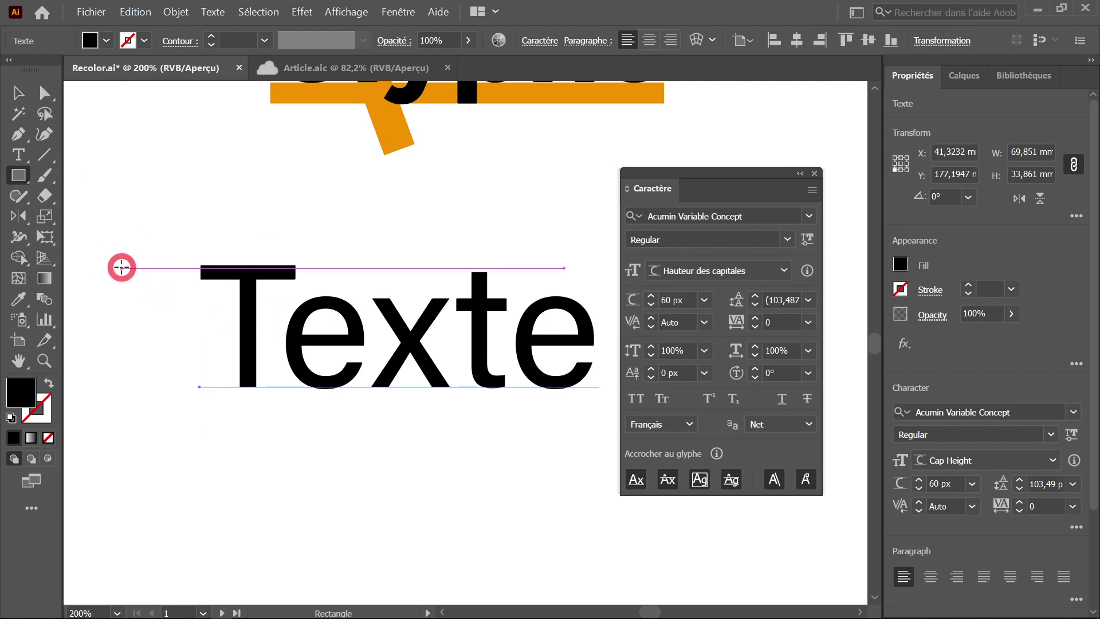
Draw a 60 px black square and place it just left of the T in Texte.
left_click(121, 267)
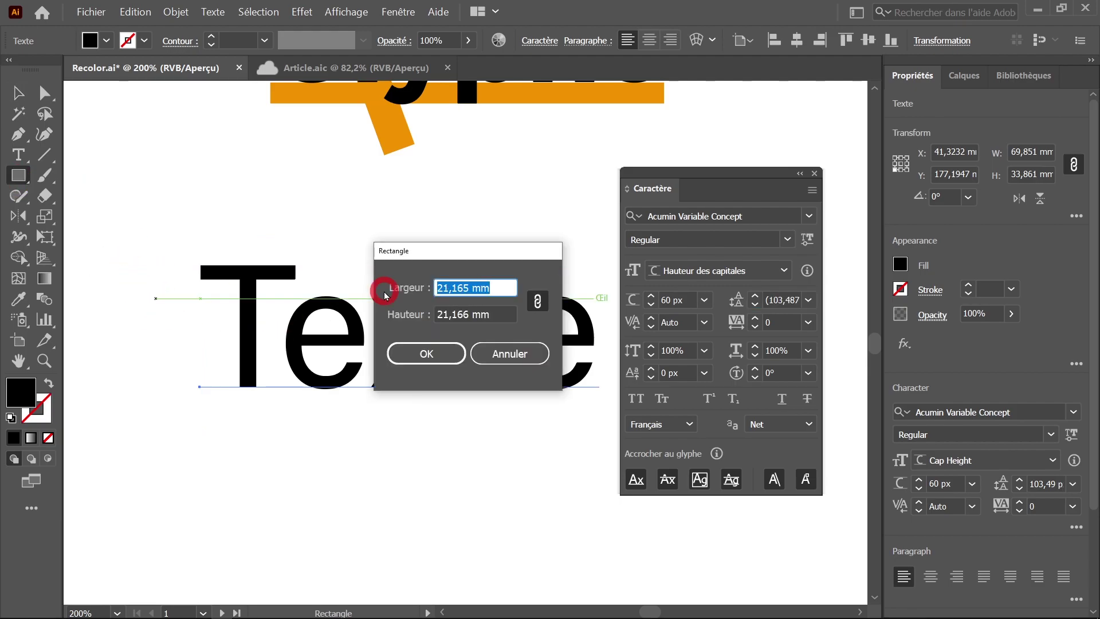
type("60")
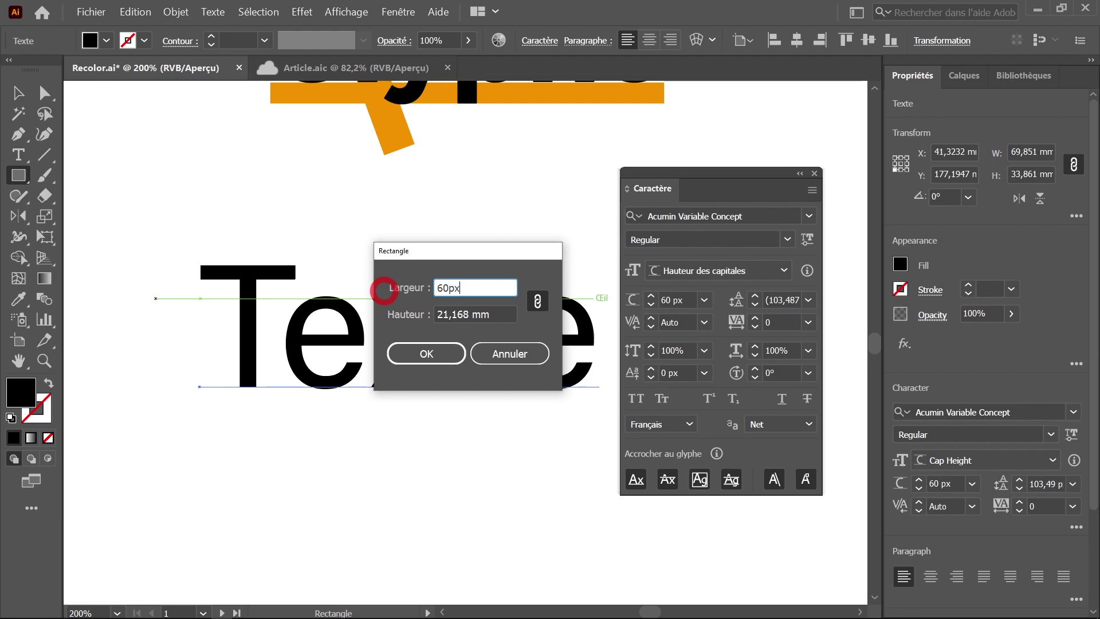
left_click(426, 354)
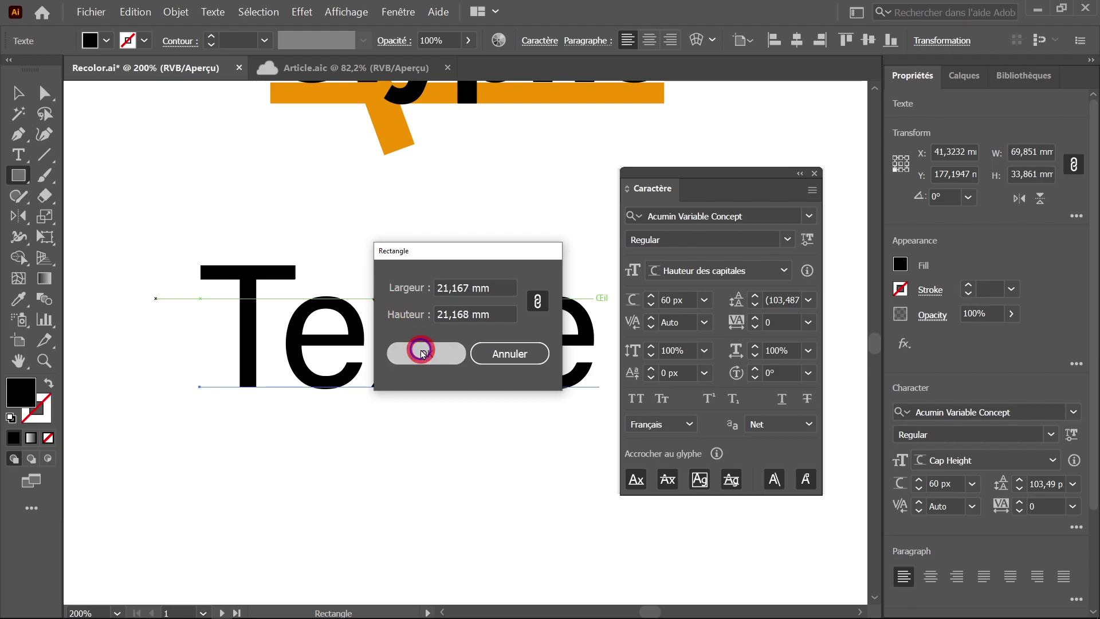
key("v")
left_click_drag(328, 326, 241, 292)
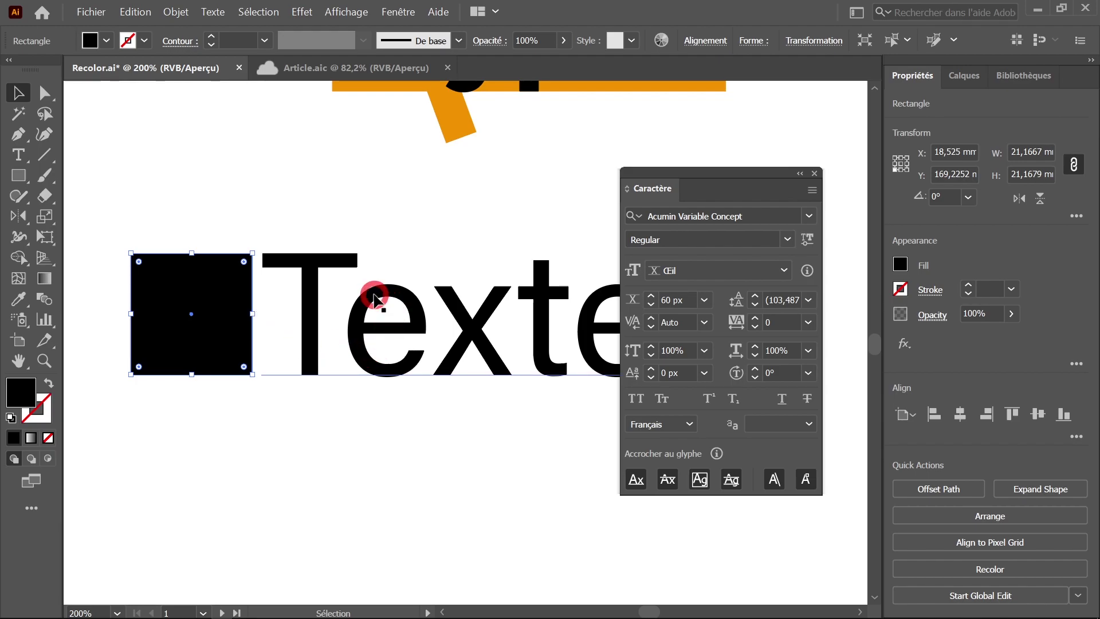
left_click(368, 294)
left_click(716, 270)
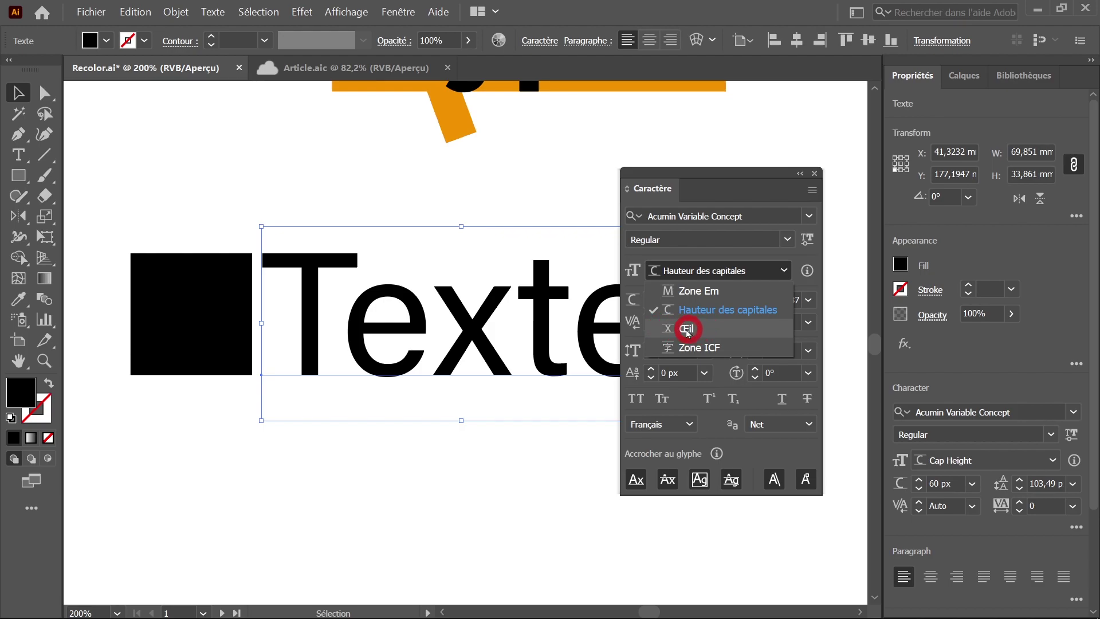
Set Texte's size reference to x-height (Œil) at 60 px and overlay the square on the e.
left_click(709, 331)
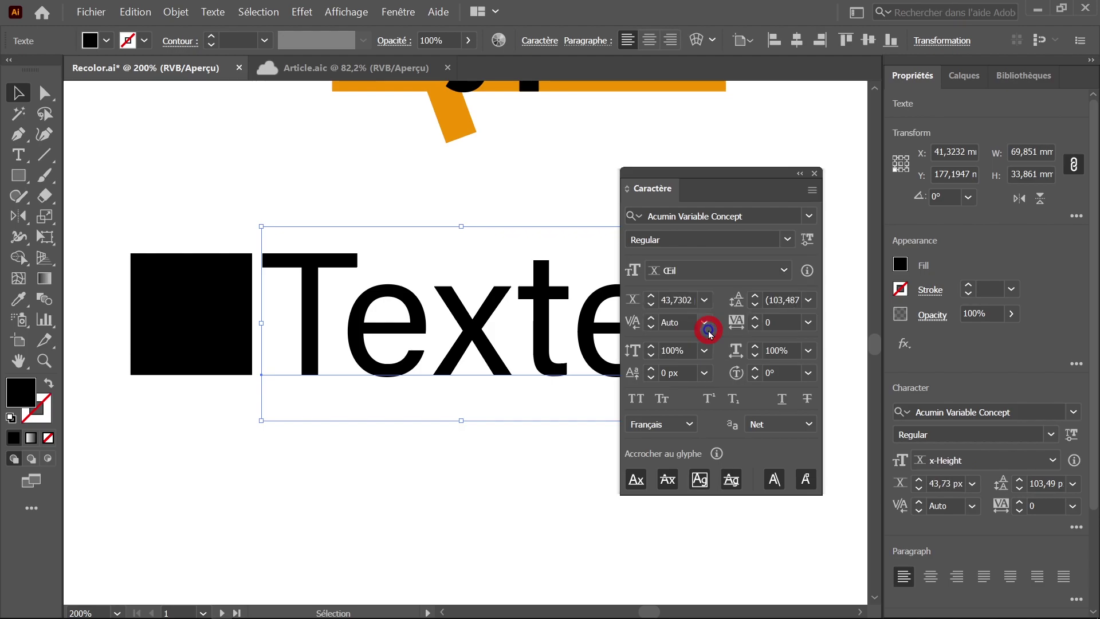
left_click_drag(692, 299, 646, 297)
type("60")
mouse_move(185, 304)
left_mouse_down()
mouse_move(440, 305)
mouse_move(428, 306)
left_mouse_up()
mouse_move(682, 187)
left_mouse_down()
mouse_move(702, 280)
mouse_move(696, 390)
left_mouse_up()
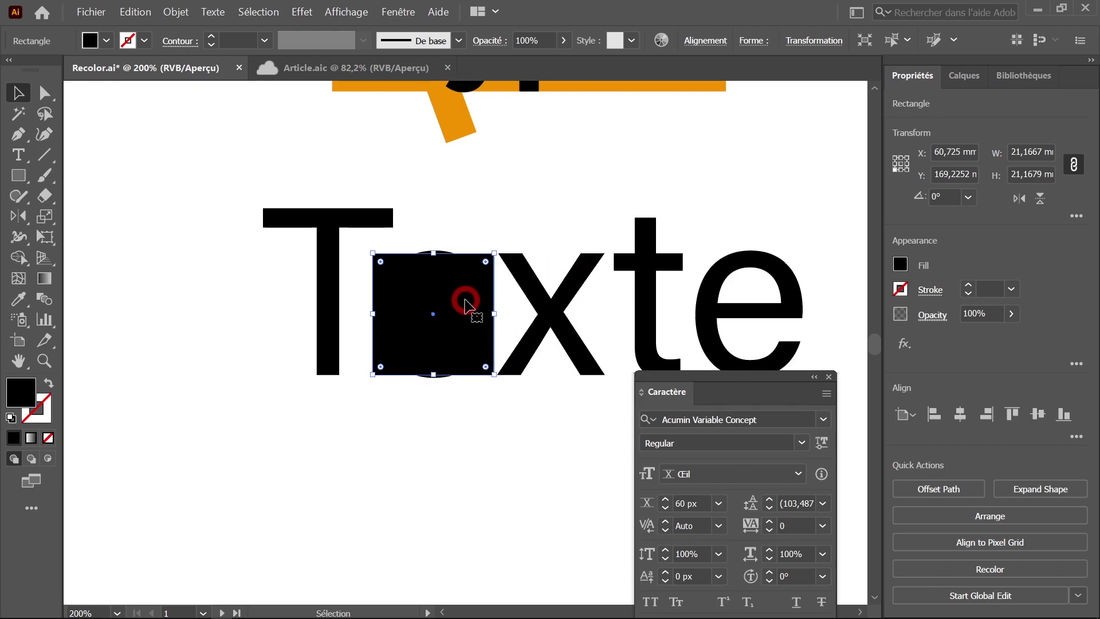
Move the square back beside the T, keep x-height as reference, and close the Character panel.
left_click_drag(468, 287, 210, 288)
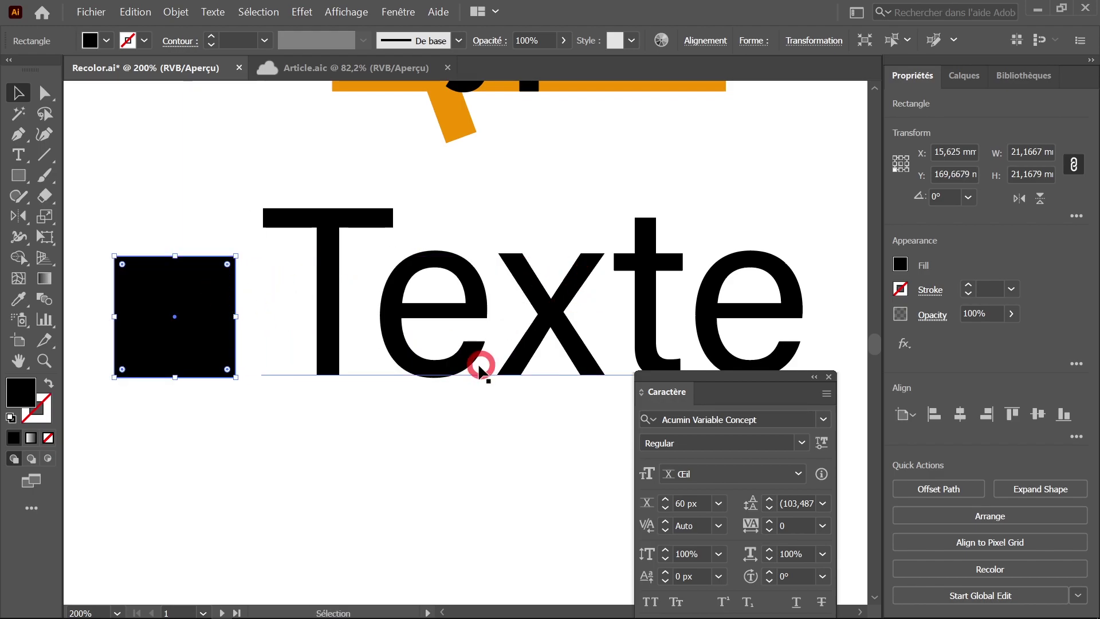
left_click_drag(735, 378, 714, 253)
left_click(777, 348)
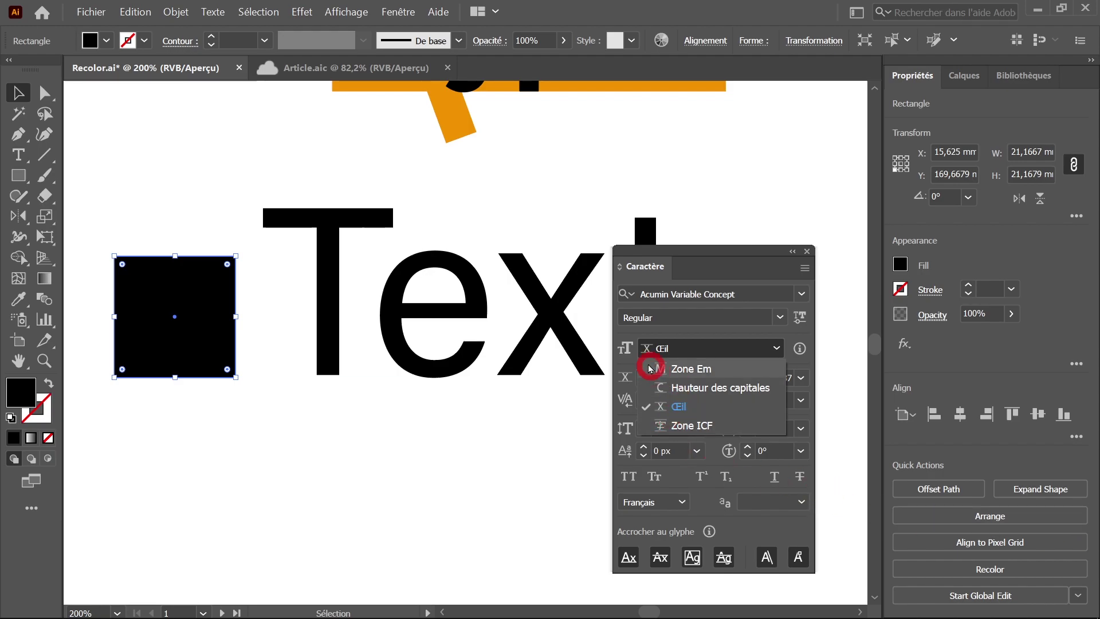
left_click(708, 348)
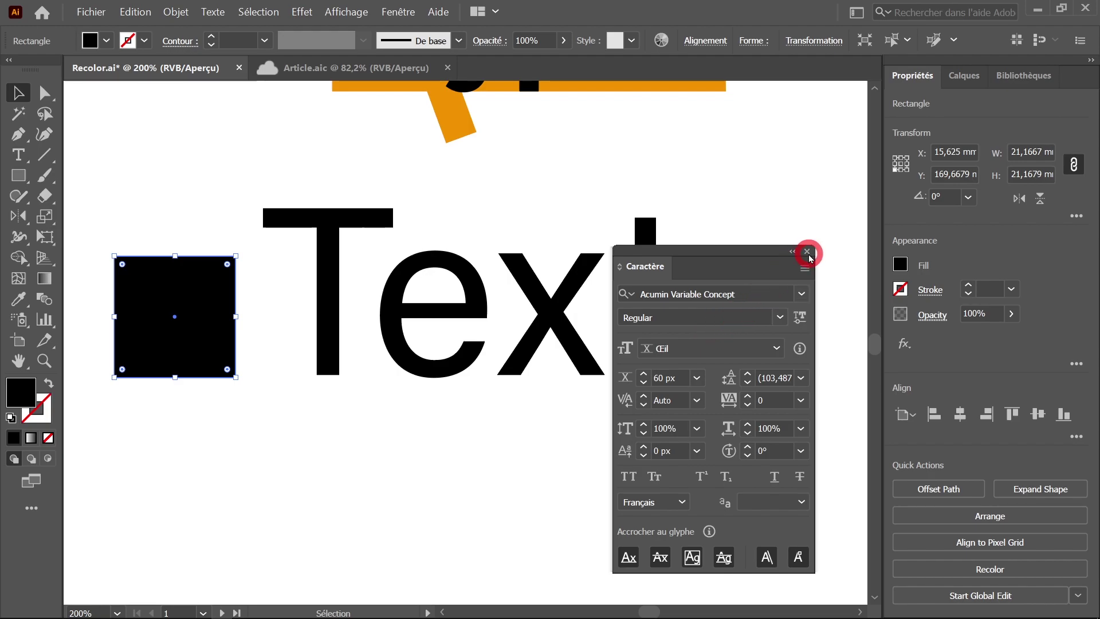
left_click(807, 252)
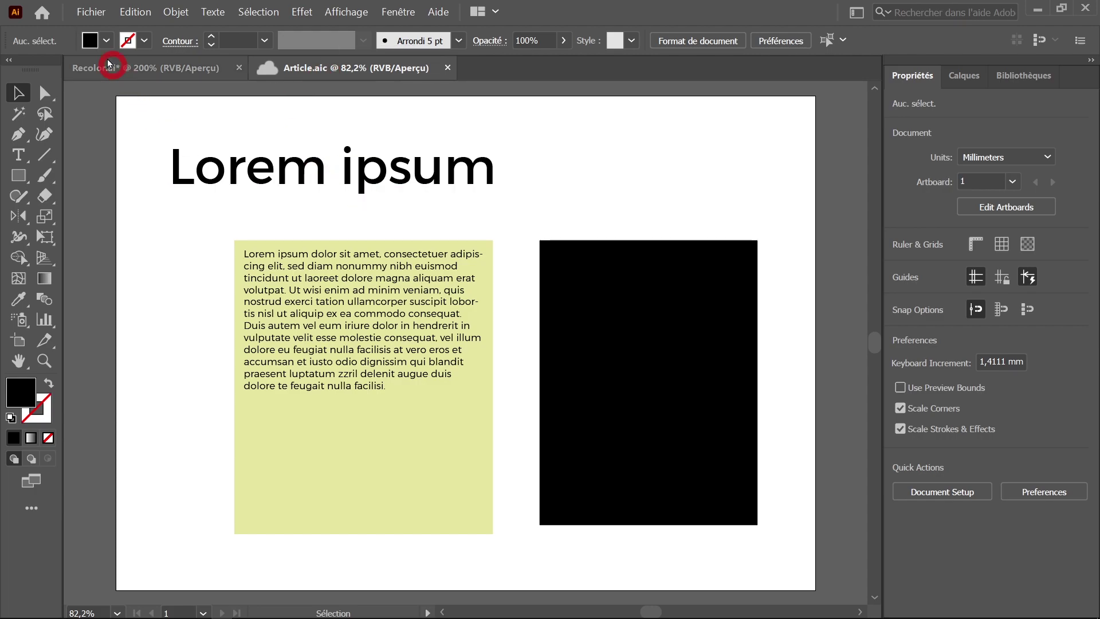
Open the Fichier menu for the Article.aic document.
left_click(92, 11)
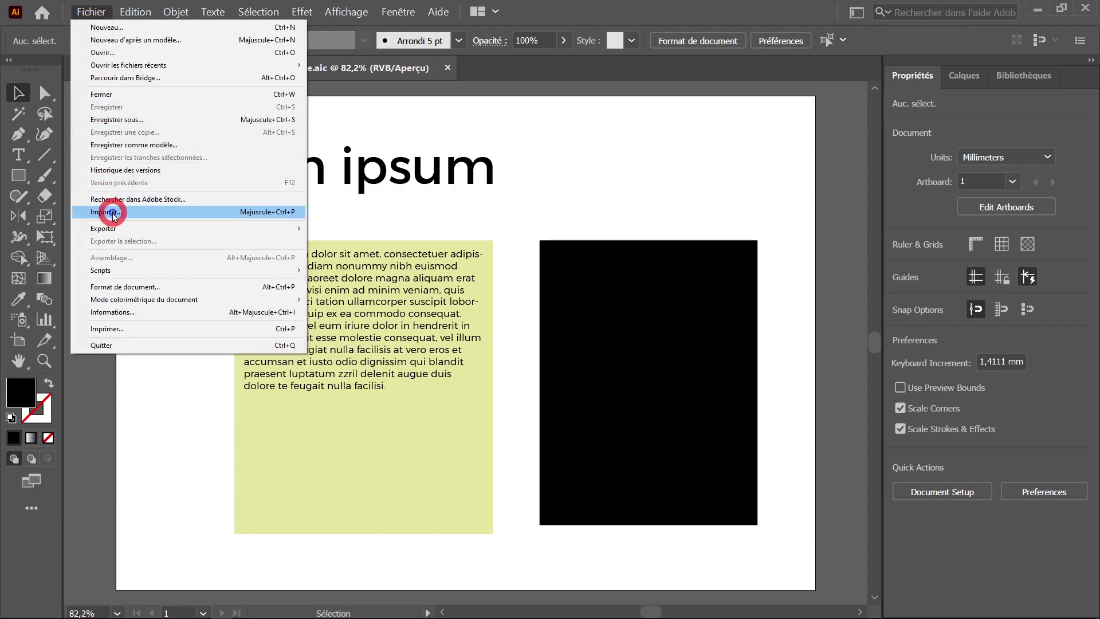
Import the coffee-cup photo Test (1) and place it across the black rectangle.
left_click(113, 213)
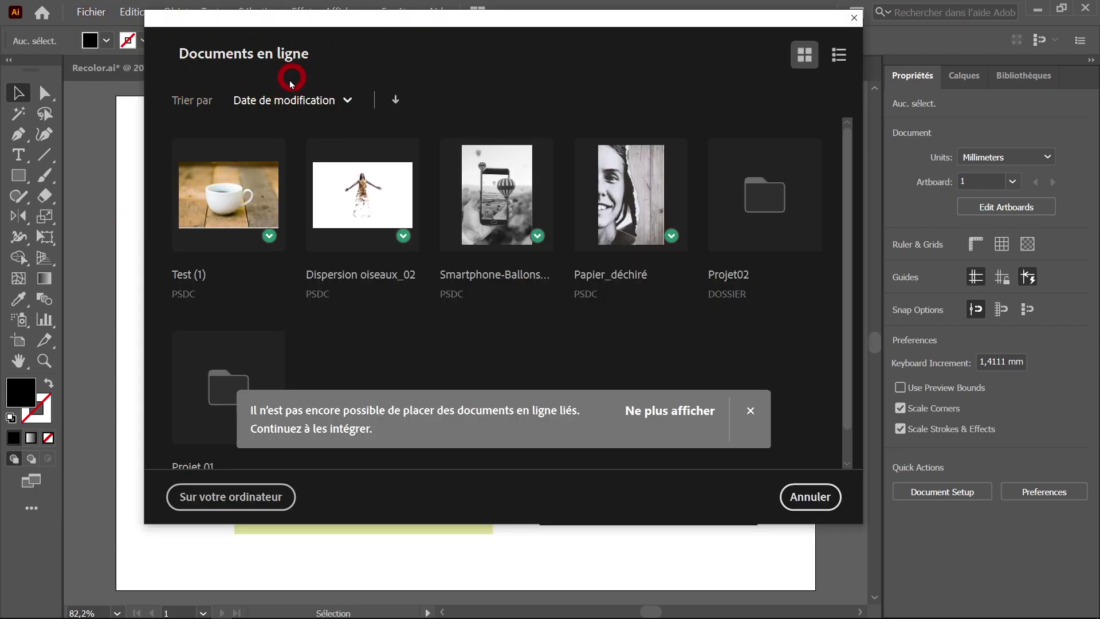
left_click(235, 193)
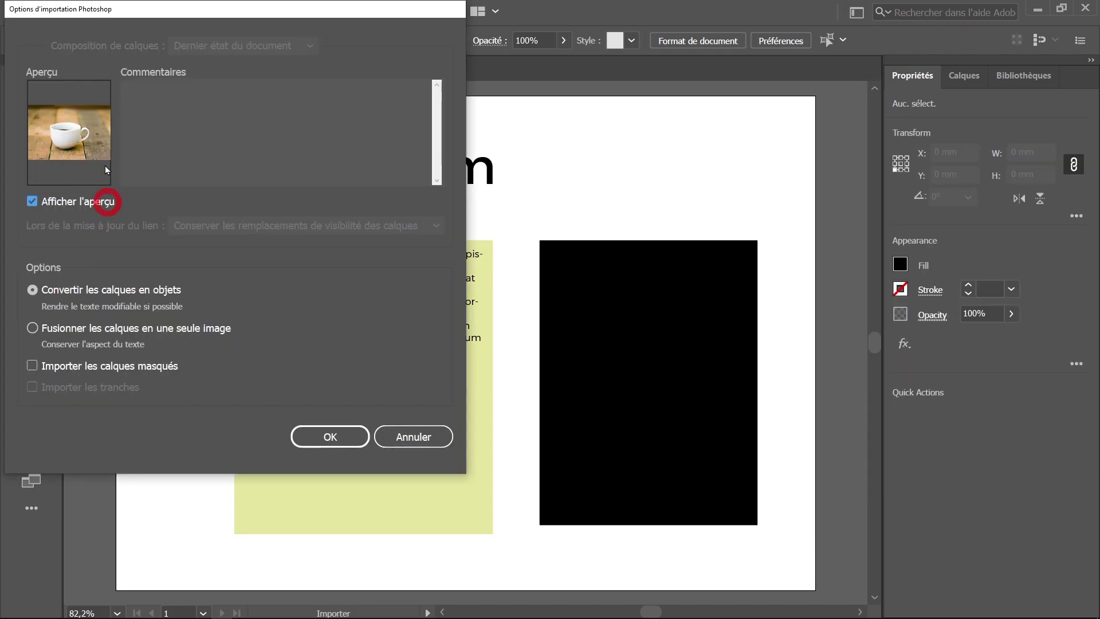
left_click(328, 438)
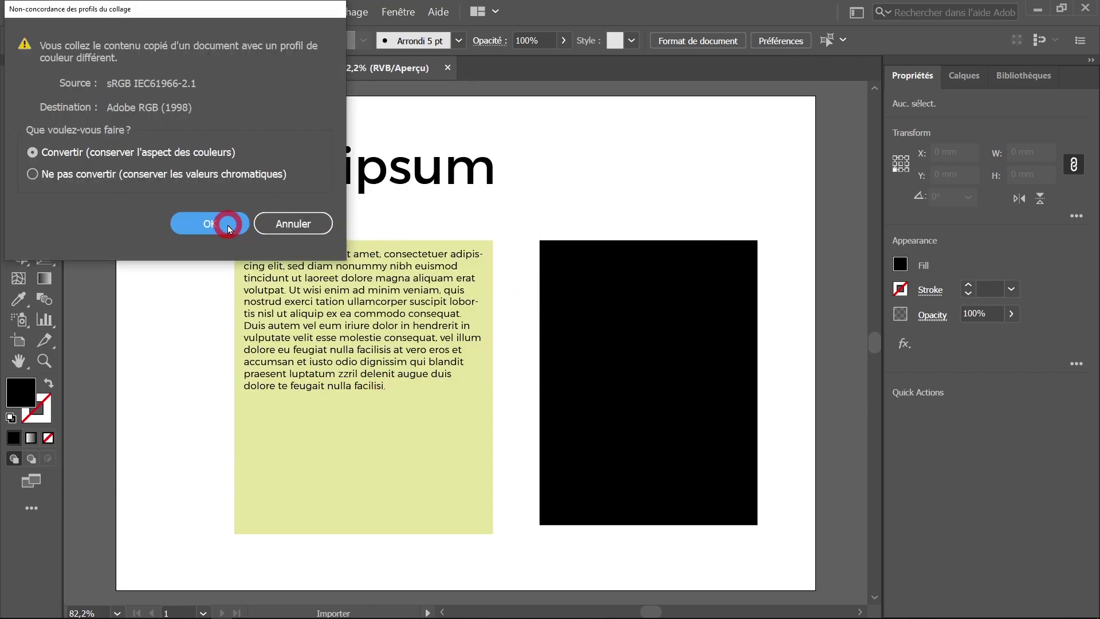
left_click(217, 221)
left_click_drag(540, 271, 758, 417)
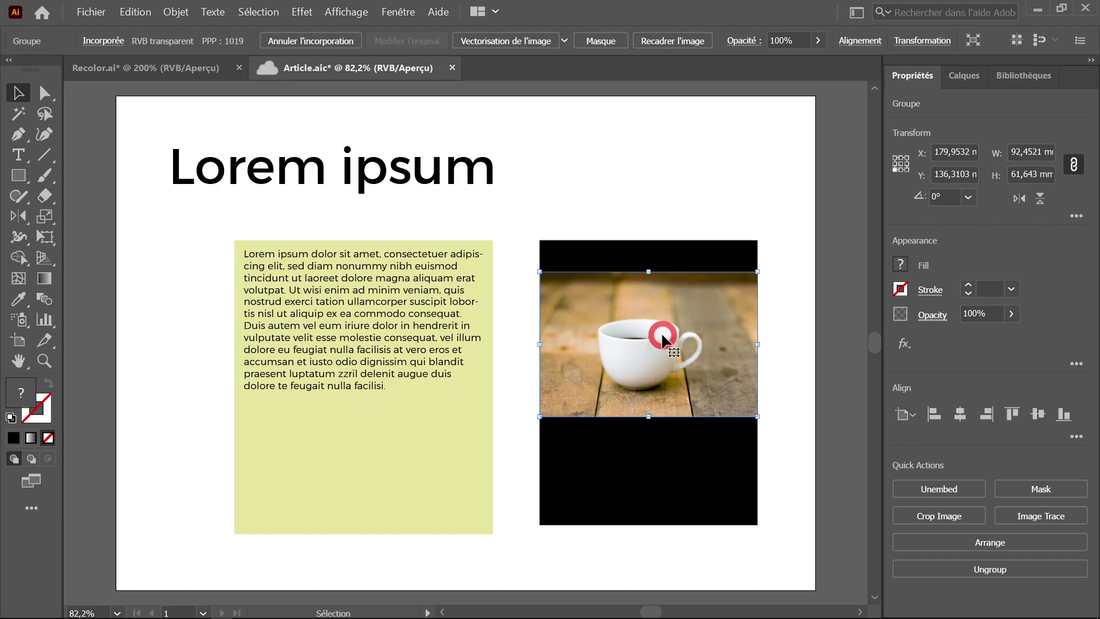
left_click(639, 193)
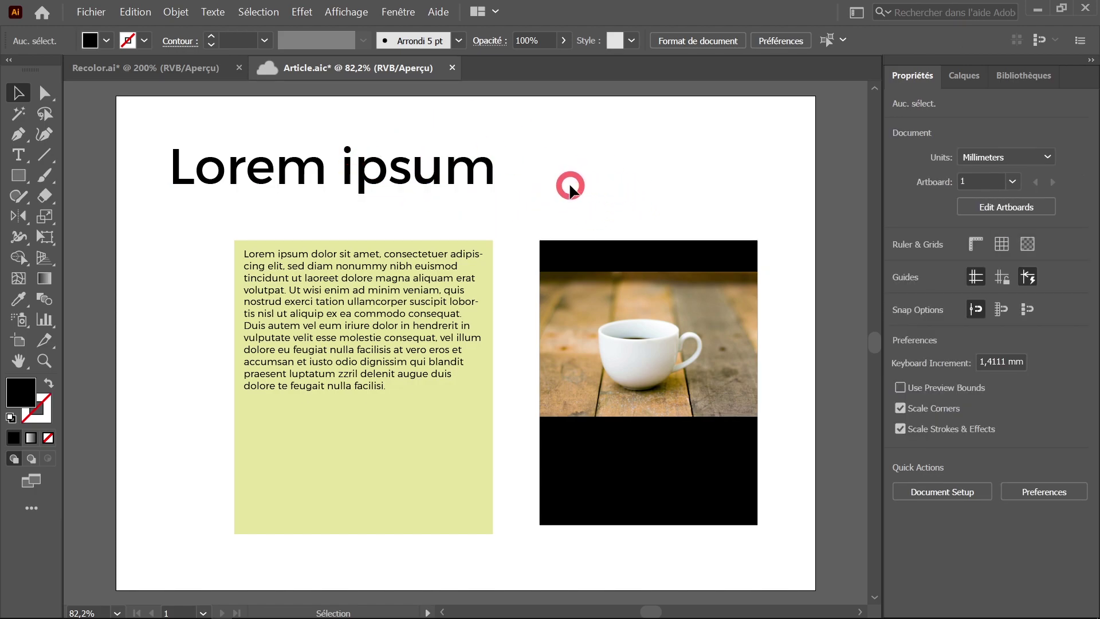
Show the Historique des versions panel and save Article.aic as a new version.
left_click(399, 12)
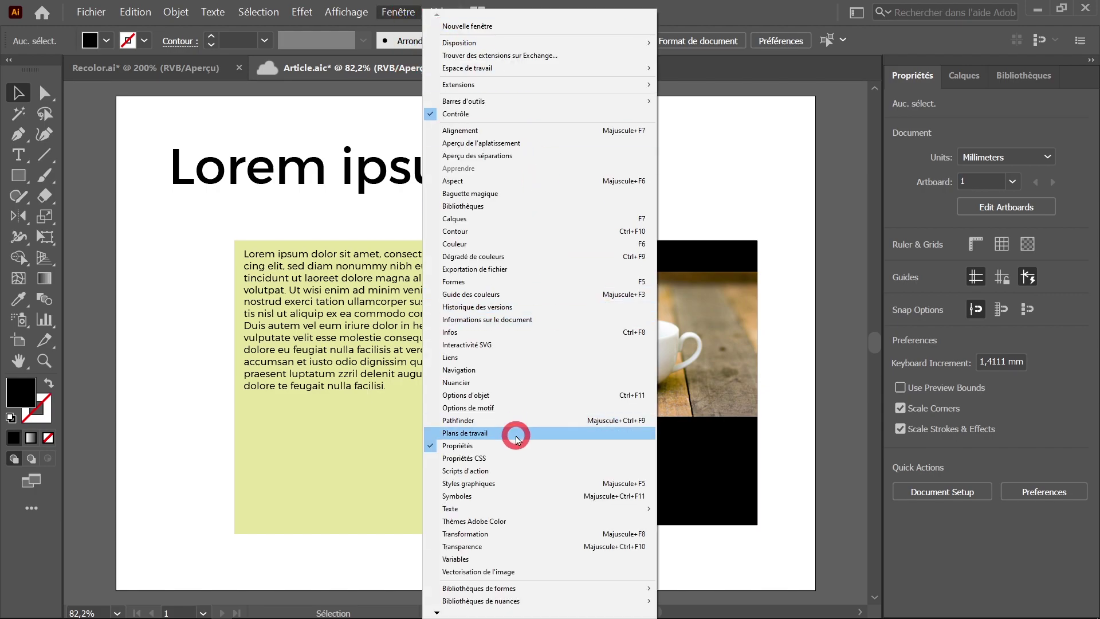
left_click(498, 311)
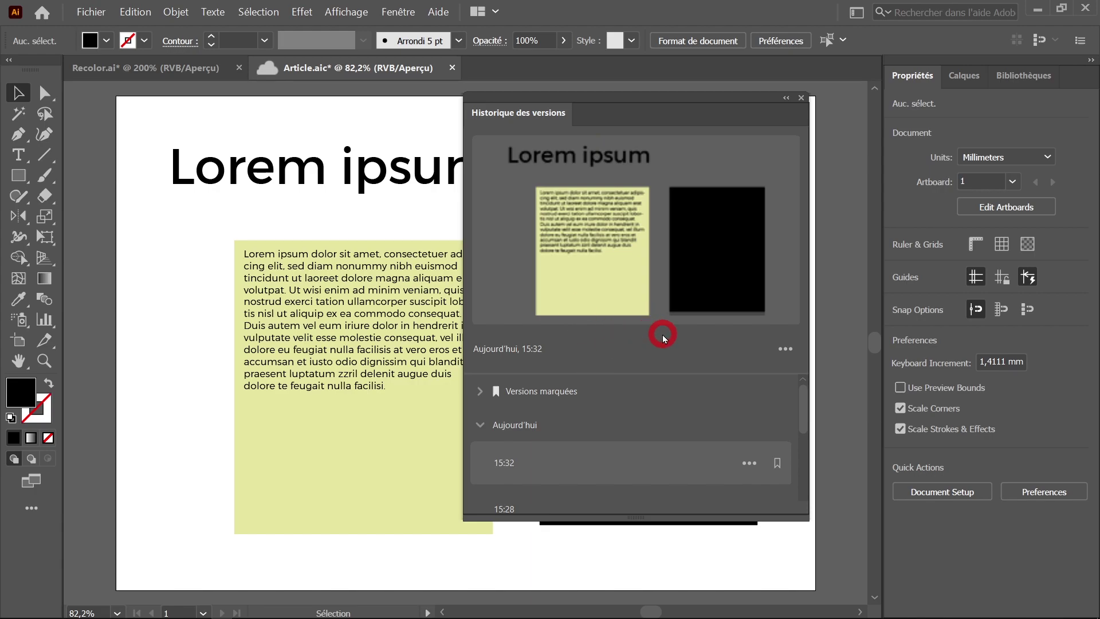
key("ctrl+s")
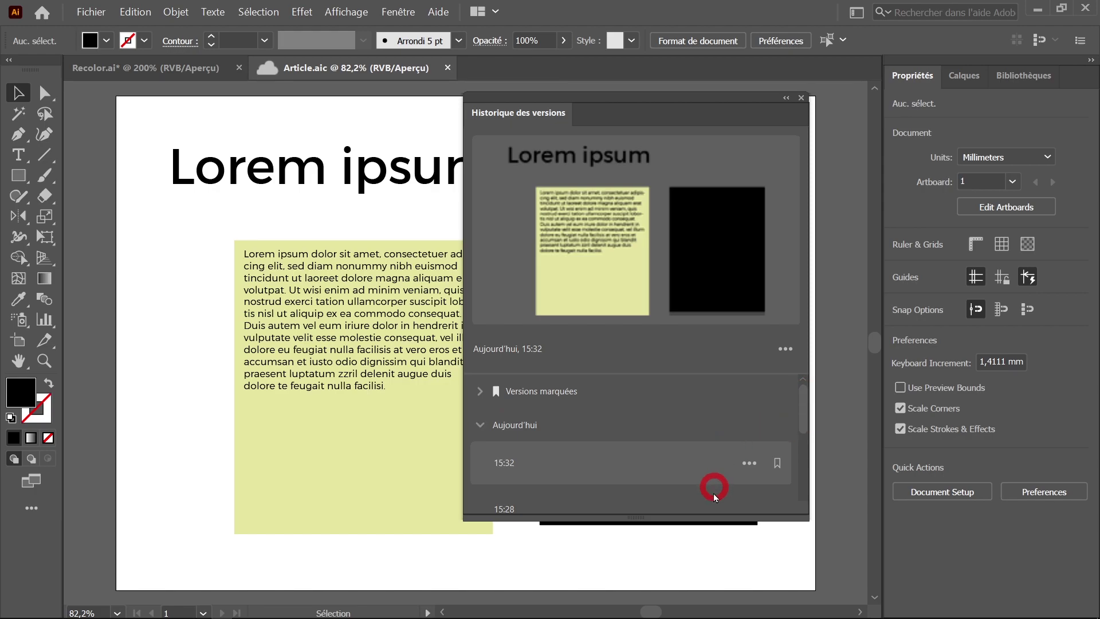
left_click_drag(716, 516, 716, 553)
Preview the saved versions at 15:28, 14:57, 15:32 and finally 17:18.
scroll(747, 457, "down", 1)
scroll(746, 457, "up", 3)
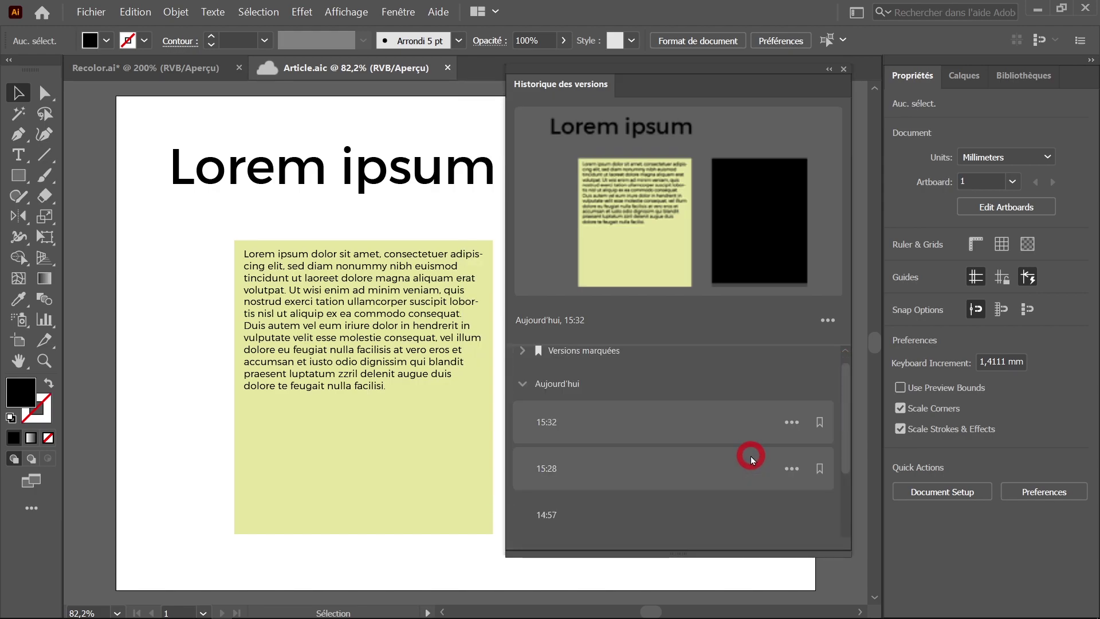
scroll(705, 423, "down", 3)
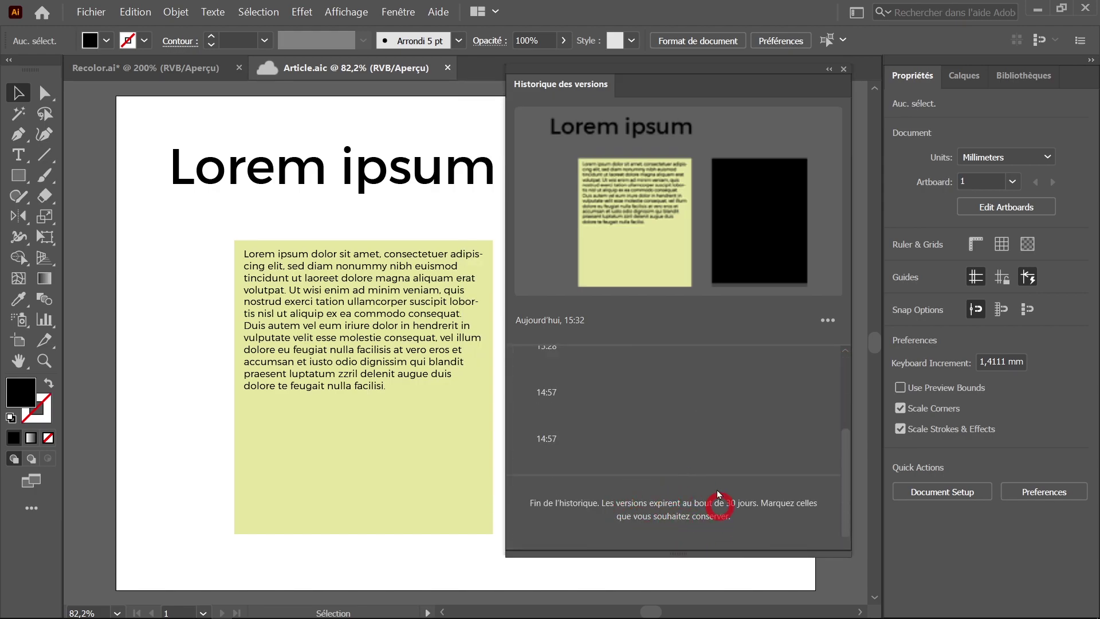
scroll(688, 480, "up", 2)
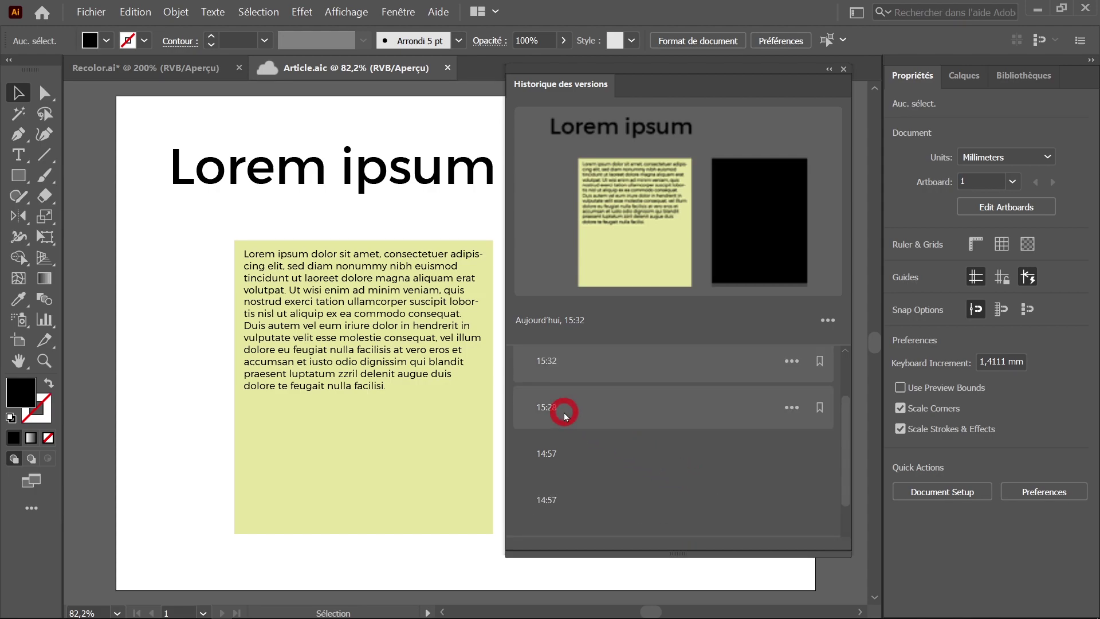
left_click(563, 411)
left_click(566, 452)
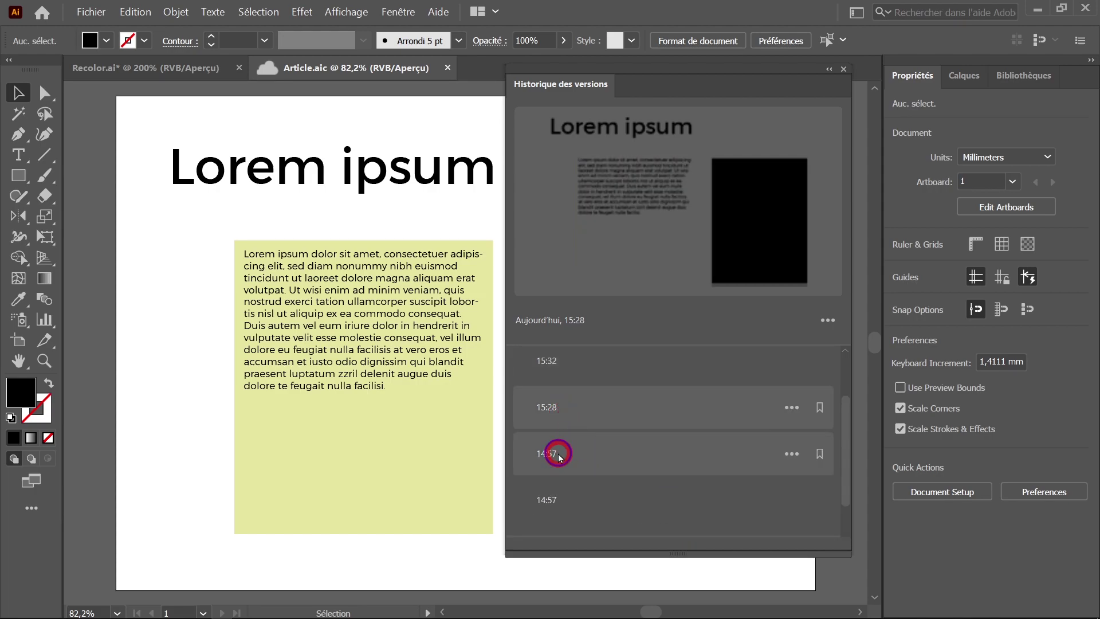
scroll(565, 453, "up", 1)
scroll(570, 487, "down", 1)
left_click(623, 485)
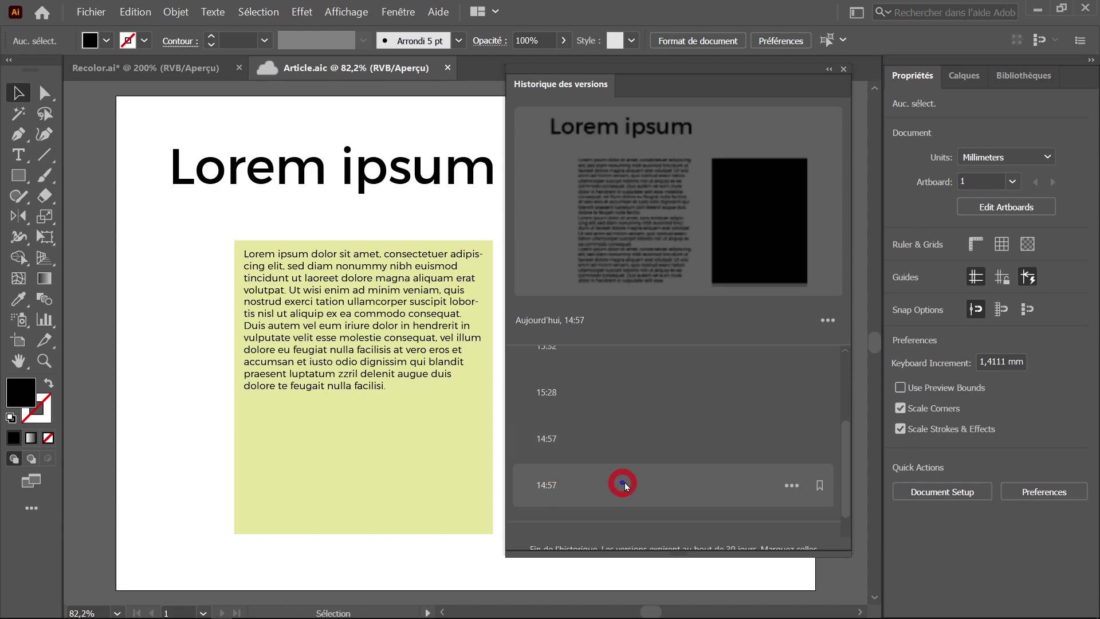
left_click(621, 405)
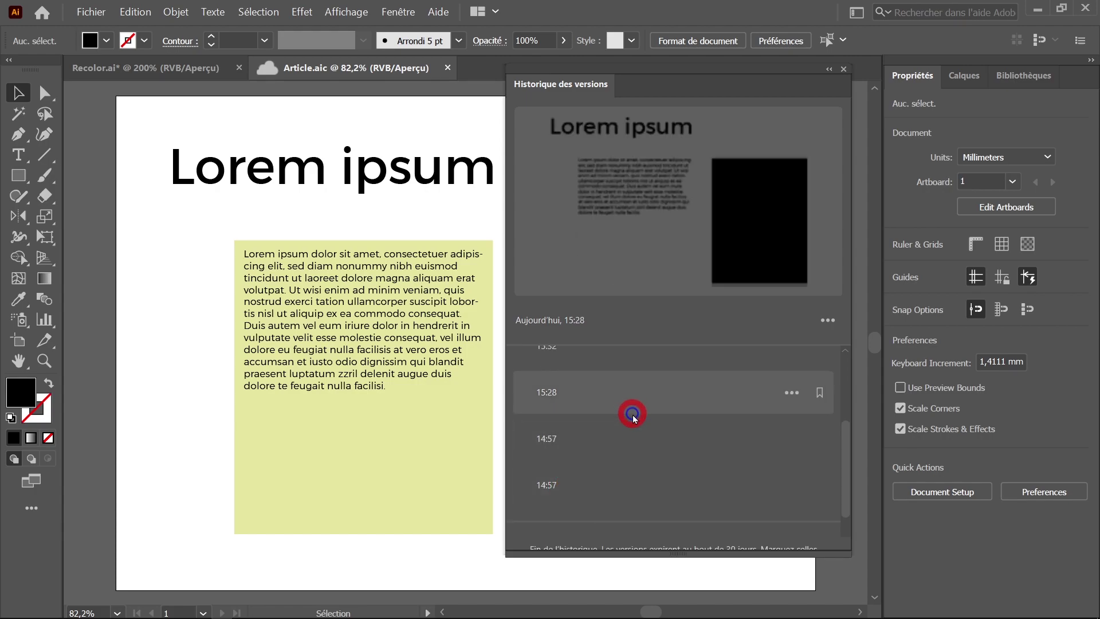
scroll(634, 420, "up", 1)
left_click(634, 420)
scroll(627, 413, "up", 1)
left_click(627, 416)
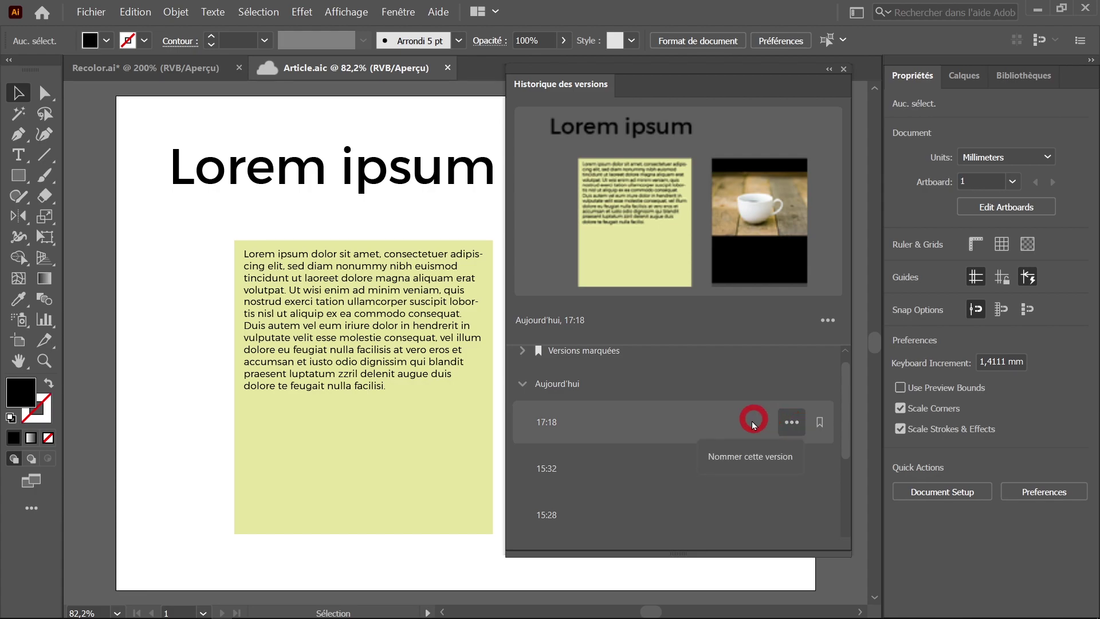
Name the 17:18 version 'Article' and expand Versions marquées to show it.
left_click(729, 466)
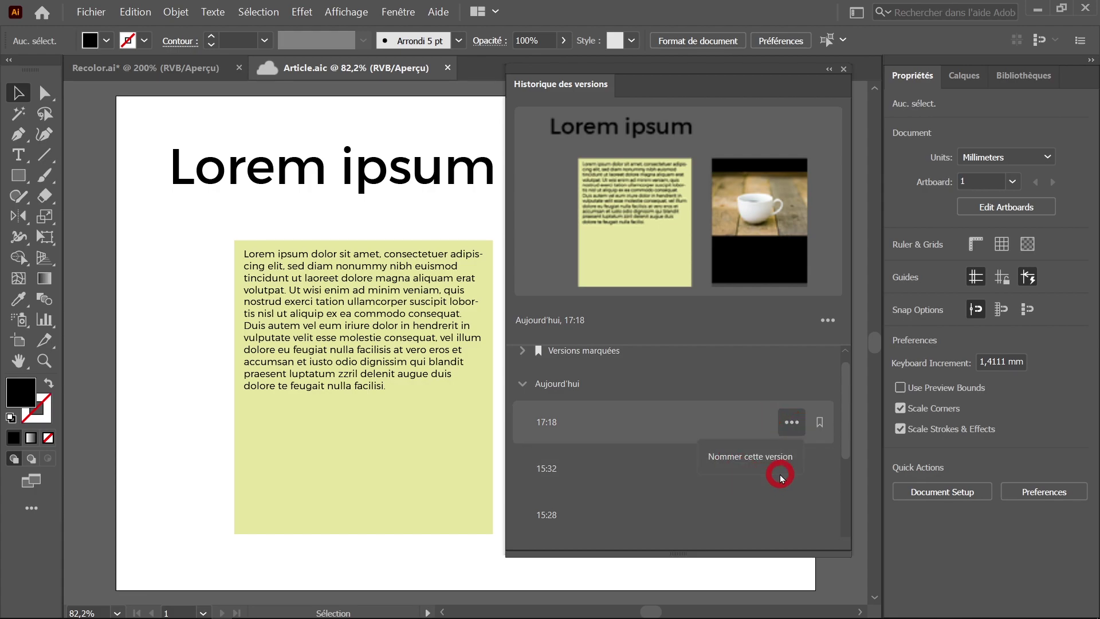
left_click(820, 424)
left_click(820, 424)
type("Article")
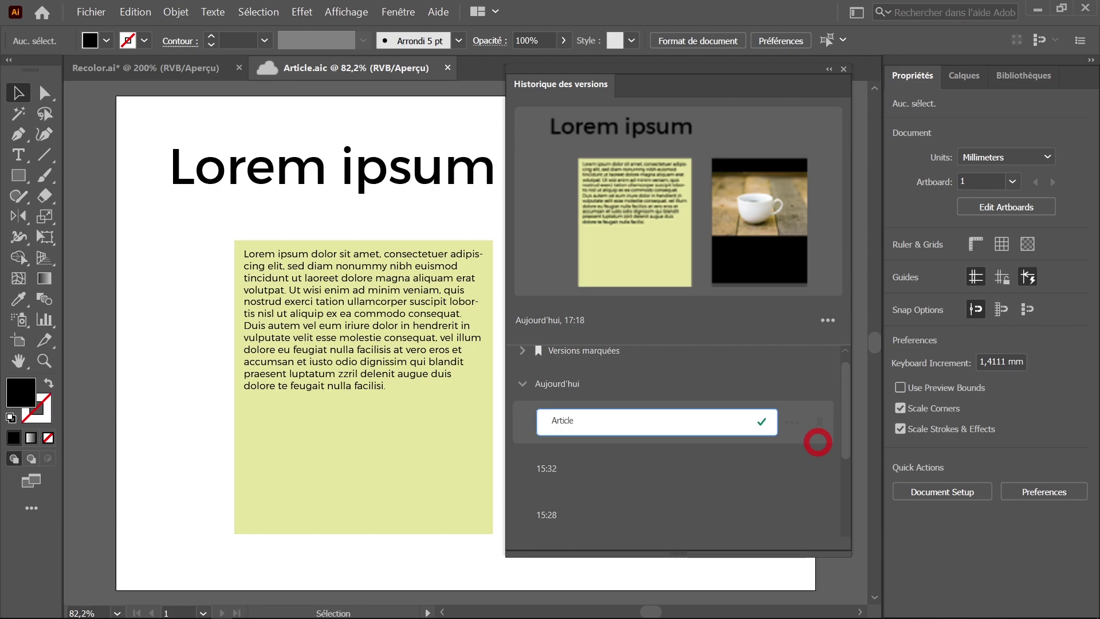
left_click(818, 442)
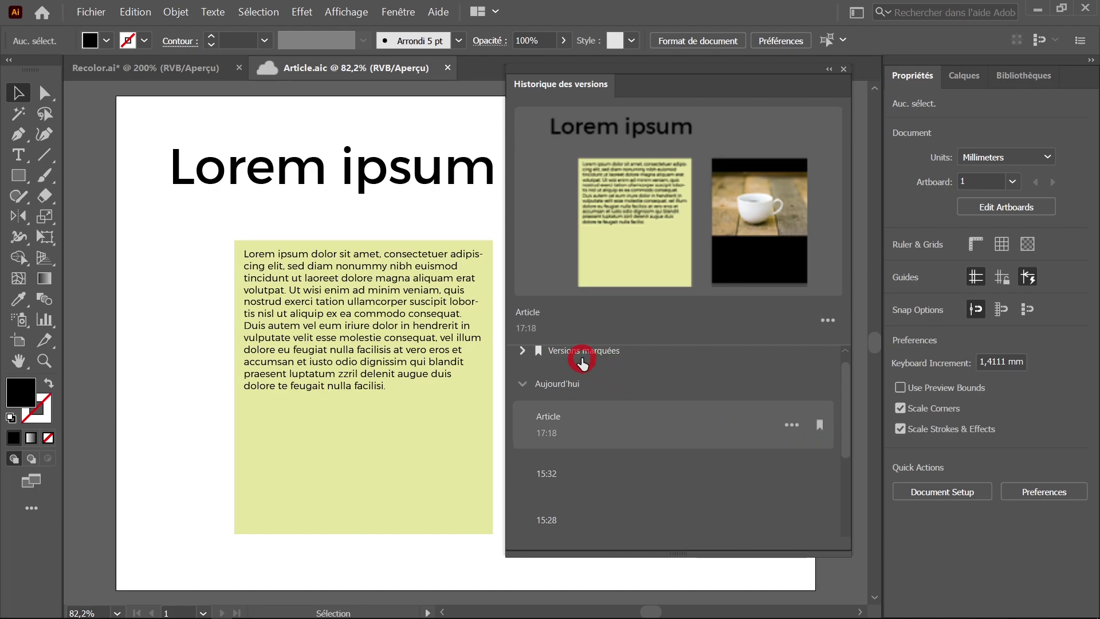
left_click(523, 363)
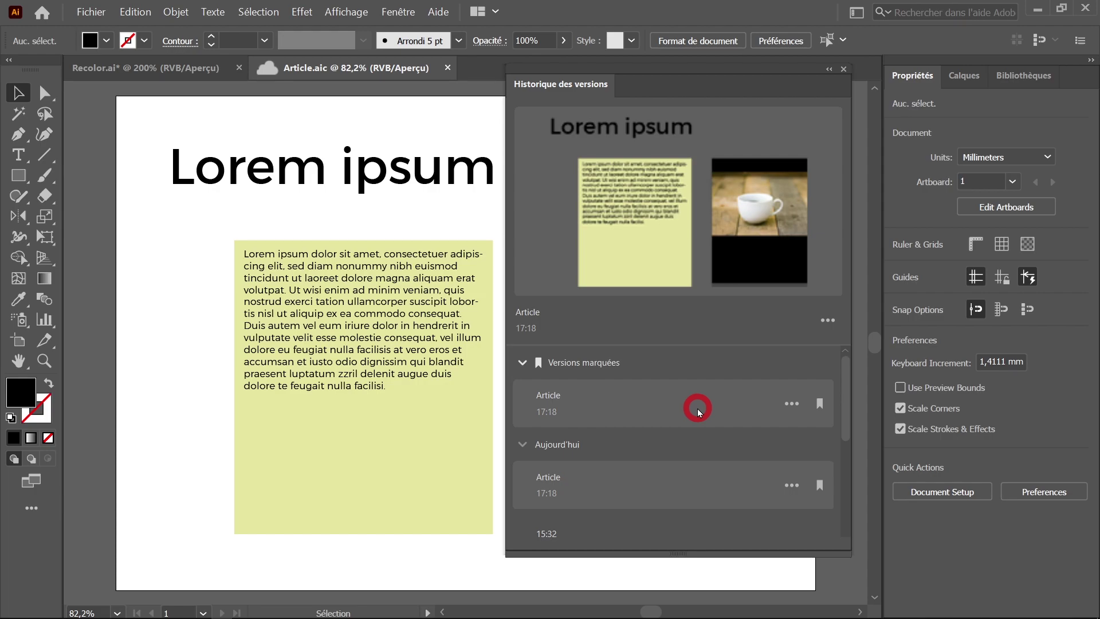
scroll(699, 411, "down", 2)
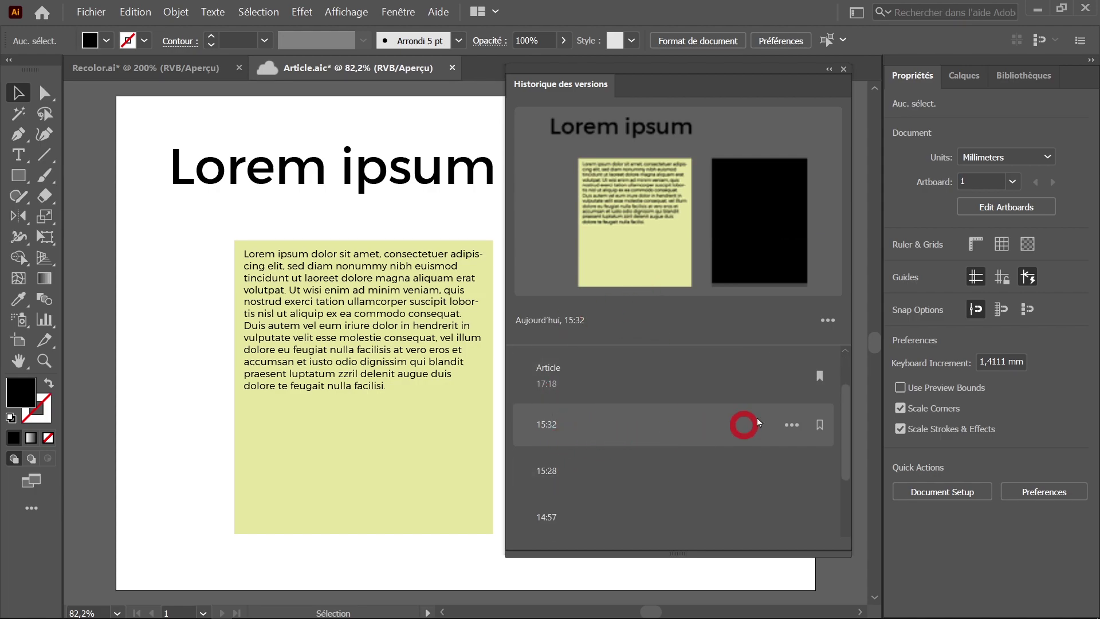
Restore the 15:32 version of Article.aic and pan to show the plain black rectangle.
left_click(828, 321)
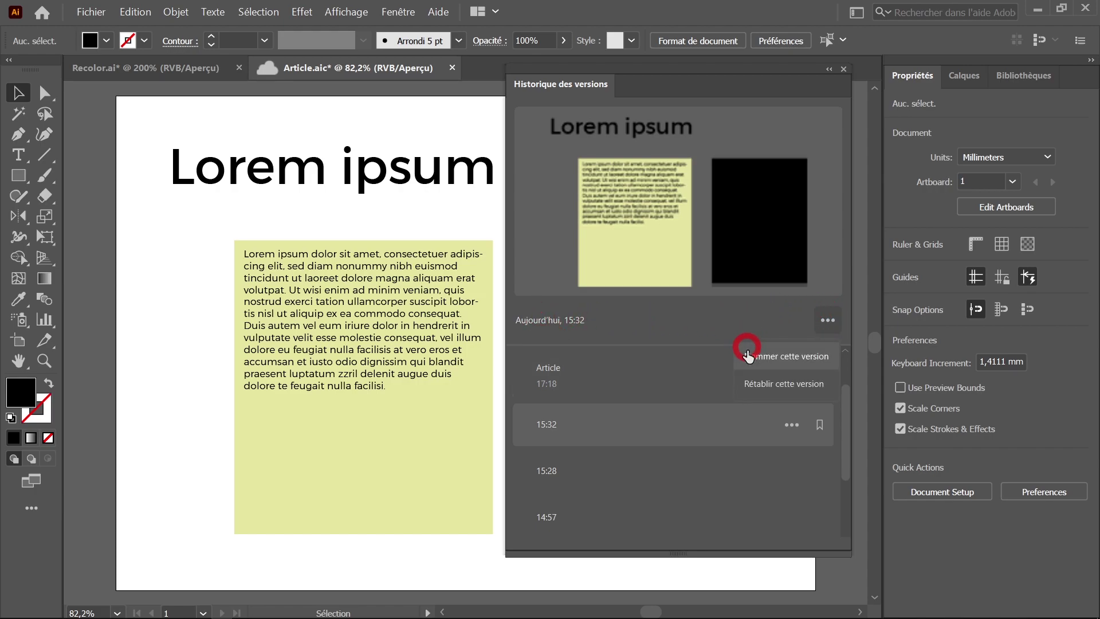
left_click(783, 390)
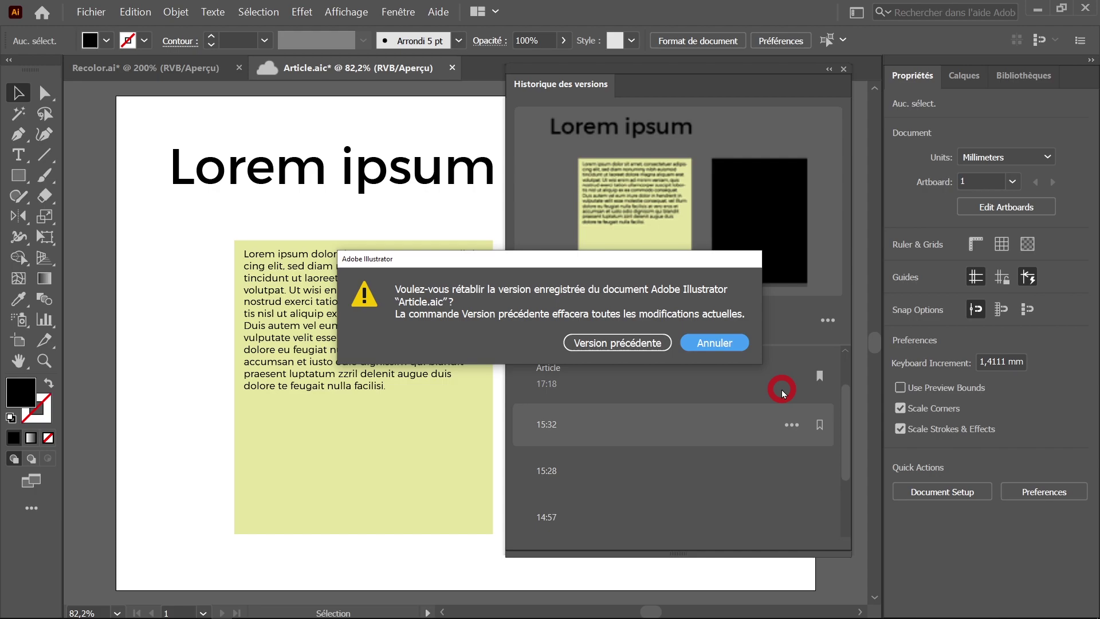
left_click(601, 346)
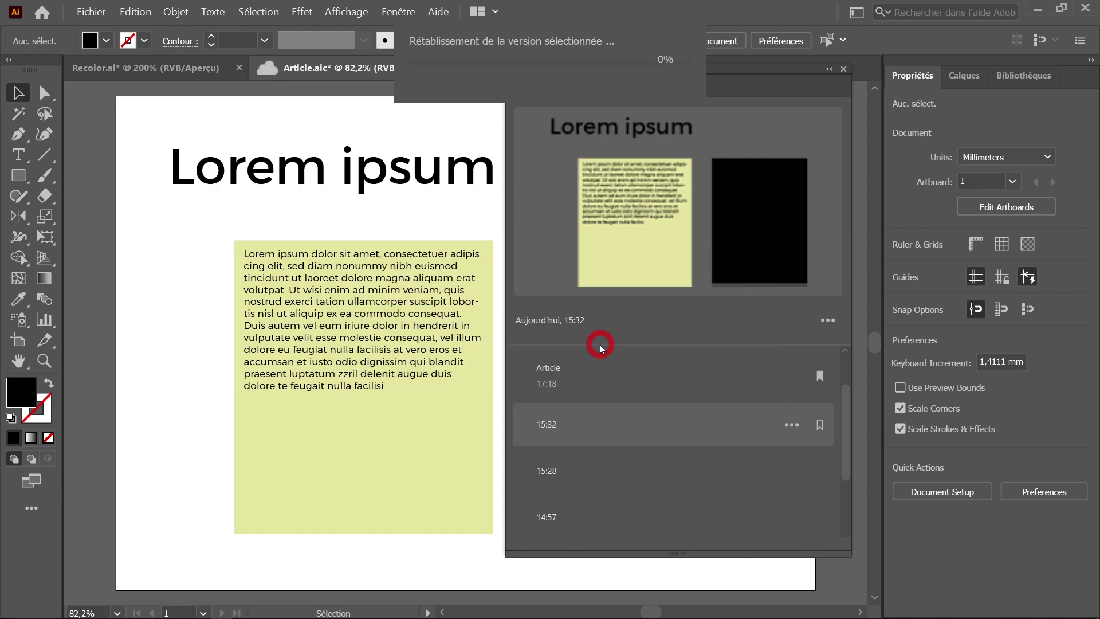
left_click(422, 266)
key("ctrl+minus")
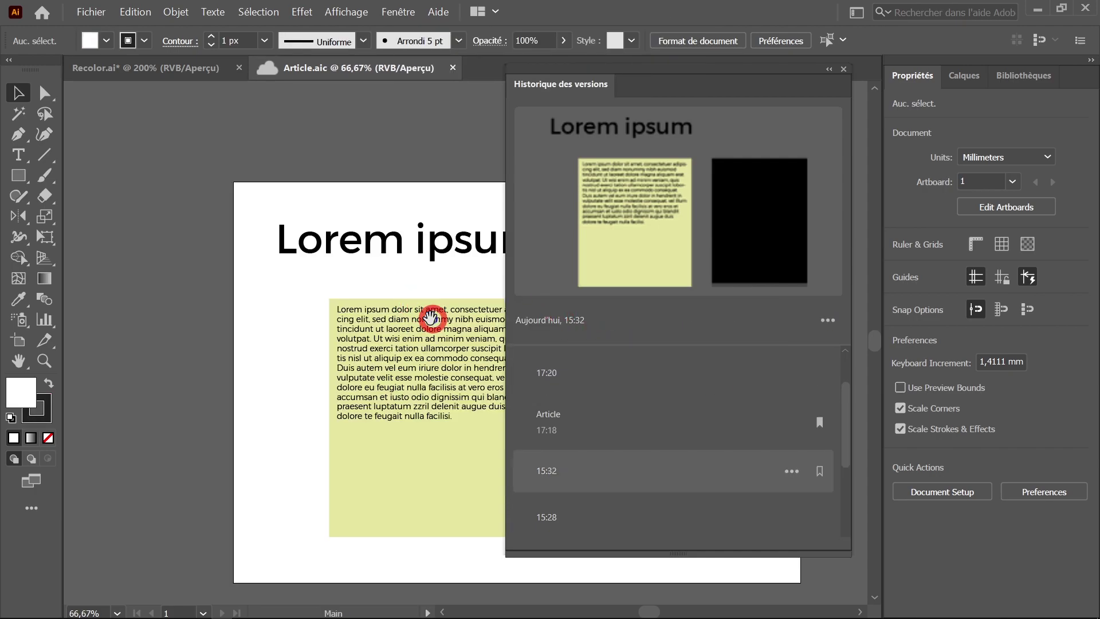
left_click_drag(423, 319, 308, 310)
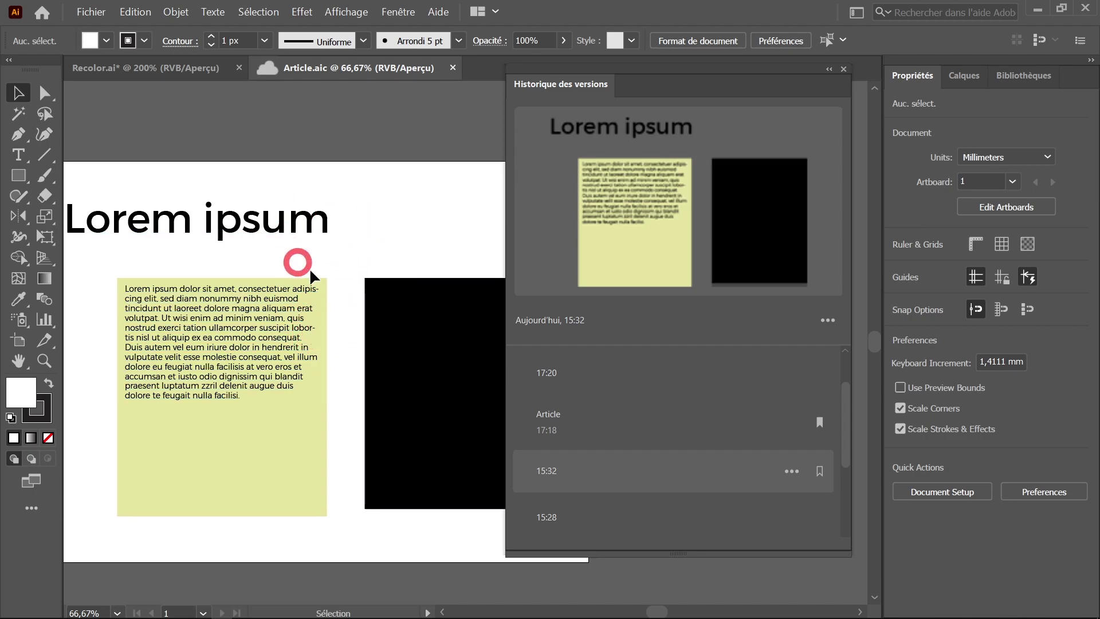
left_click_drag(340, 317, 384, 273)
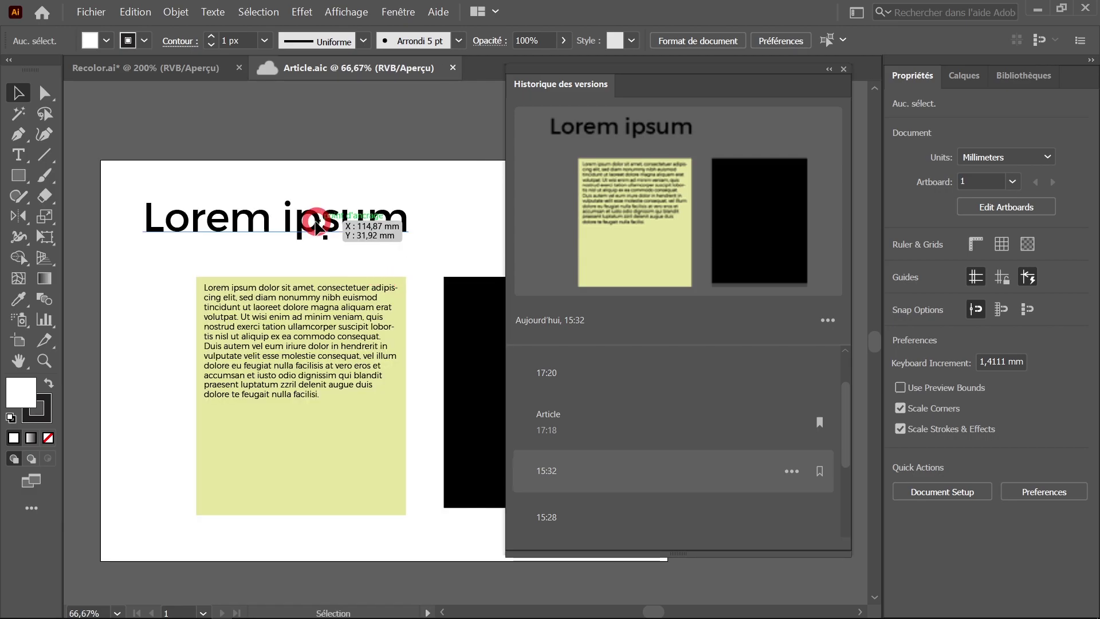
left_click(91, 11)
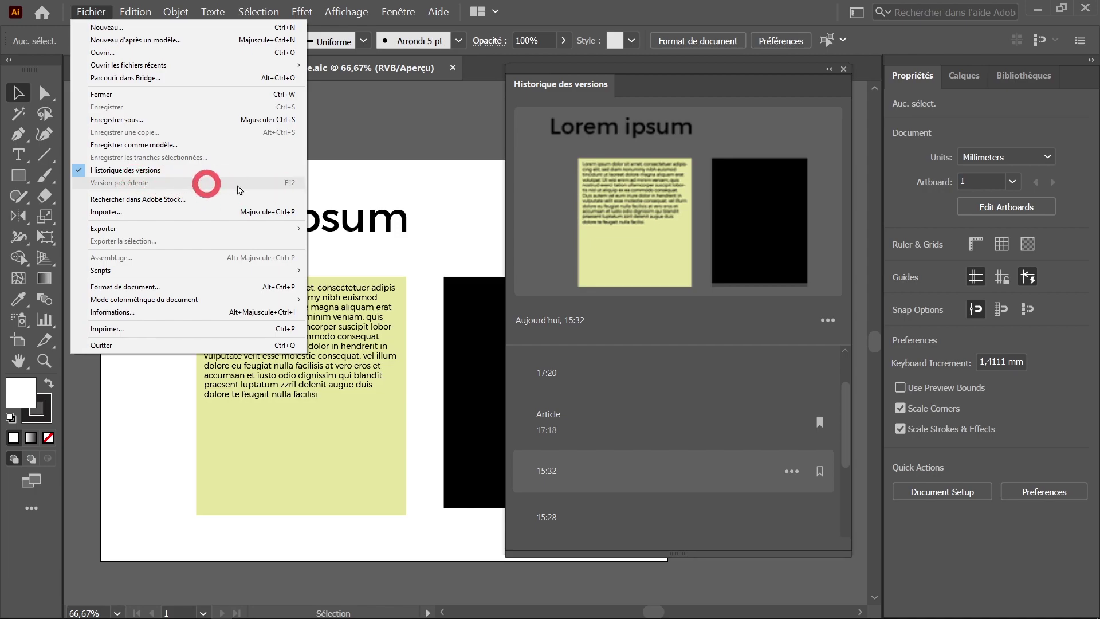
Preview the text-only 14:57 version, then the bookmarked Article version from 17:18.
left_click(405, 177)
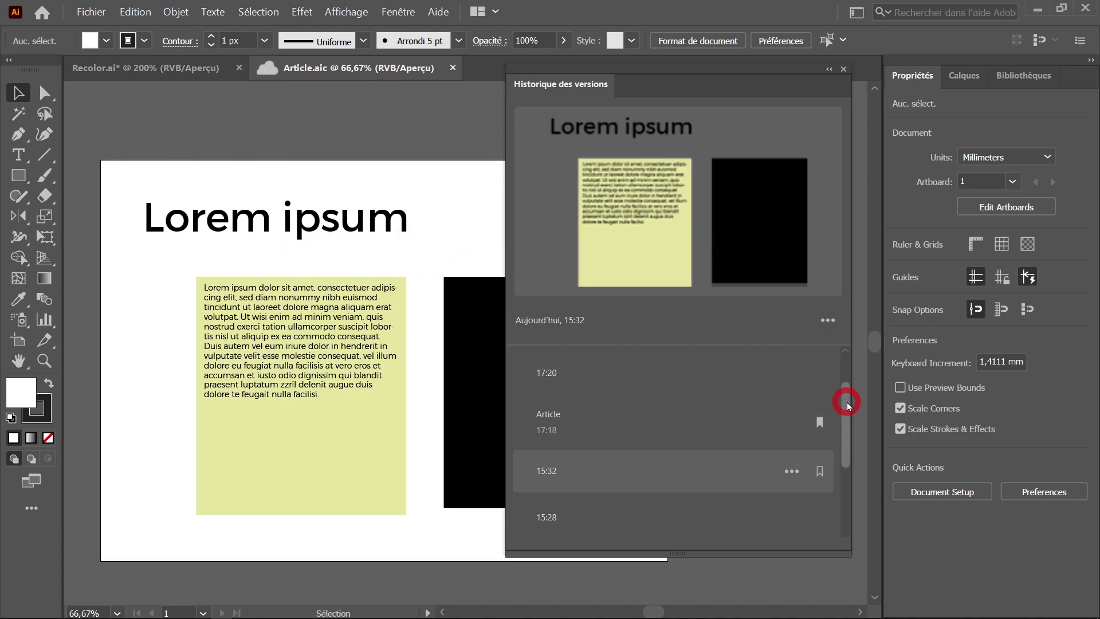
left_click_drag(847, 404, 853, 476)
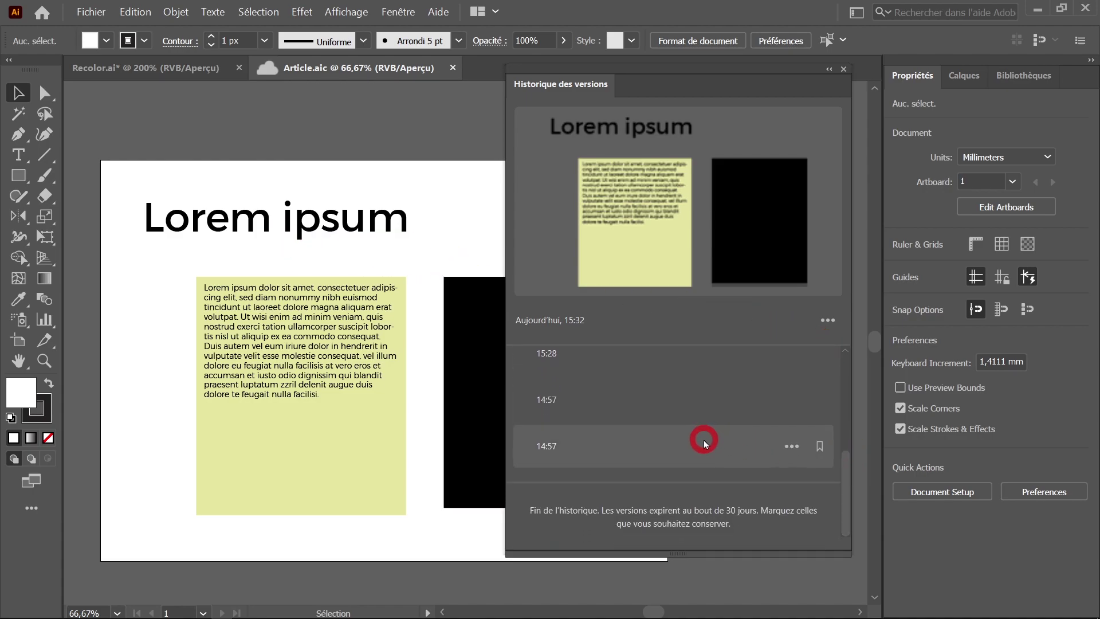
left_click(705, 443)
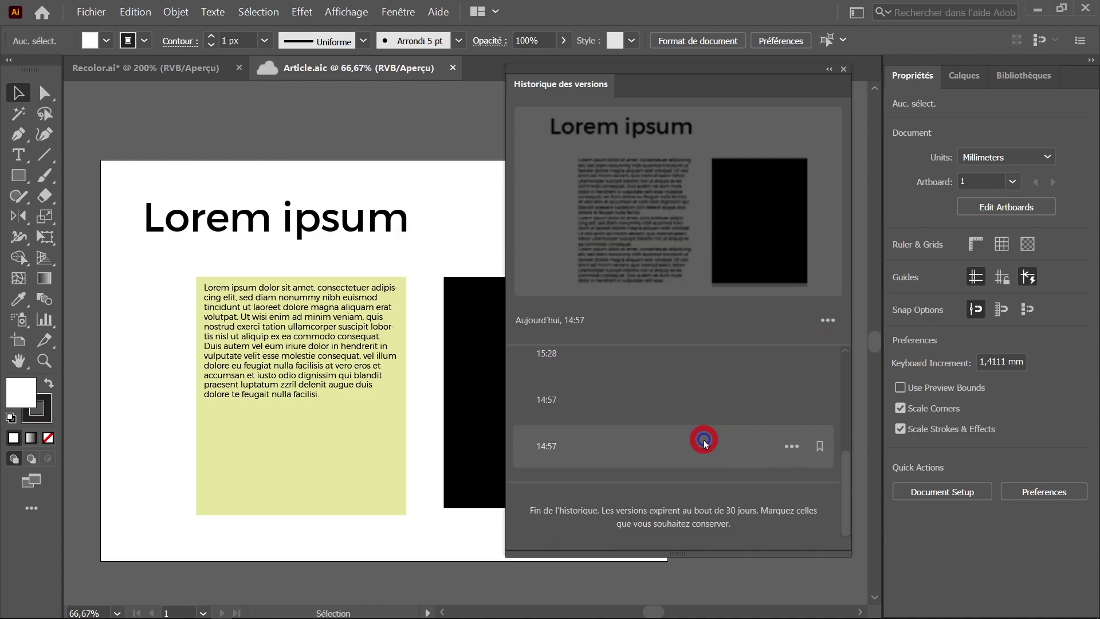
left_click(824, 321)
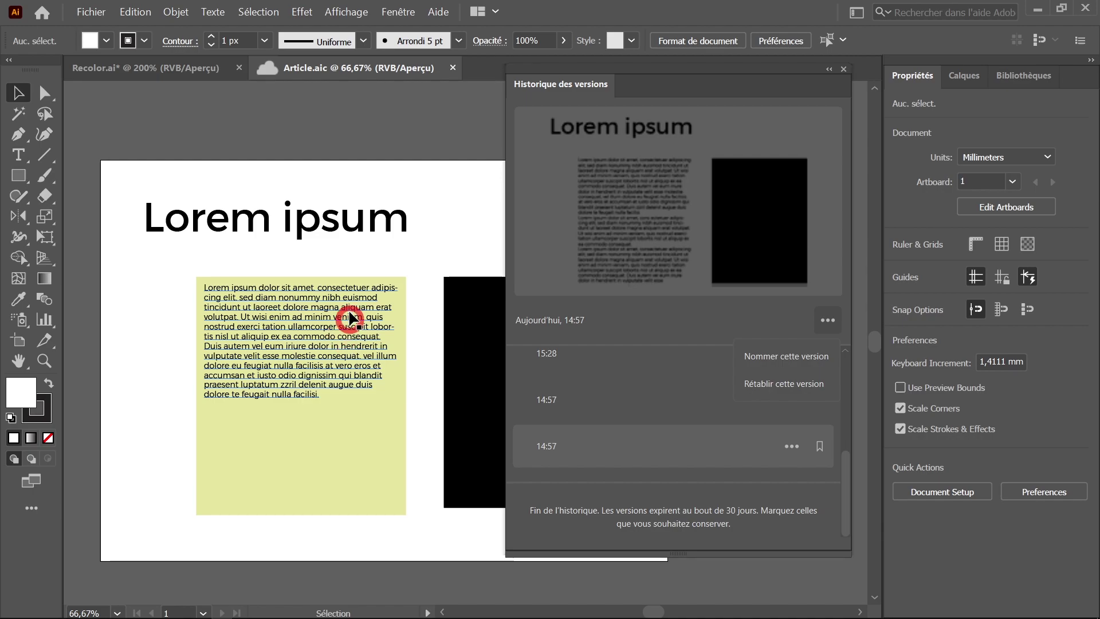
left_click_drag(848, 495, 845, 377)
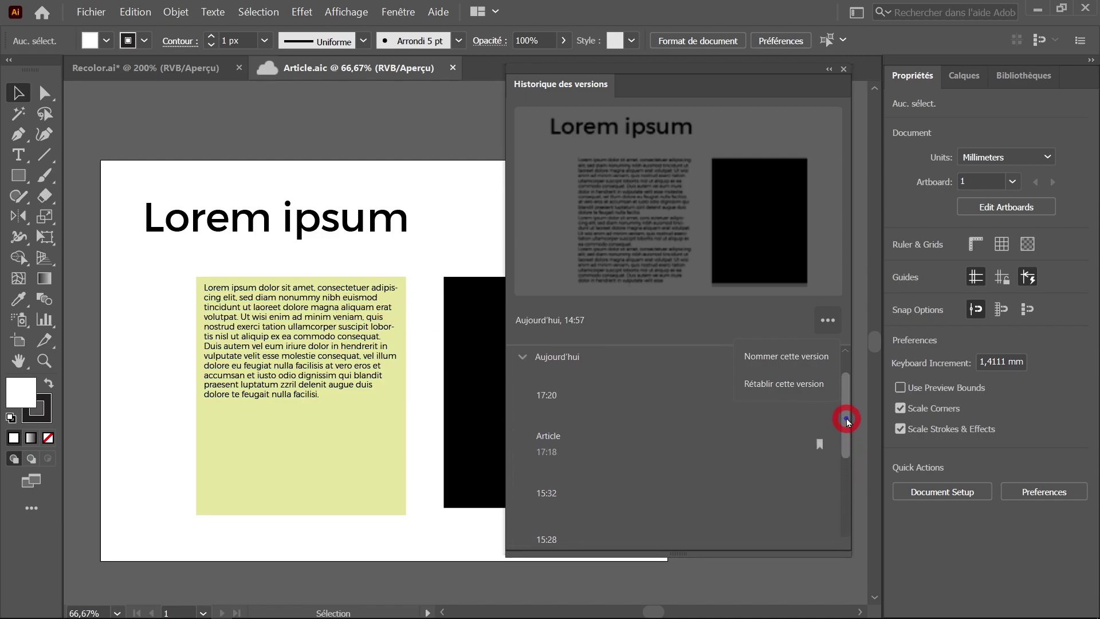
left_click(642, 361)
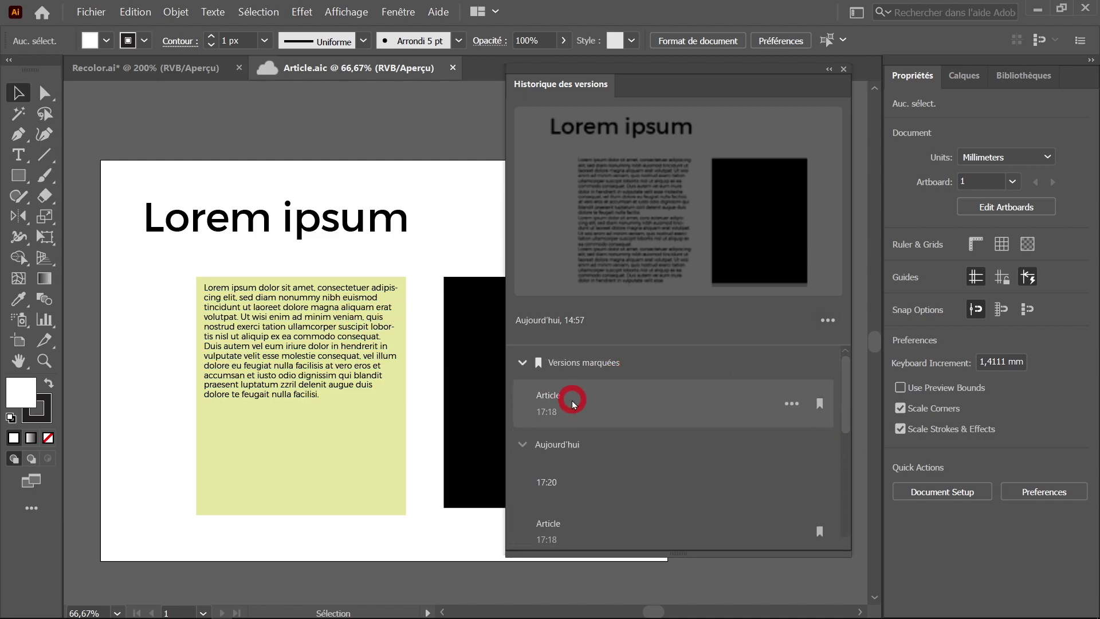
left_click(636, 405)
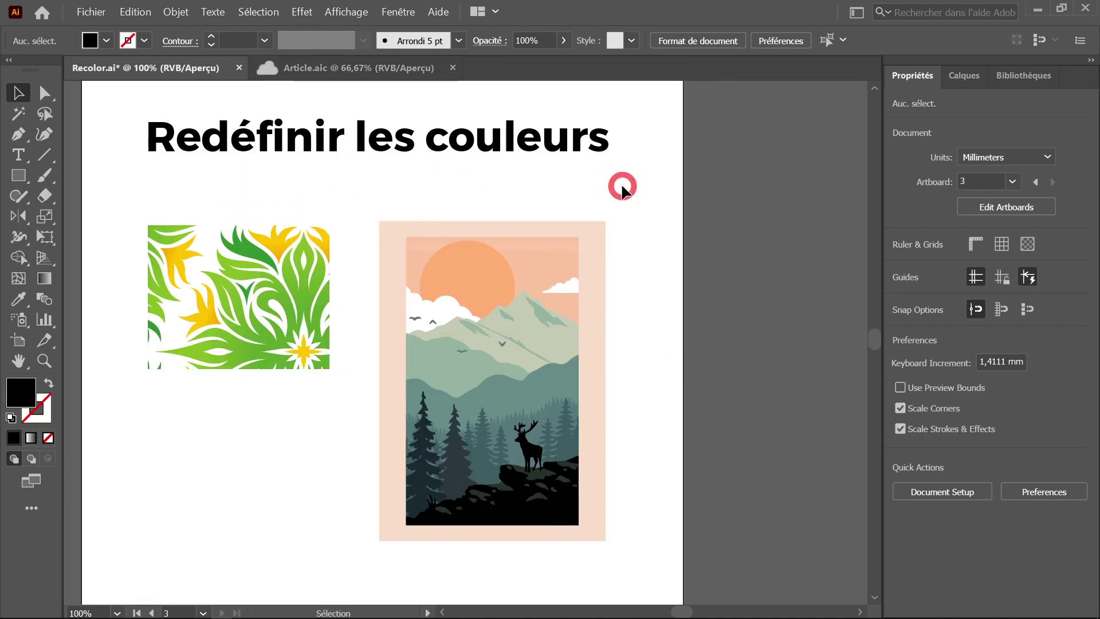
In the Recolor document, select the floral pattern and then the mountain landscape illustration.
left_click_drag(631, 230, 658, 219)
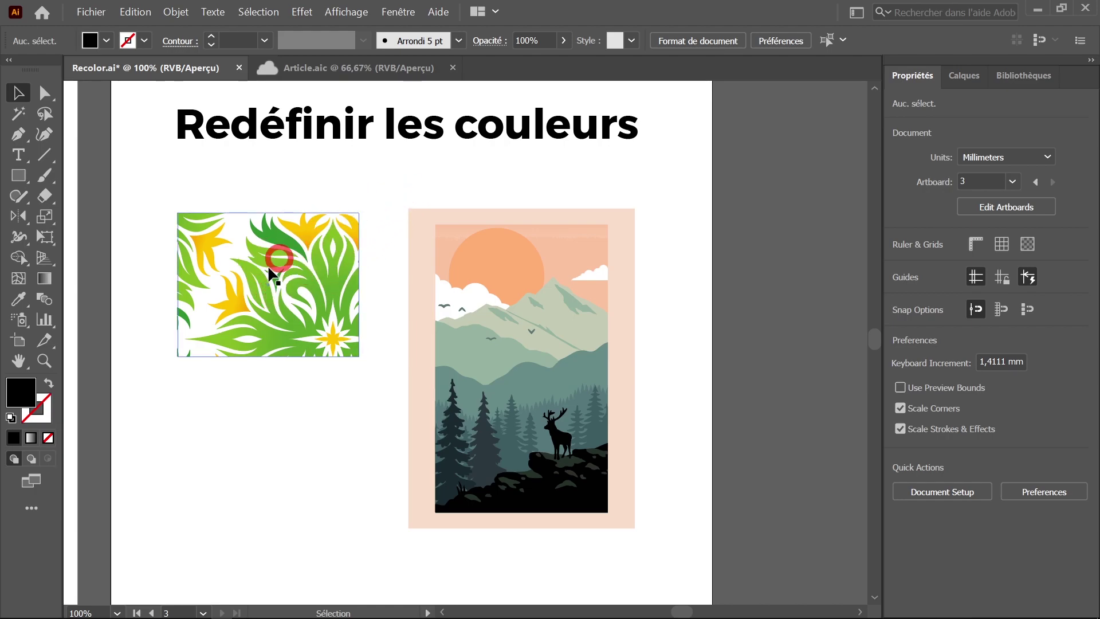
left_click(310, 277)
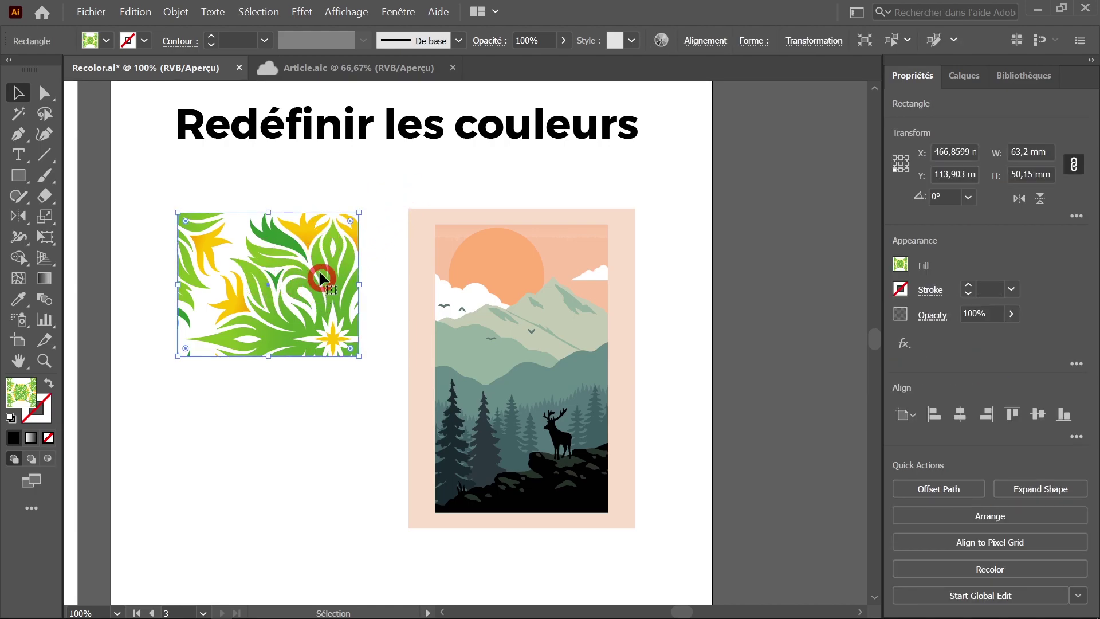
left_click(532, 311)
left_click(683, 274)
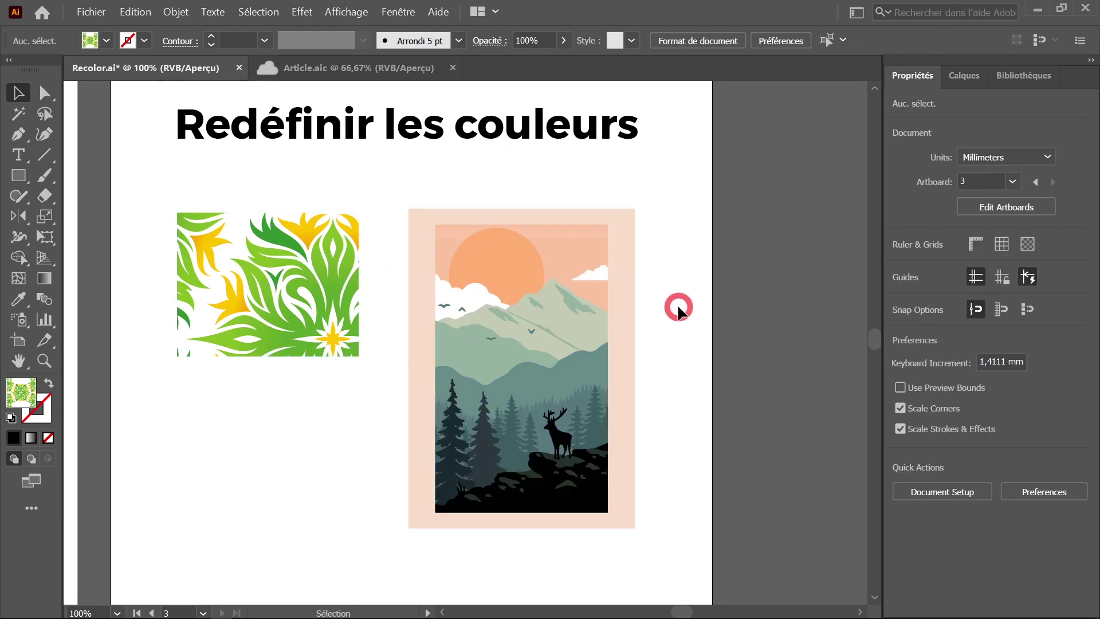
left_click(626, 305)
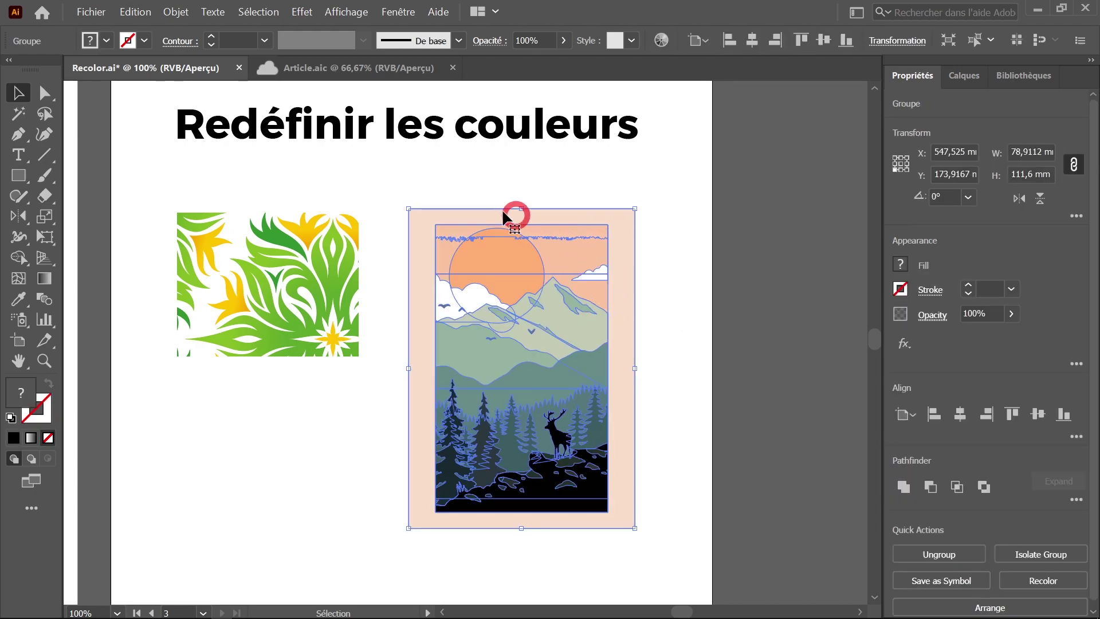
left_click(337, 238)
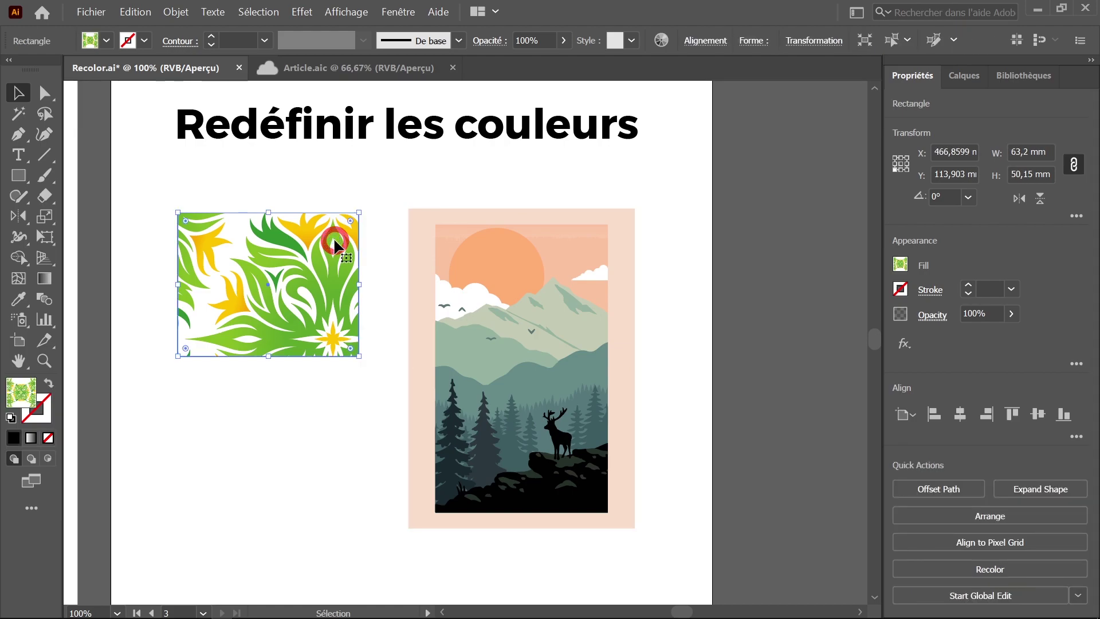
left_click(487, 284)
left_click(500, 257, "shift")
left_click(500, 277)
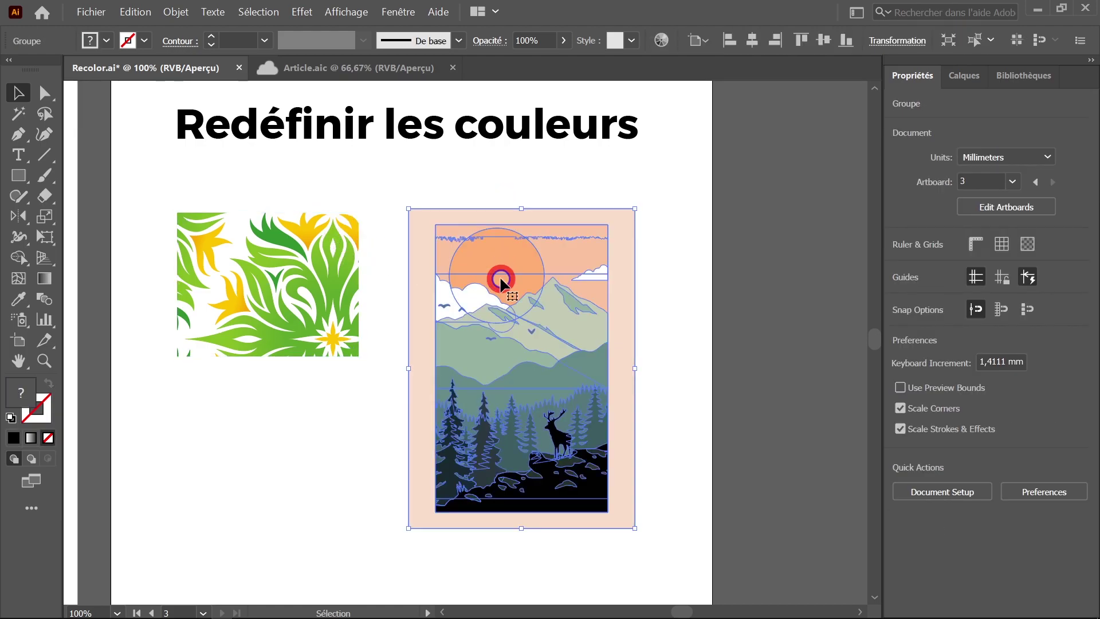
left_click_drag(500, 276, 528, 291)
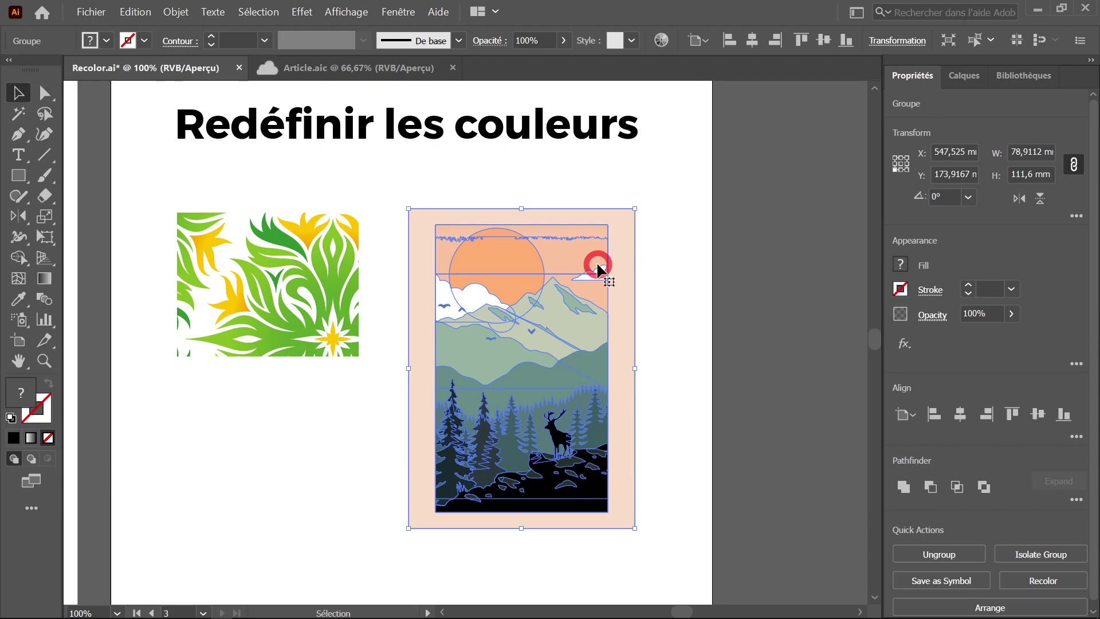
Select the mountain landscape as one 78,91 × 111,6 mm group and point at Recolor Artwork.
left_click(143, 13)
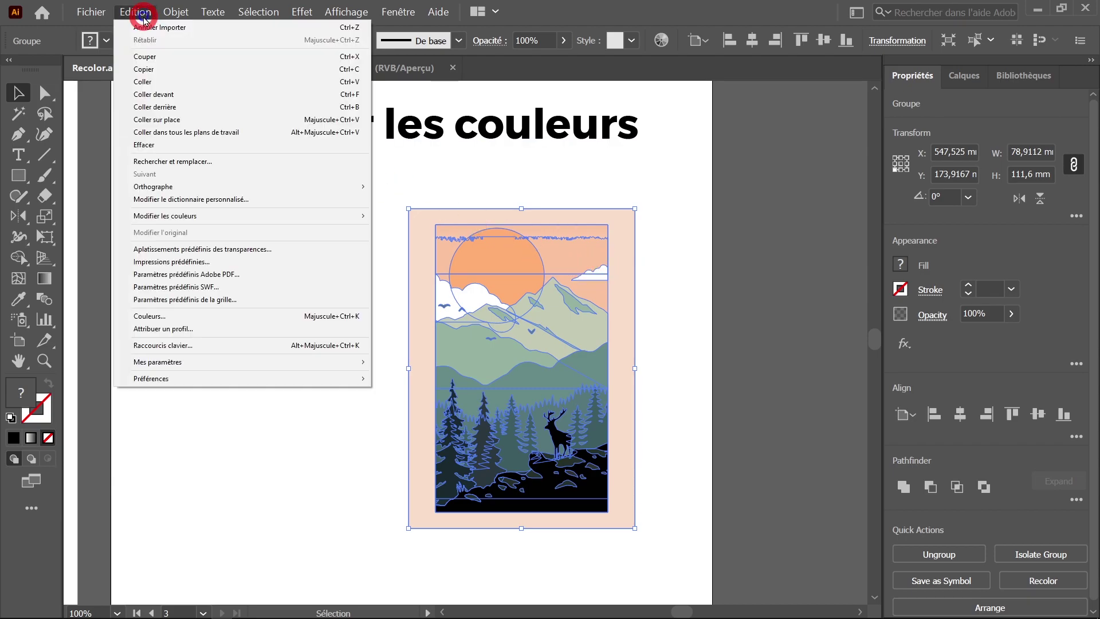
mouse_move(189, 216)
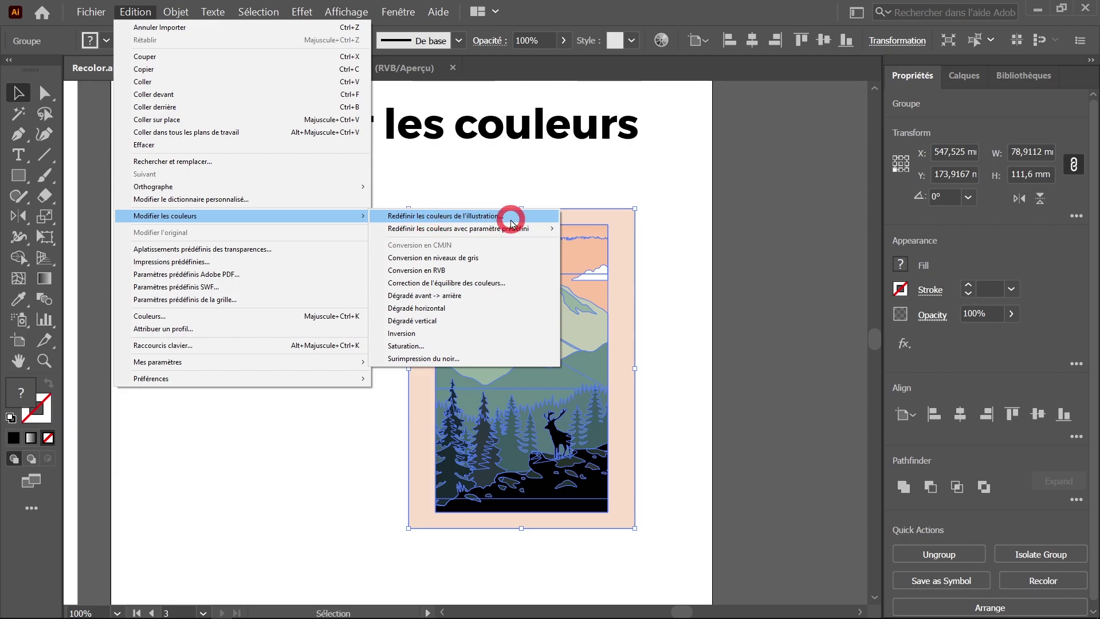
left_click(652, 170)
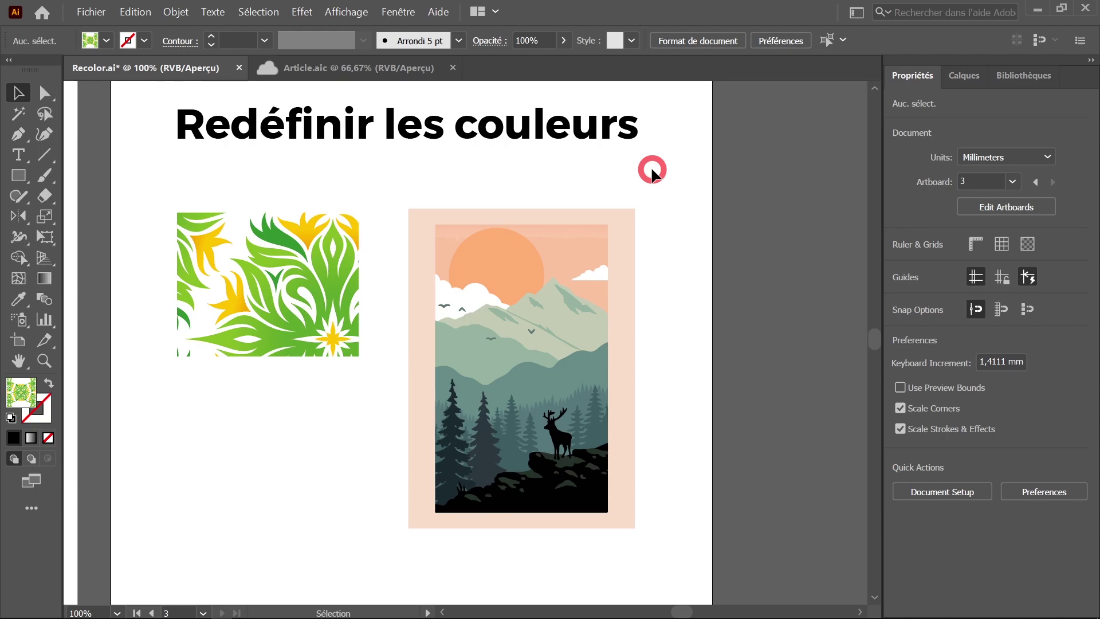
left_click(594, 265)
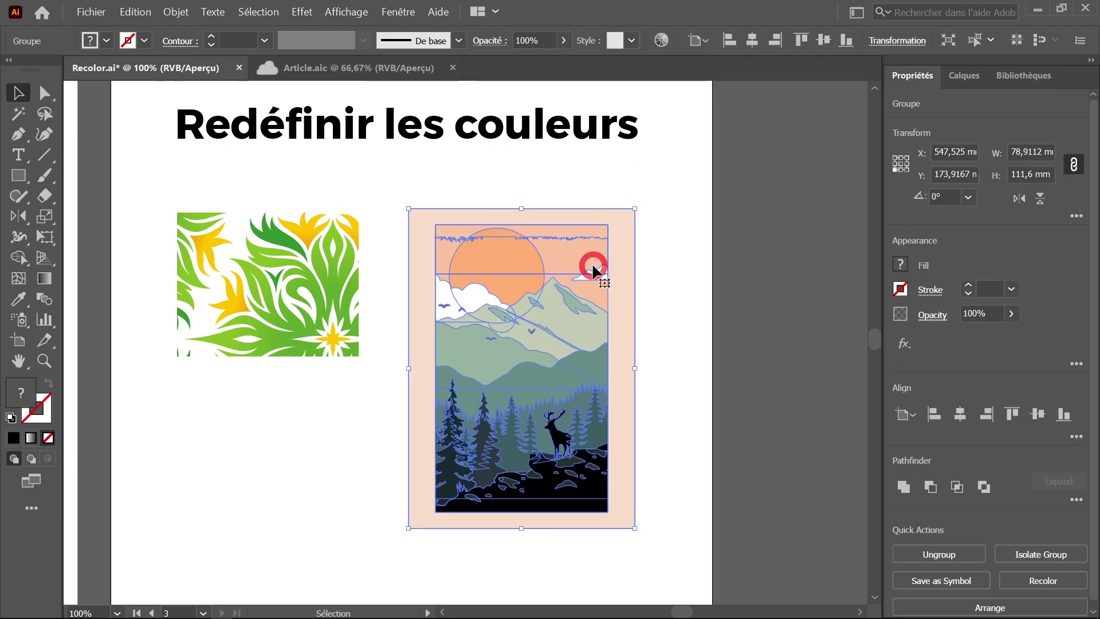
mouse_move(592, 263)
left_mouse_down()
mouse_move(666, 69)
mouse_move(543, 317)
left_mouse_up()
left_click(662, 41)
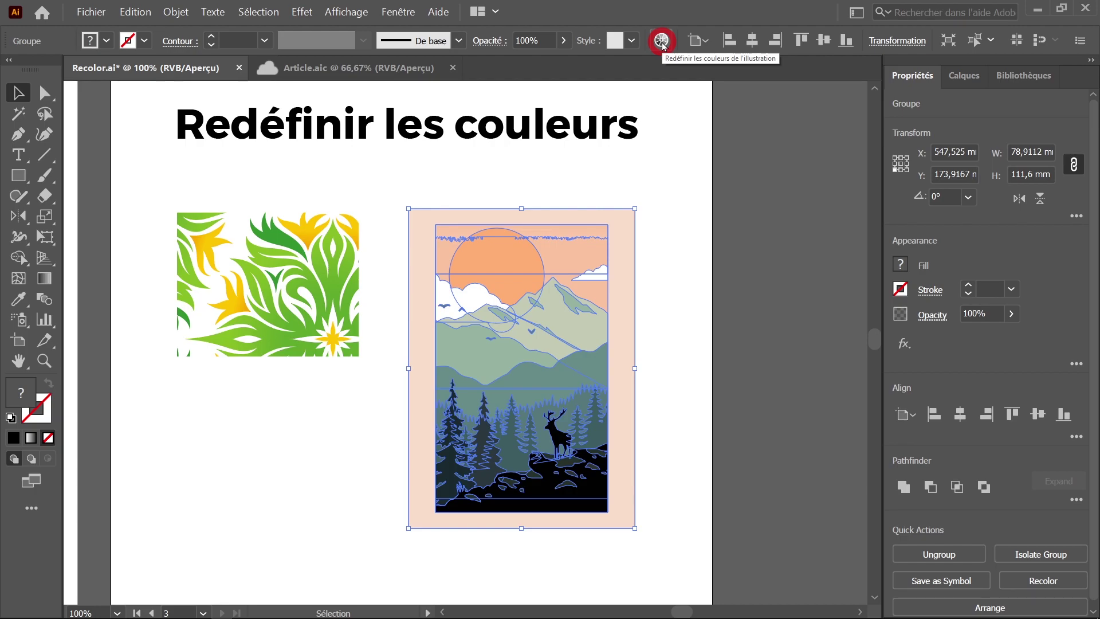
Open Recolor Artwork for the deer poster, with the dialog moved right and the canvas panned.
left_click(662, 41)
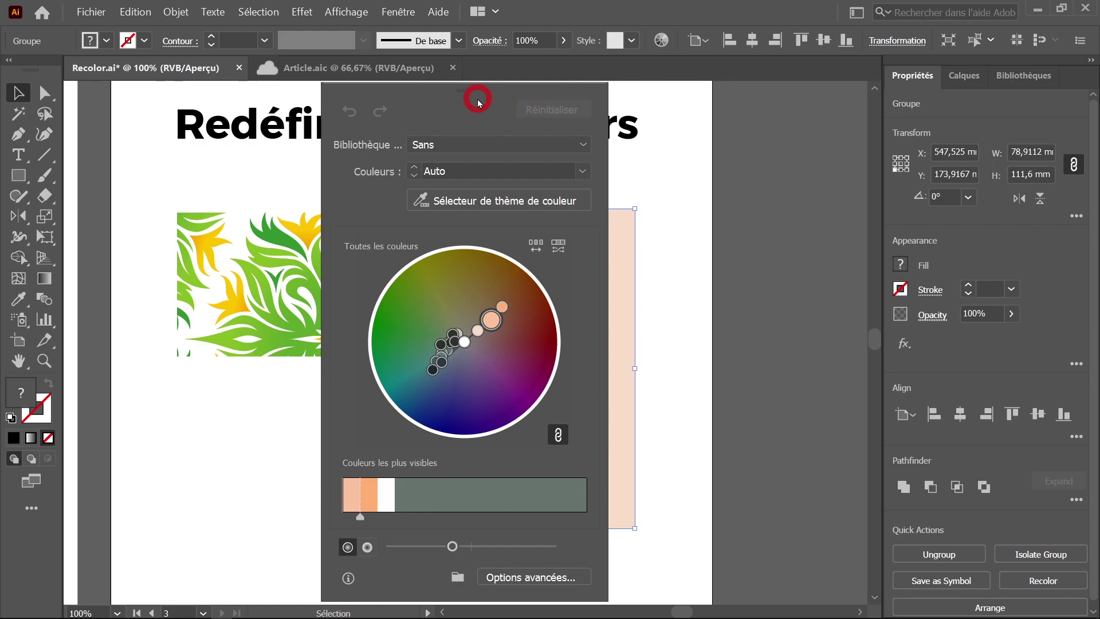
mouse_move(468, 92)
left_mouse_down()
mouse_move(769, 91)
mouse_move(729, 87)
left_mouse_up()
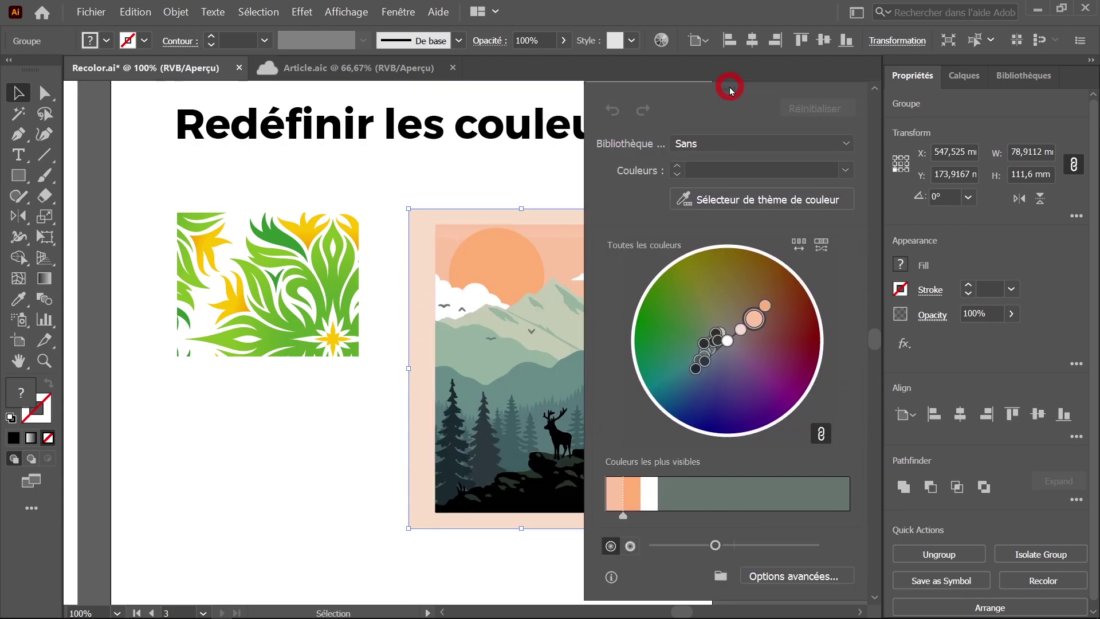
mouse_move(522, 299)
left_mouse_down()
mouse_move(459, 287)
mouse_move(435, 296)
left_mouse_up()
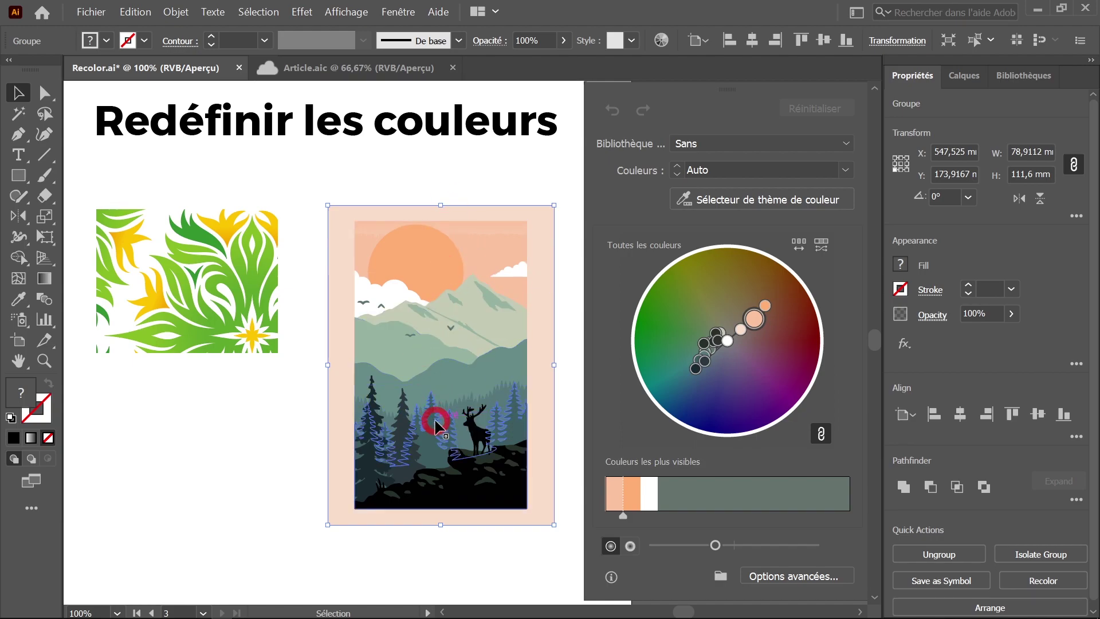
left_click(846, 143)
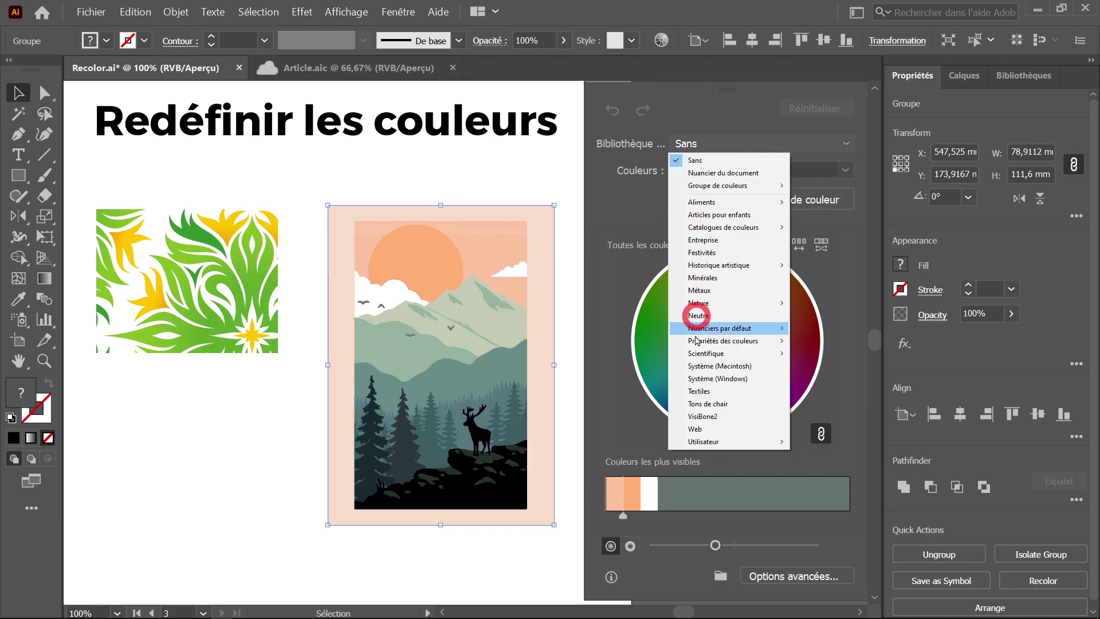
left_click(707, 258)
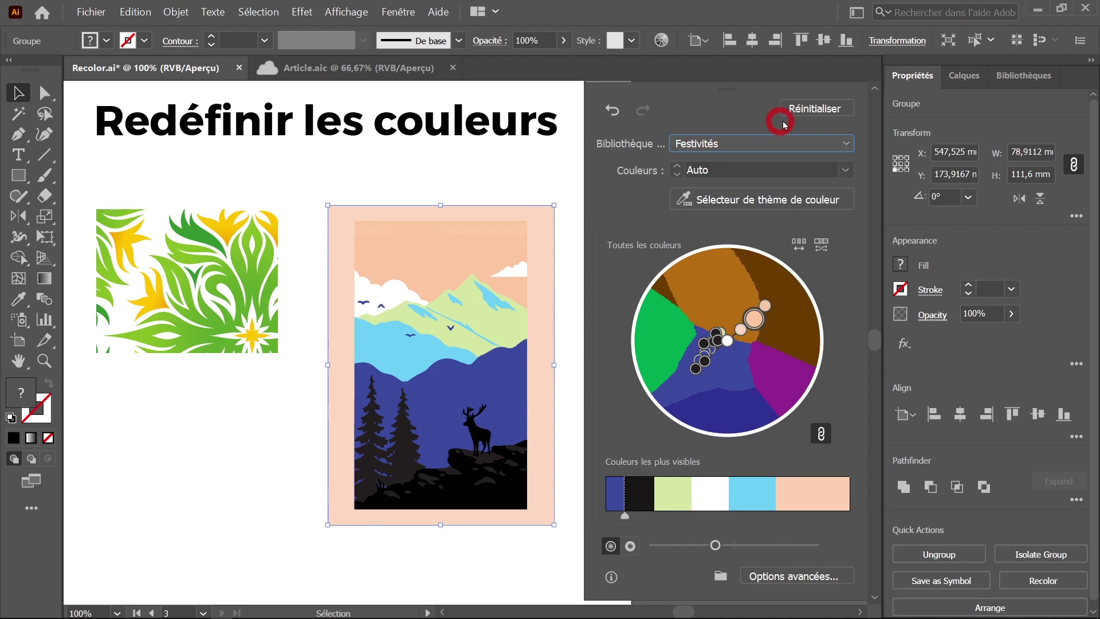
left_click(802, 109)
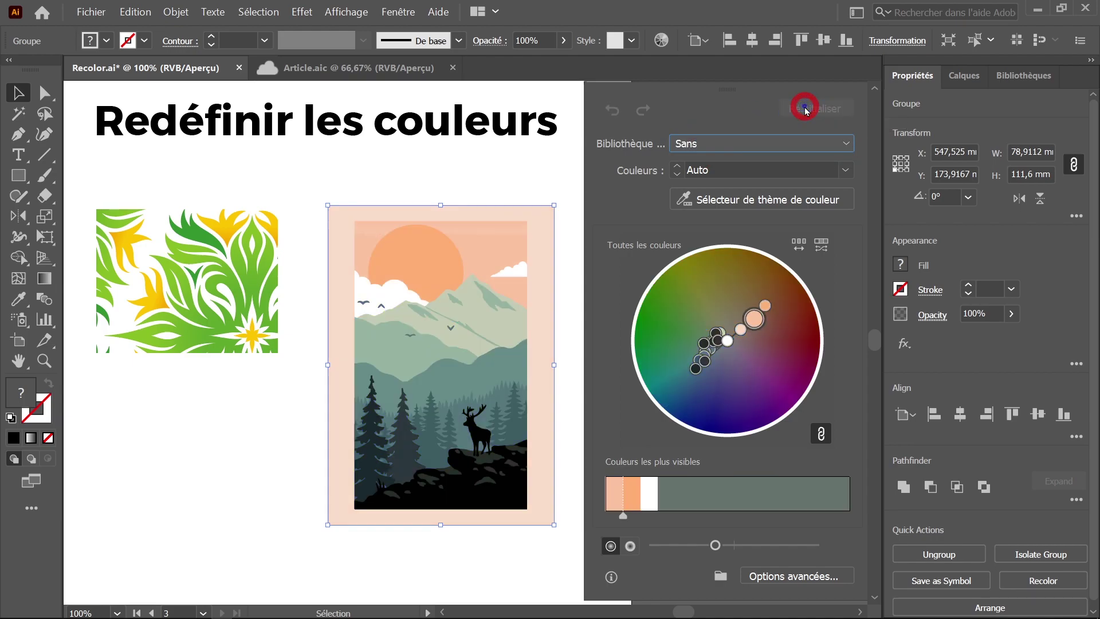
left_click(846, 171)
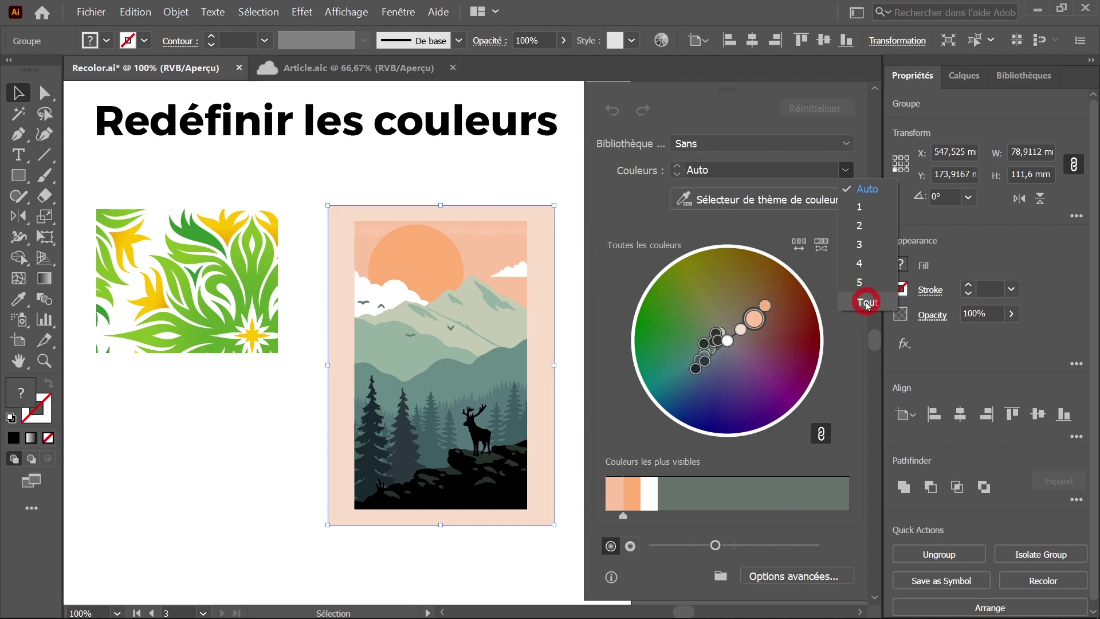
left_click(643, 216)
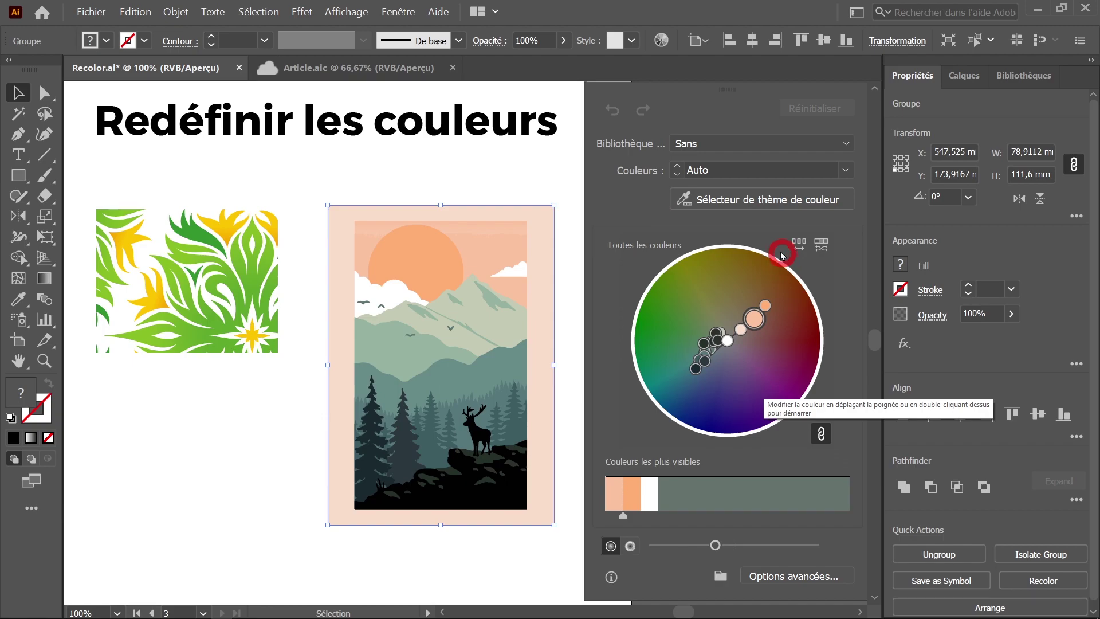
Sample the floral pattern's colours onto the landscape with the Color Theme Picker and nudge the yellow hue.
left_click(728, 203)
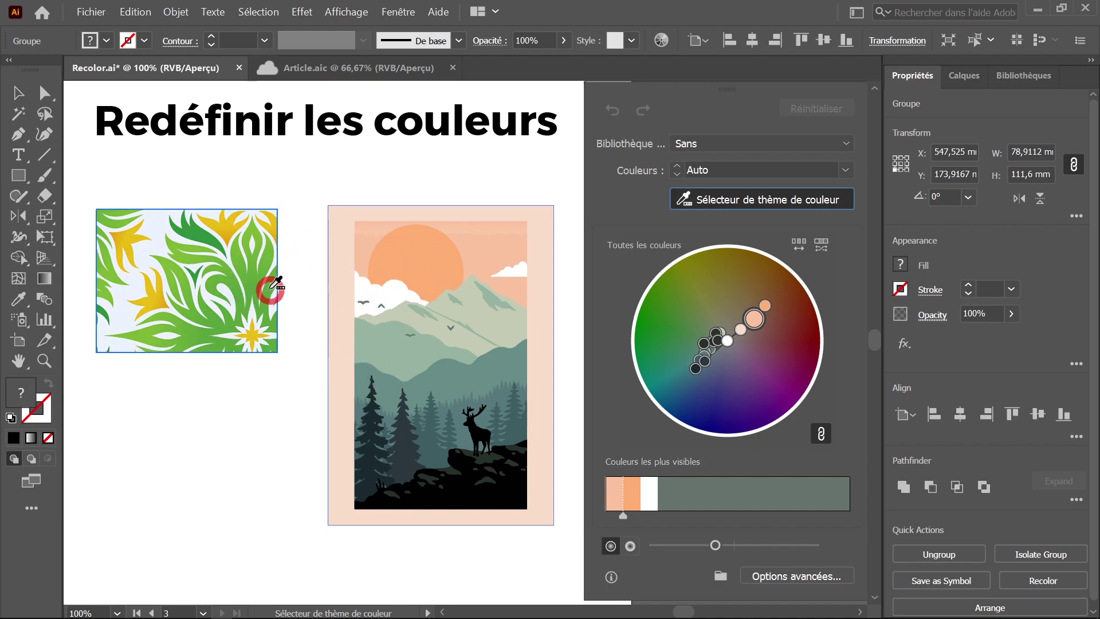
left_click(251, 249)
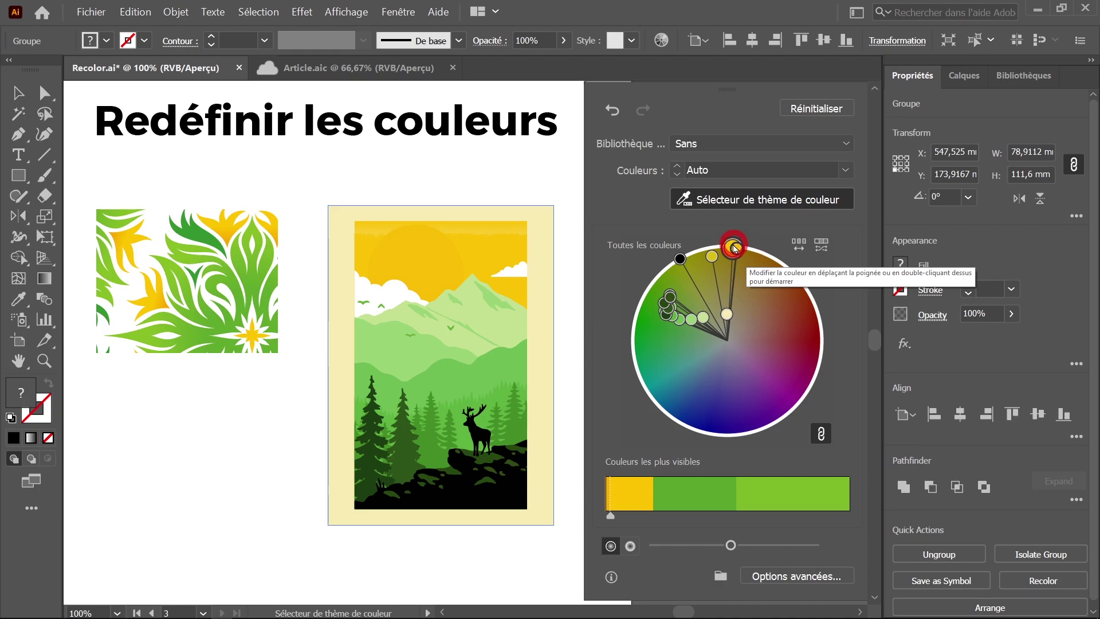
left_click(822, 435)
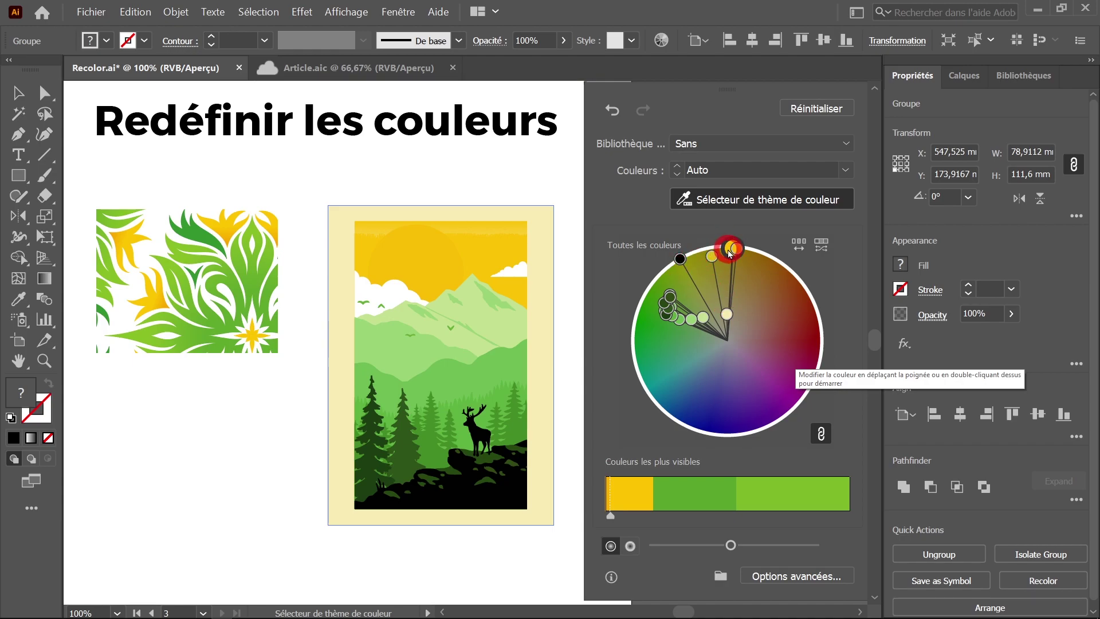
mouse_move(731, 254)
left_mouse_down()
mouse_move(796, 273)
mouse_move(829, 331)
left_mouse_up()
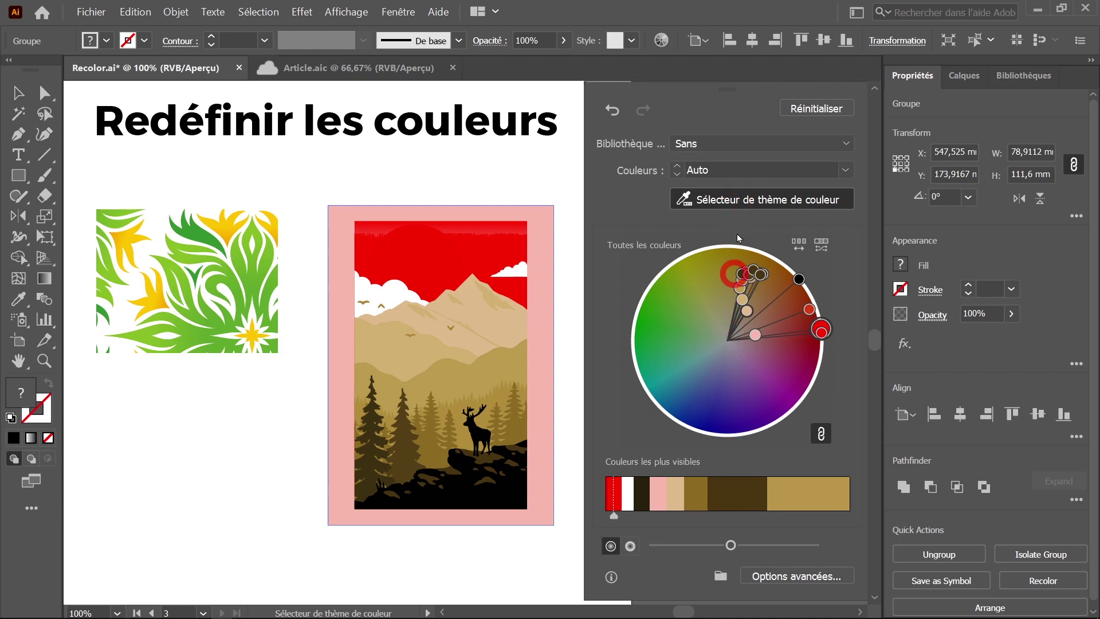
Leave sampling mode and use undo/redo to compare the original red-beige poster with the yellow-green one.
left_click(723, 450)
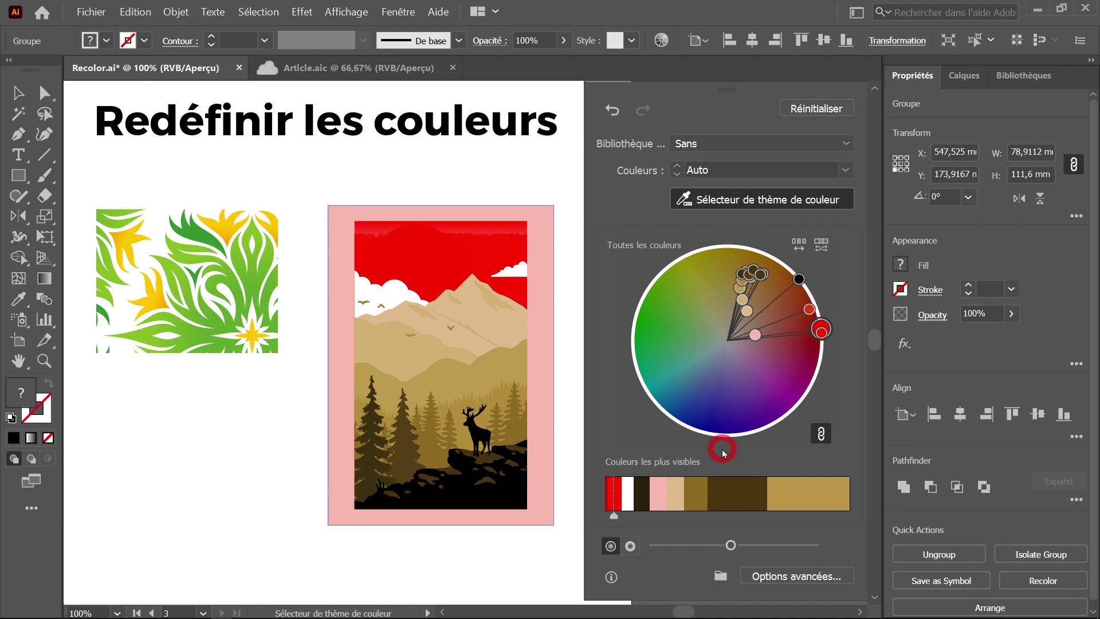
left_click(723, 451)
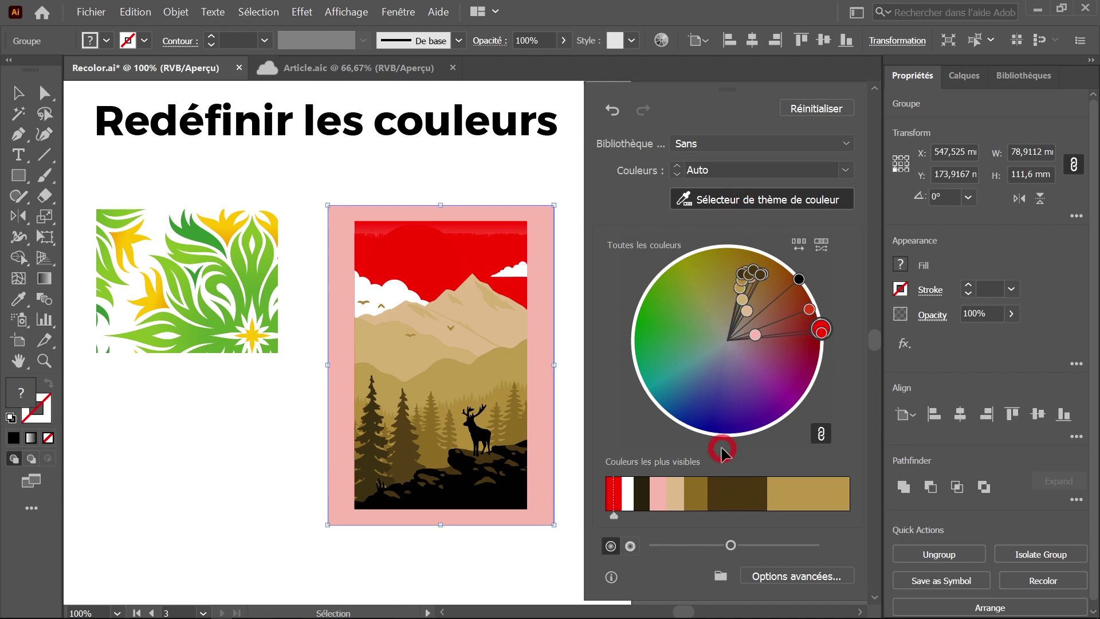
key("ctrl+z")
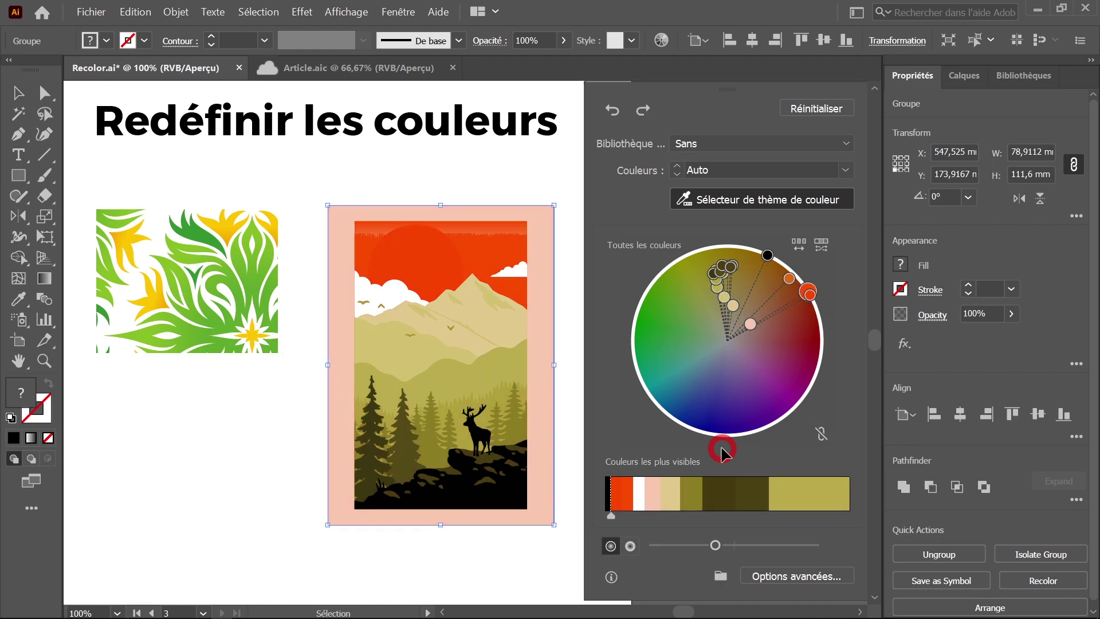
key("ctrl+shift+z")
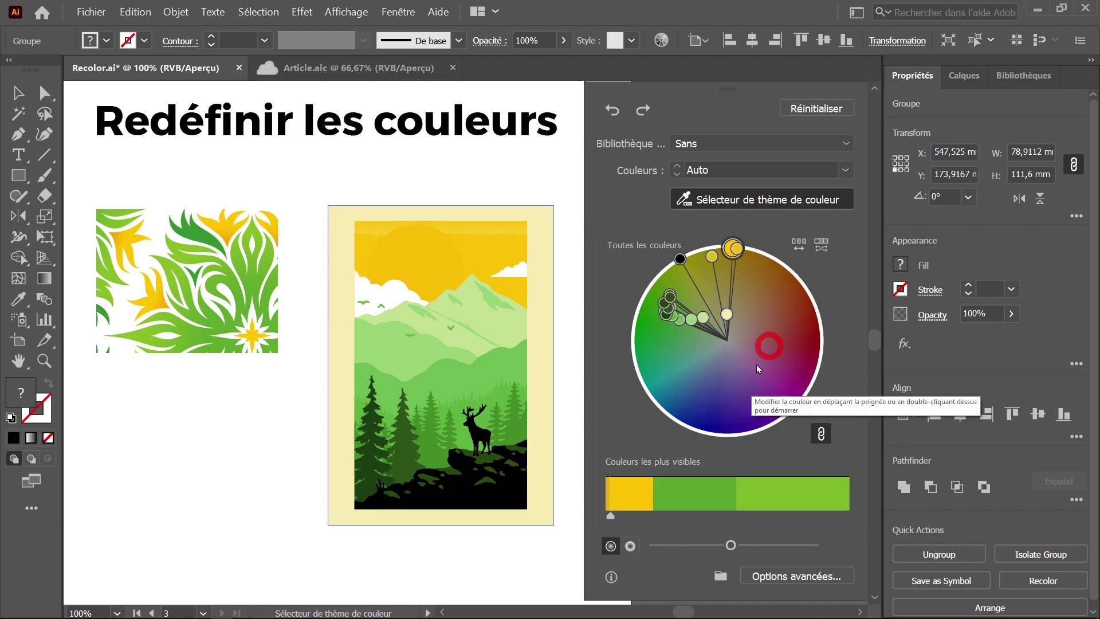
Darken the new palette with the brightness slider, then lower and partly restore its saturation.
scroll(876, 342, "up", 3)
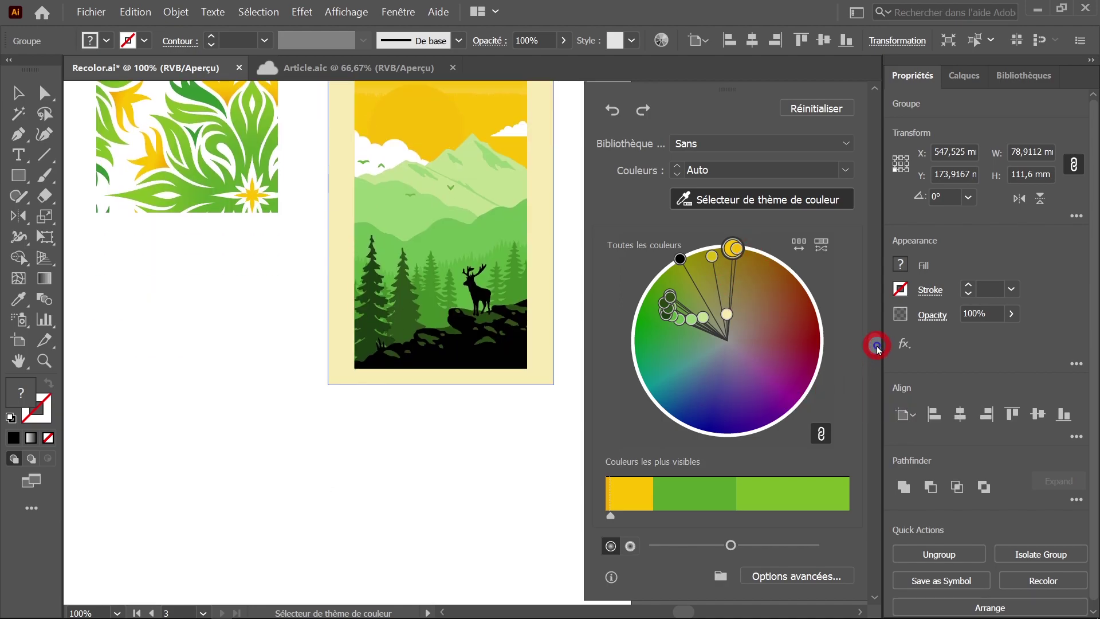
scroll(877, 343, "down", 2)
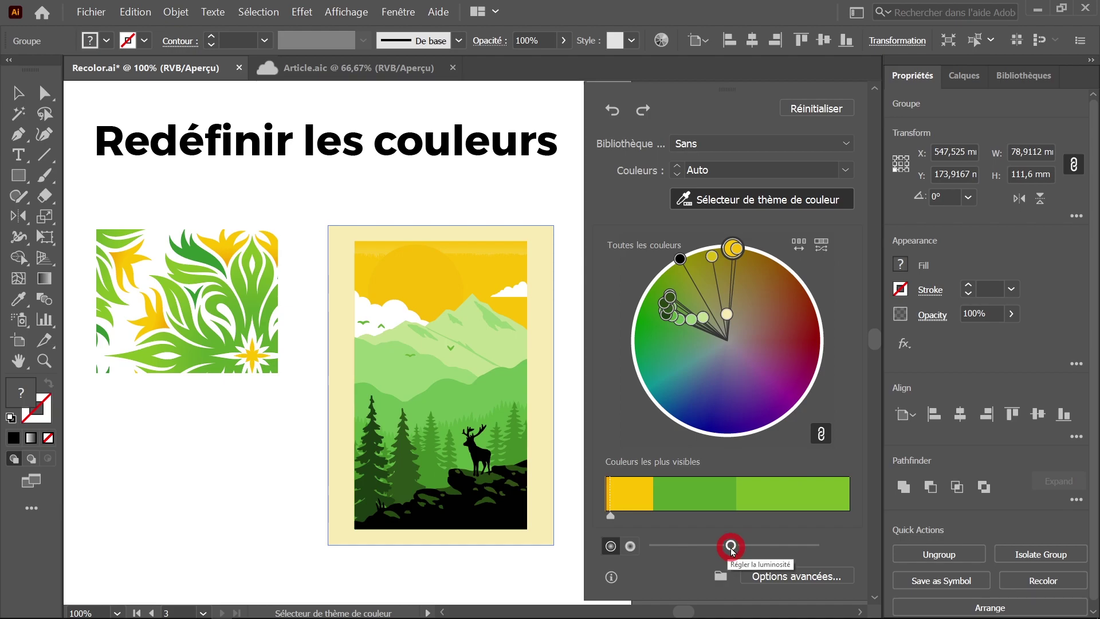
mouse_move(730, 547)
left_mouse_down()
mouse_move(691, 546)
mouse_move(756, 545)
left_mouse_up()
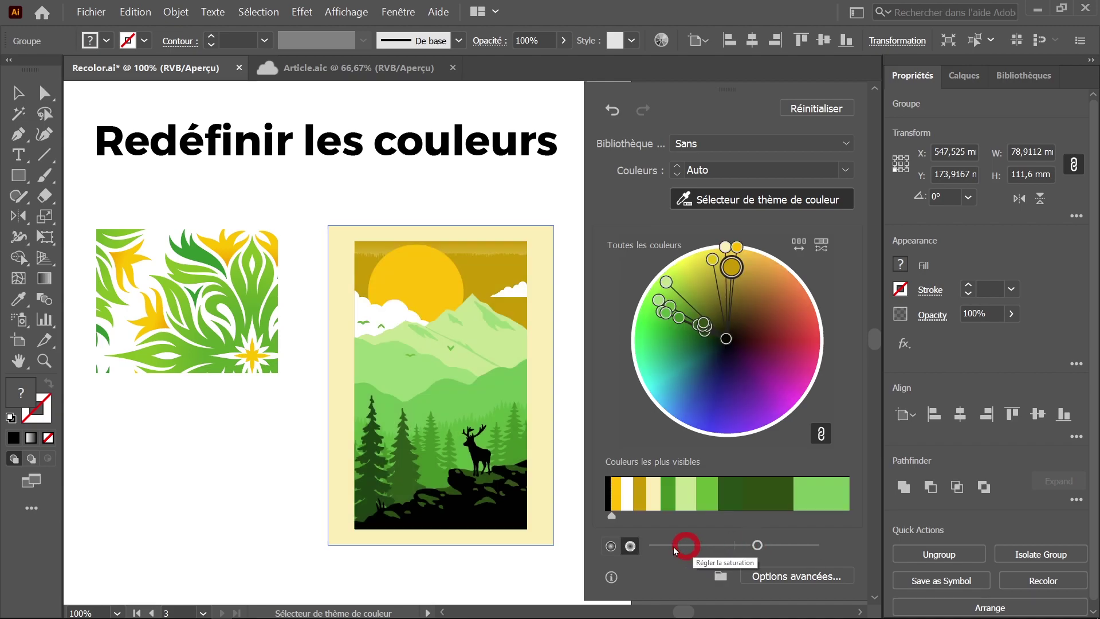
left_click(635, 550)
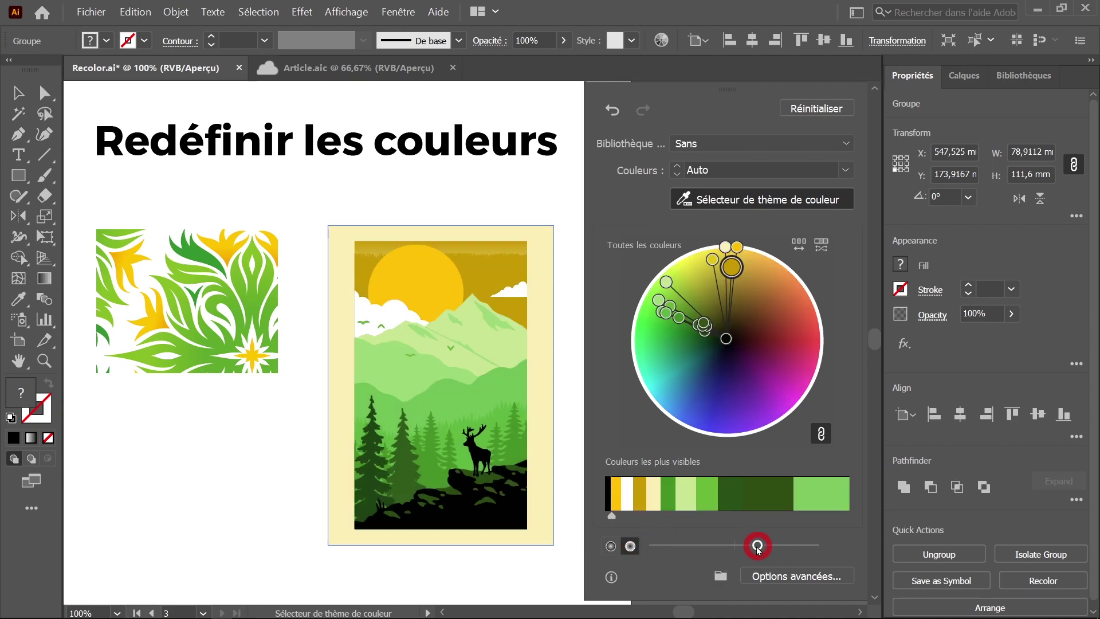
left_click_drag(757, 546, 699, 546)
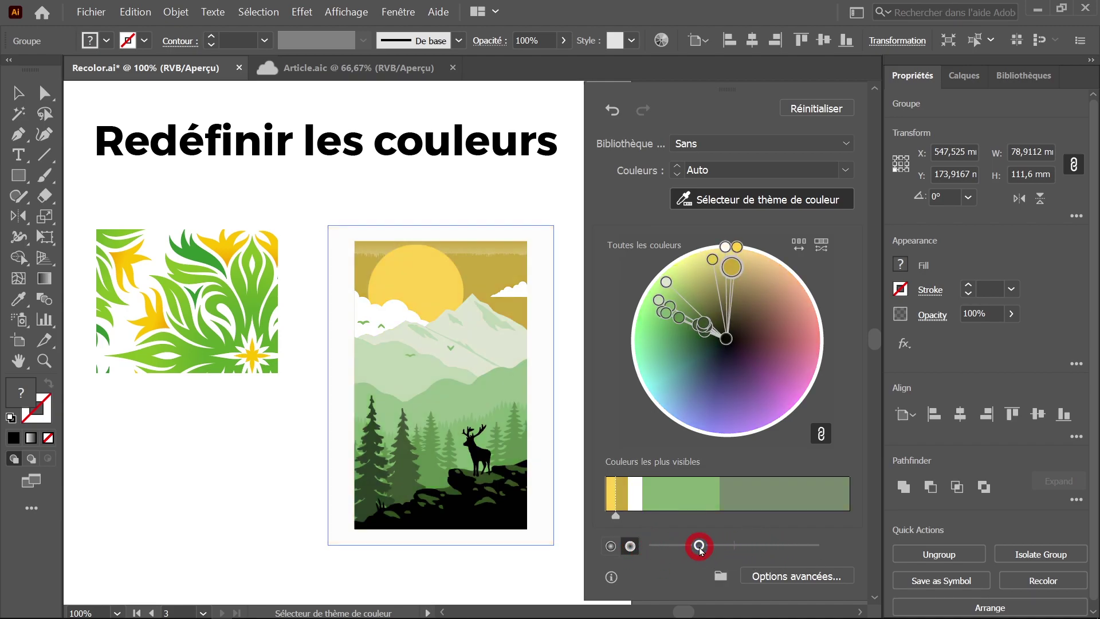
left_click_drag(694, 546, 734, 547)
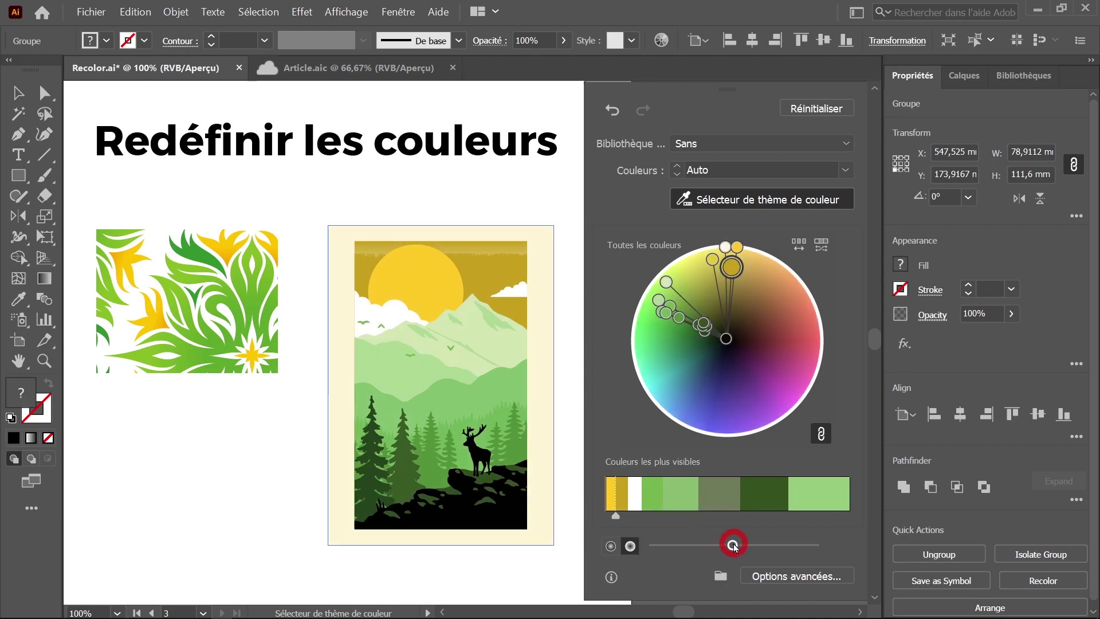
Select the grey-green tone in the Prominent Colors bar.
left_click(718, 507)
left_click_drag(715, 492, 625, 497)
left_click(813, 496)
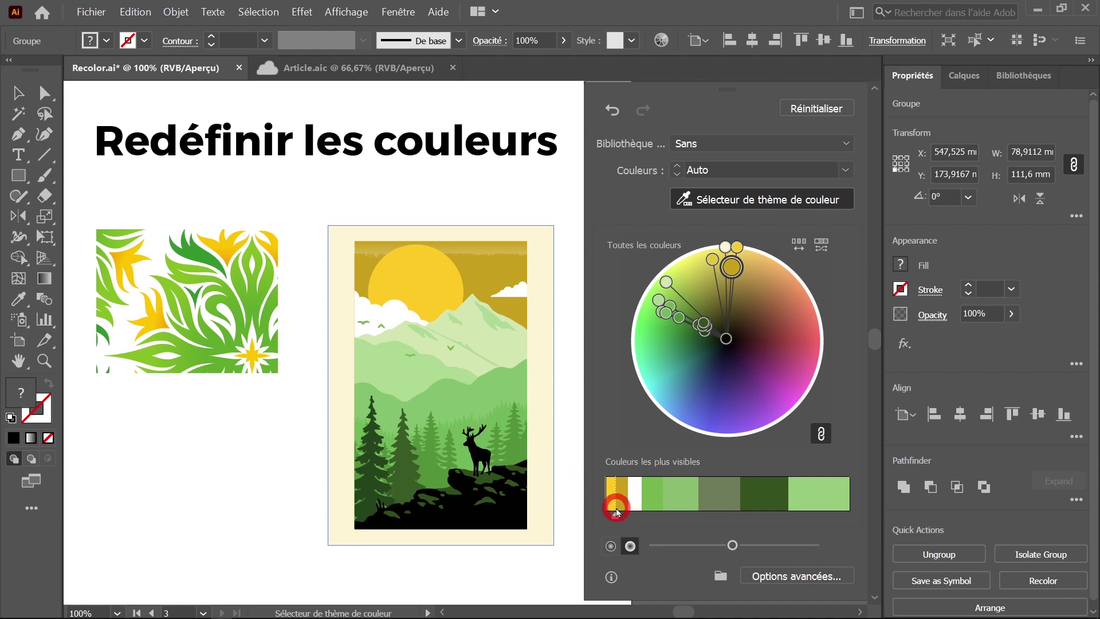
Resize the yellow, dark gold, white and green shares in the Prominent Colors bar.
mouse_move(615, 519)
left_mouse_down()
mouse_move(764, 520)
mouse_move(744, 521)
left_mouse_up()
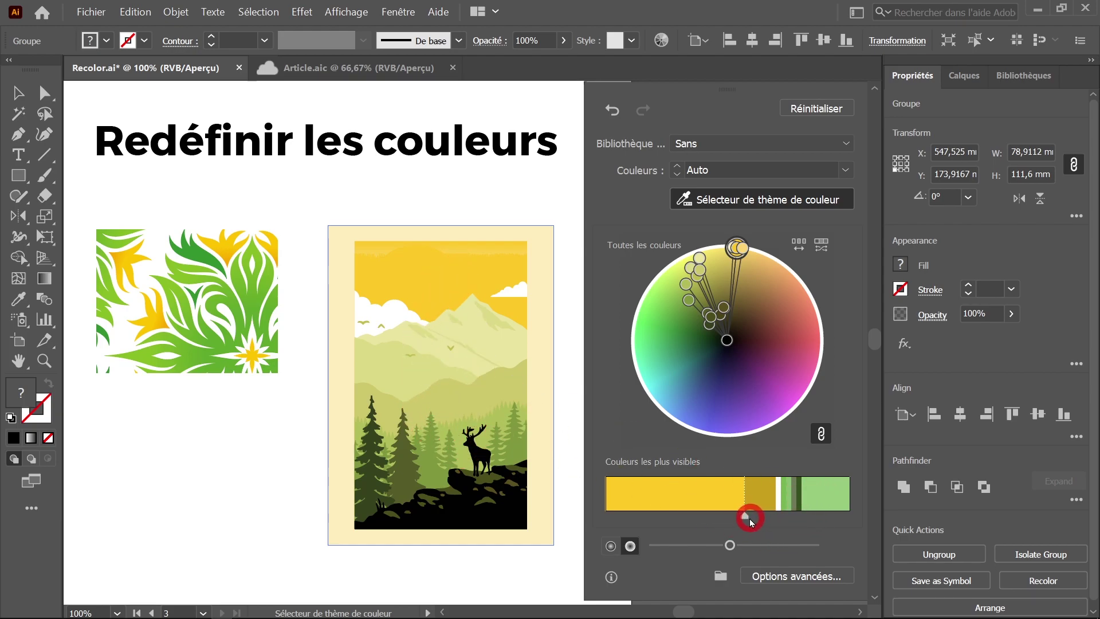
left_click_drag(746, 518, 679, 518)
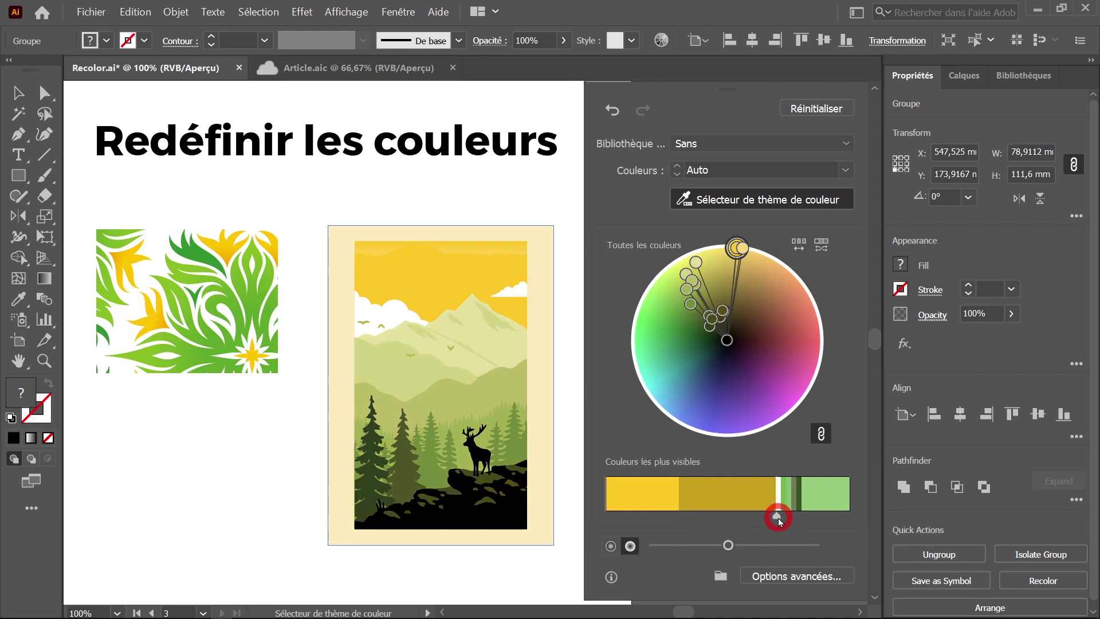
left_click_drag(778, 517, 711, 517)
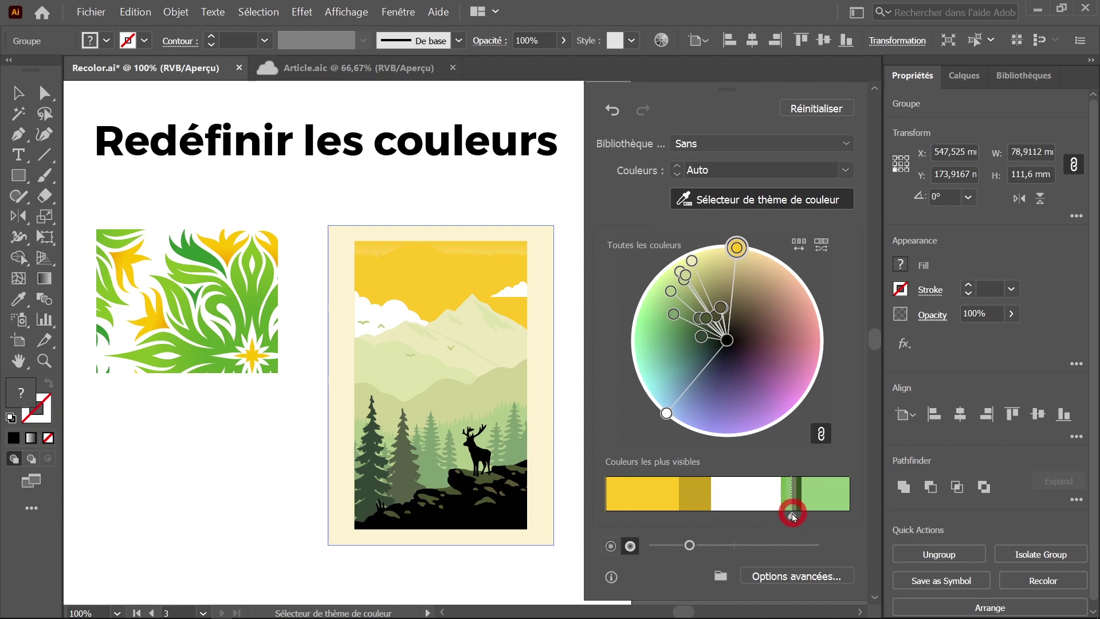
left_click_drag(780, 515, 738, 516)
left_click_drag(679, 515, 659, 503)
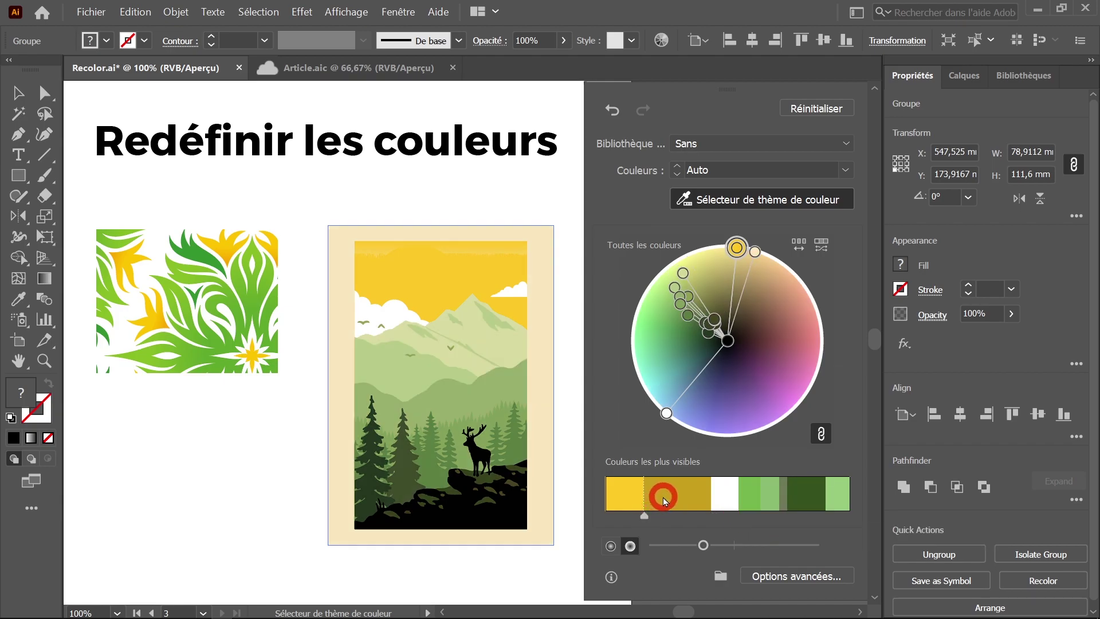
Open and dismiss the save colours options.
left_click(719, 576)
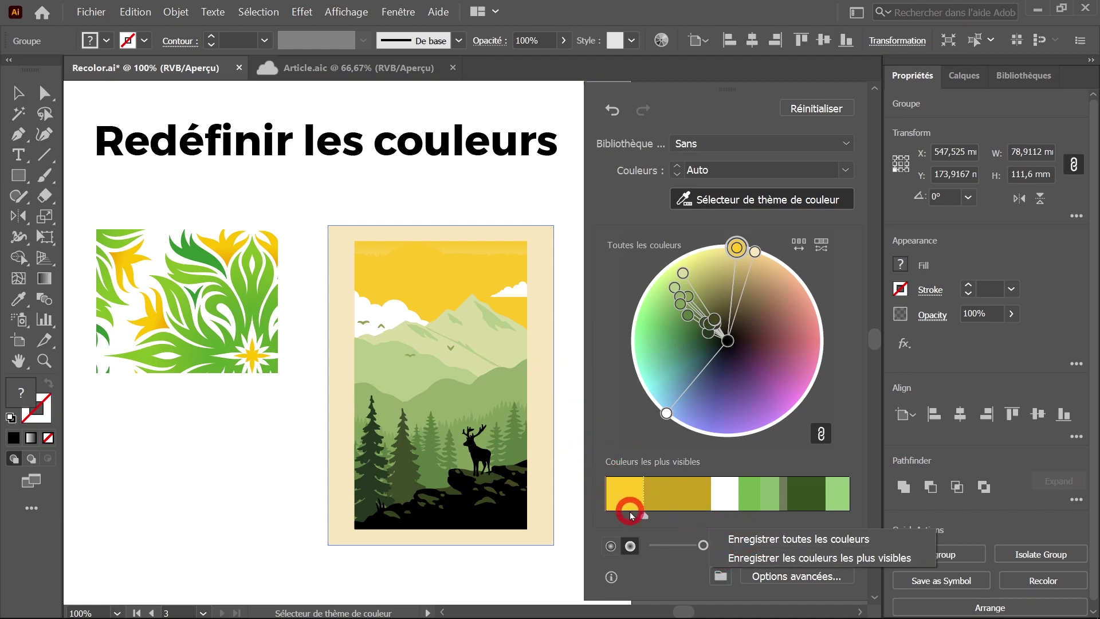
left_click(769, 550)
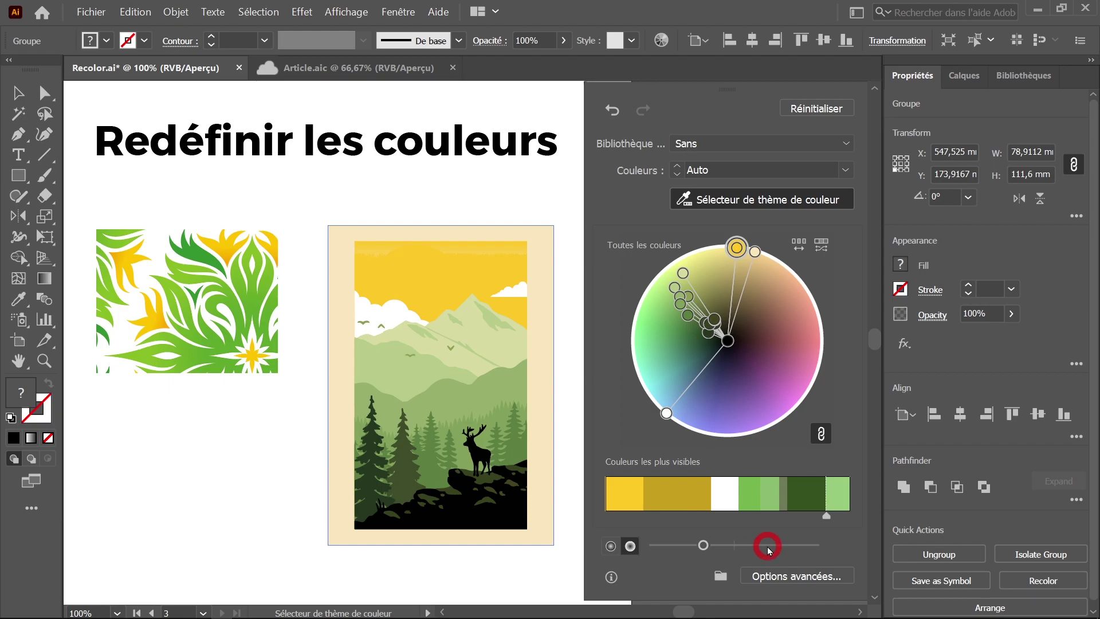
left_click(743, 499)
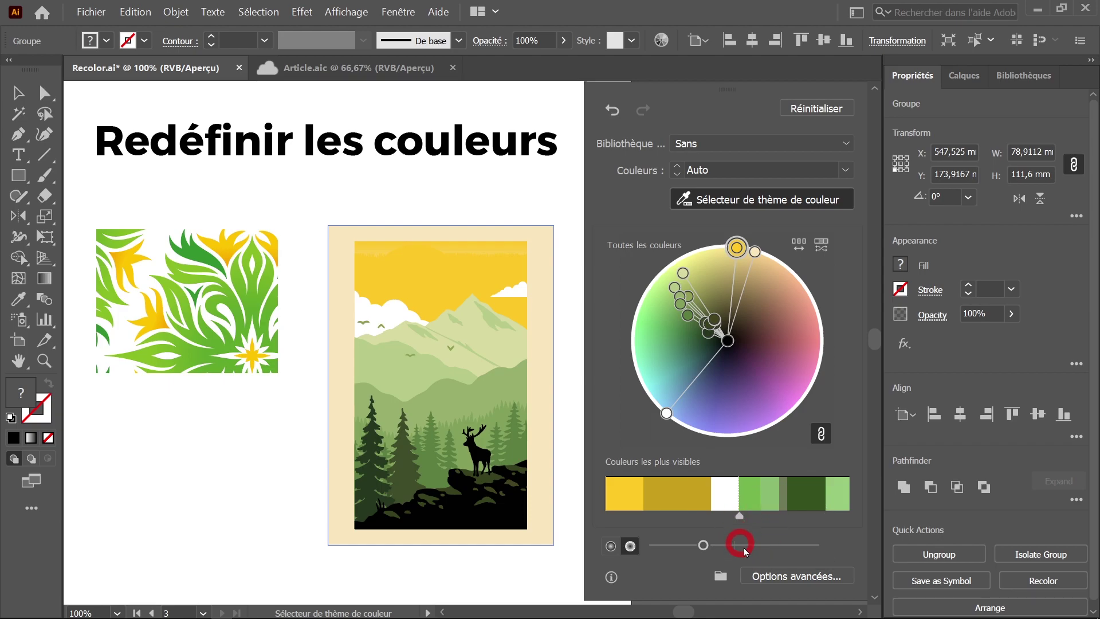
Open Advanced Options, view the palette on the Edit tab's colour wheel, and confirm with OK.
left_click(770, 577)
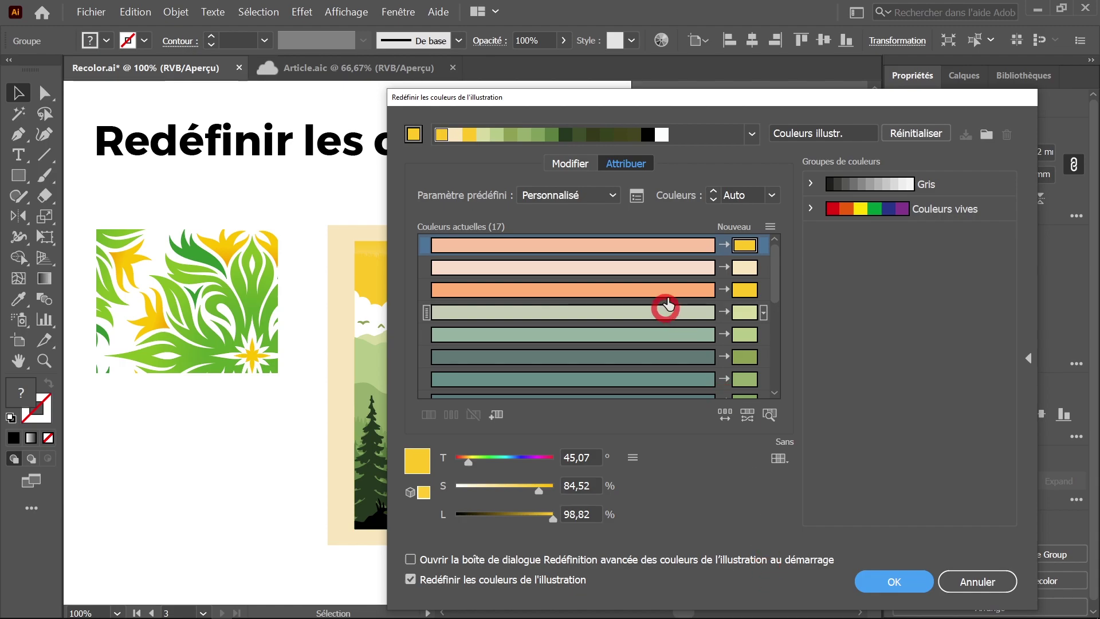
left_click_drag(708, 106, 648, 66)
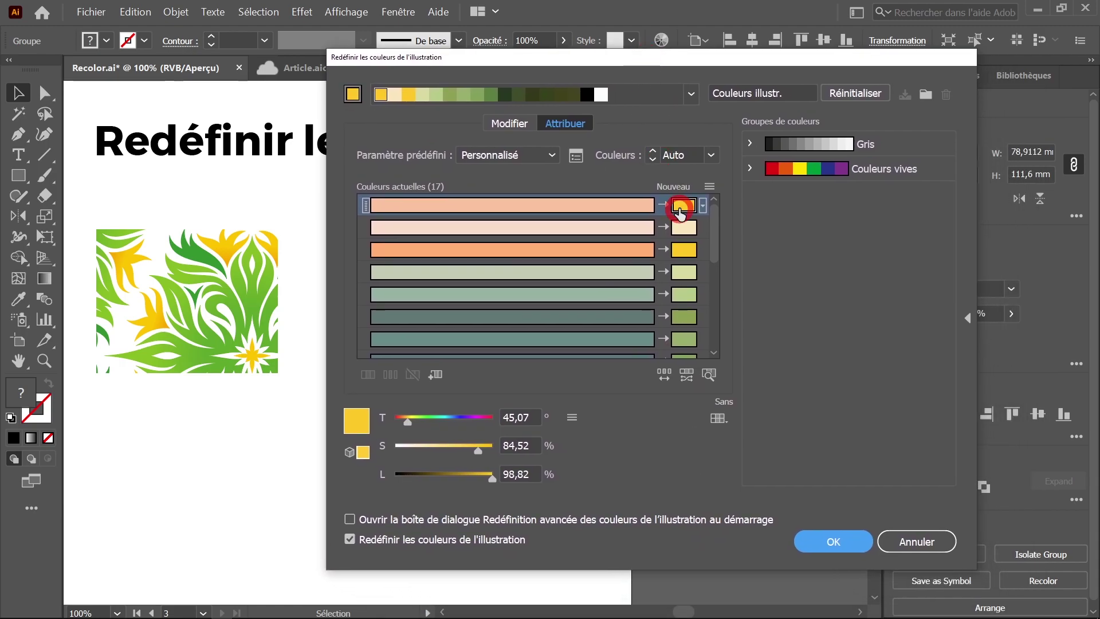
left_click(508, 125)
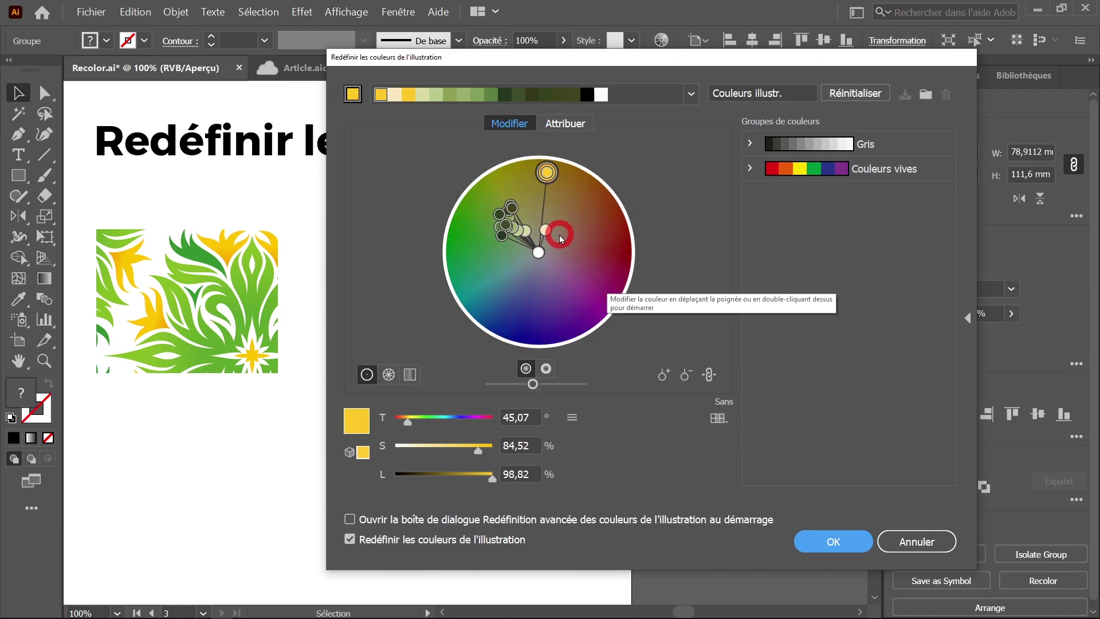
left_click(565, 123)
left_click(509, 123)
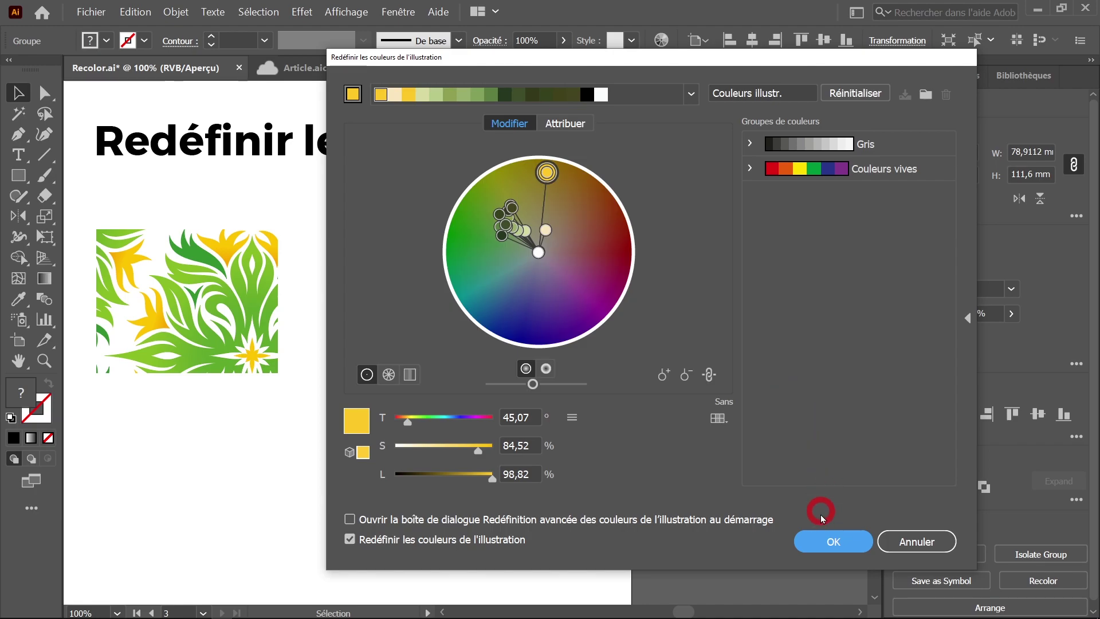
left_click(825, 541)
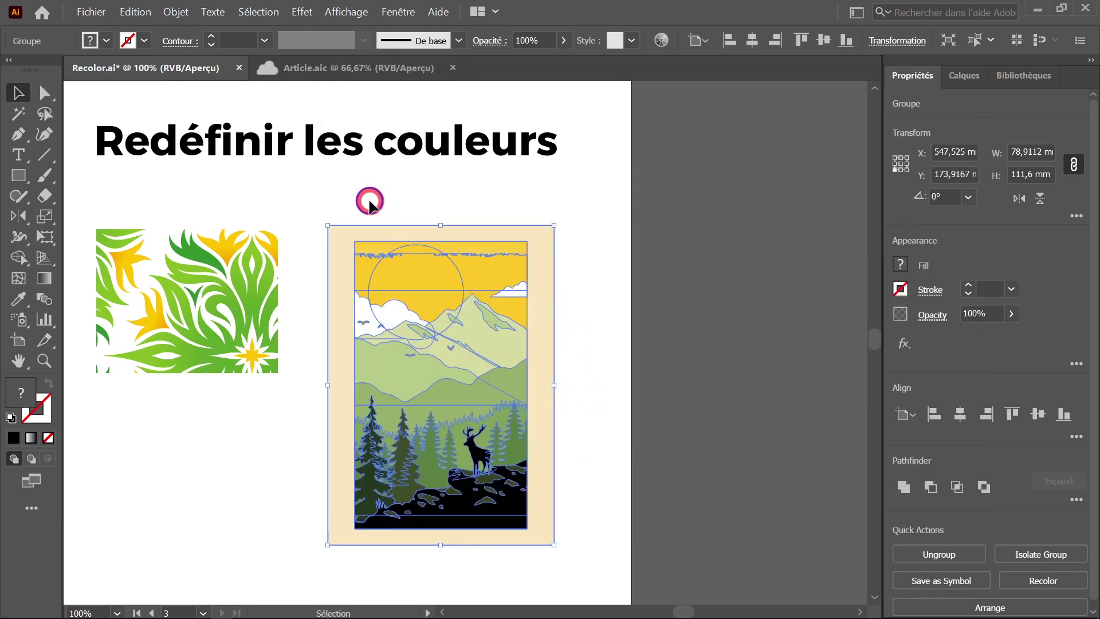
left_click(369, 201)
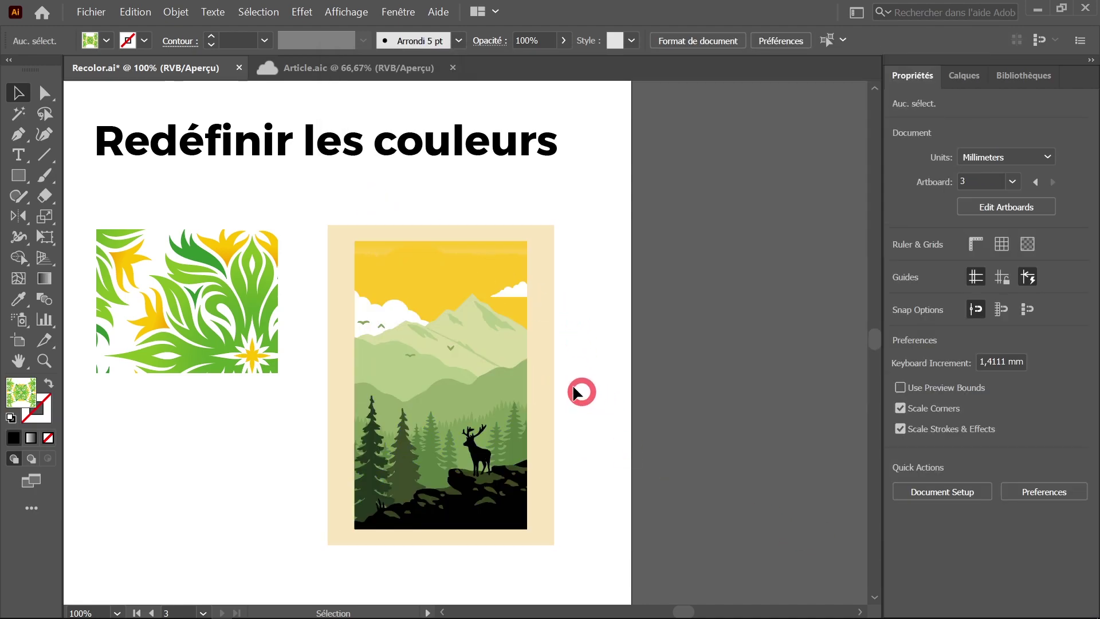
left_click(251, 285)
left_click(302, 252)
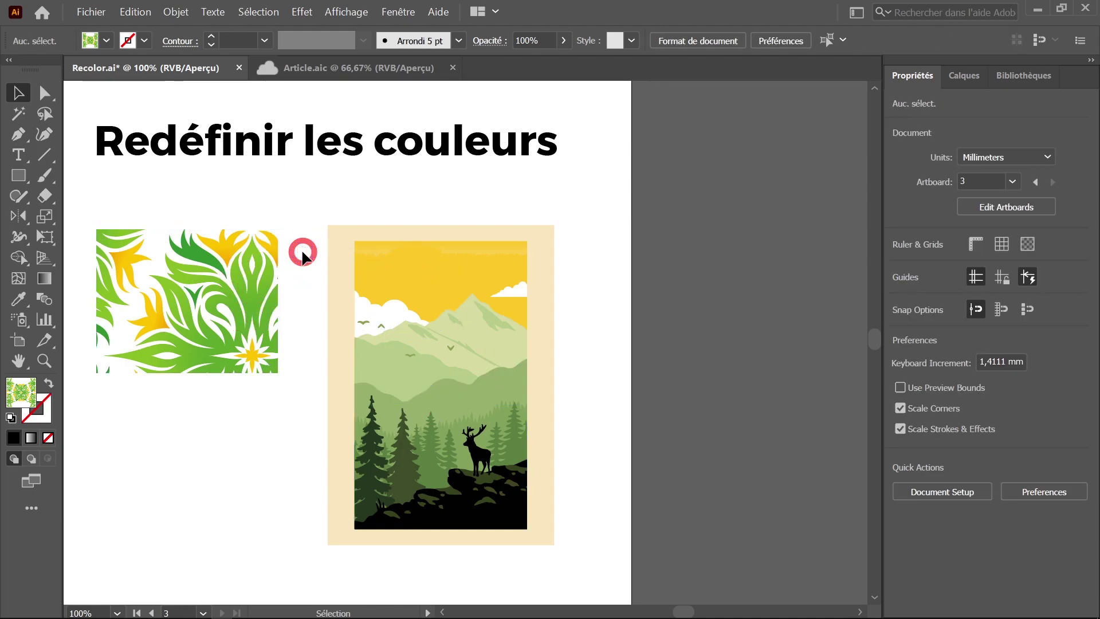